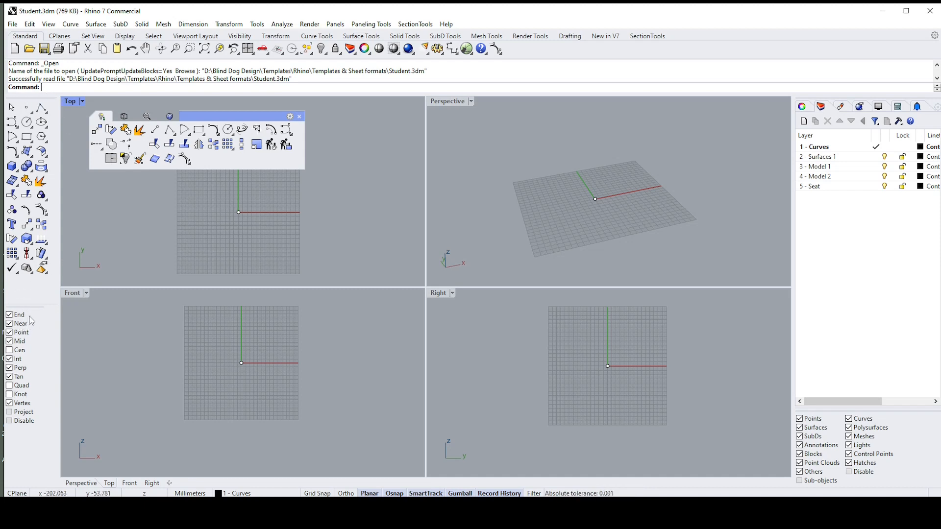
Step: Try docking the object snap panel horizontally above the status bar, and return it to its place beneath the main tool palette
left_click_drag(31, 308, 89, 493)
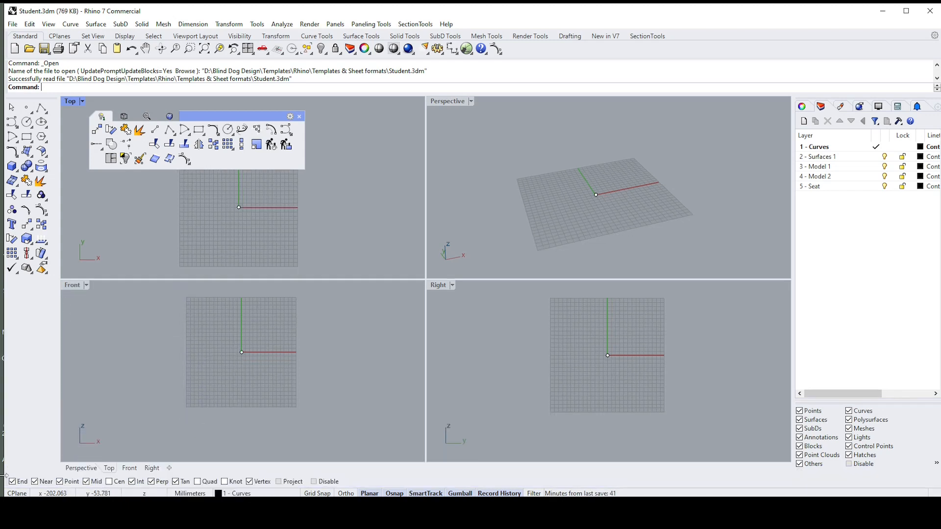
left_click_drag(3, 484, 13, 309)
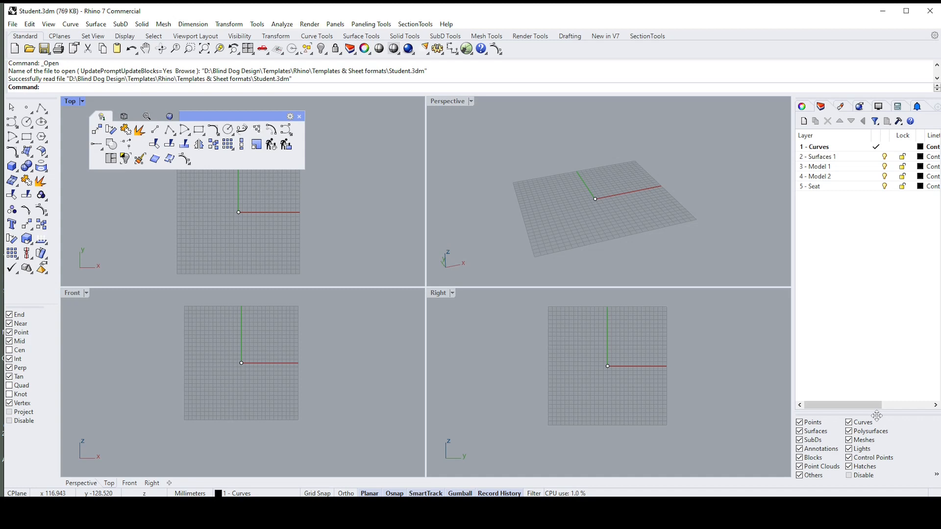
mouse_move(876, 415)
left_mouse_down()
mouse_move(843, 419)
mouse_move(603, 381)
mouse_move(828, 424)
mouse_move(874, 421)
left_mouse_up()
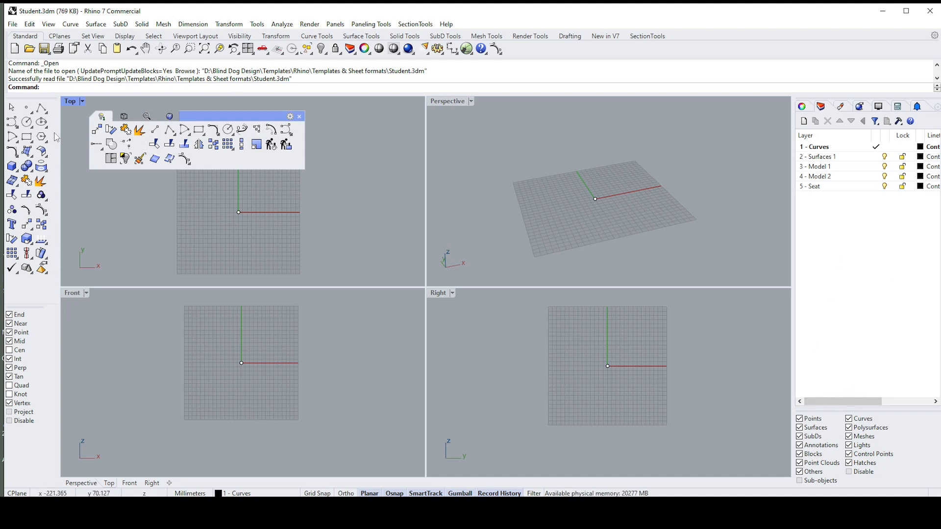
Step: Dock the floating custom toolbar group containing Mod-Main beside the Standard toolbar group
left_click_drag(118, 111, 174, 115)
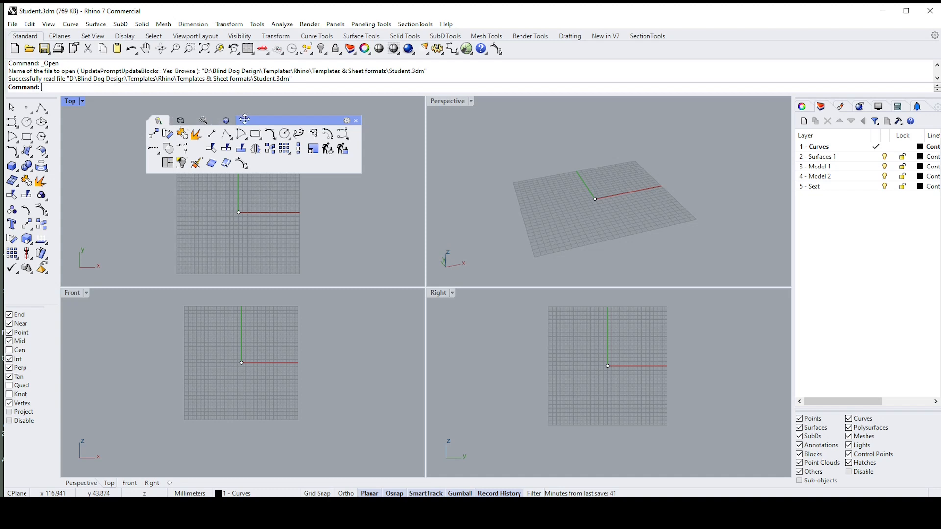
left_click_drag(244, 119, 828, 23)
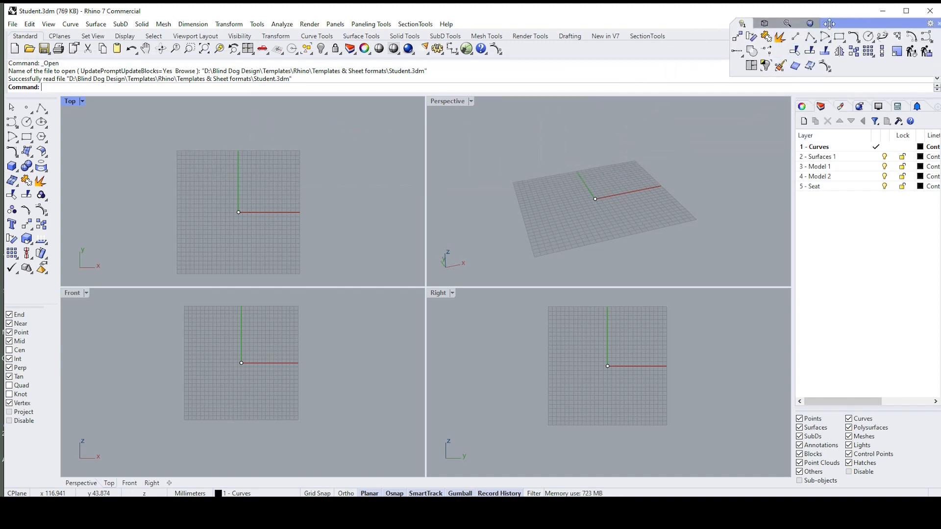
left_click_drag(829, 23, 838, 38)
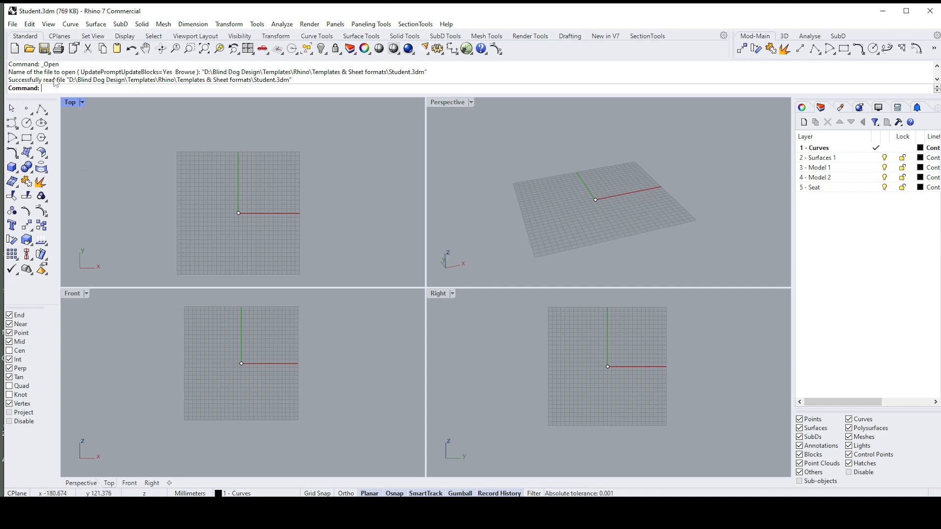
Step: Look through the toolbar sets from CPlanes to SubD Tools, and return to the Standard set
left_click(60, 39)
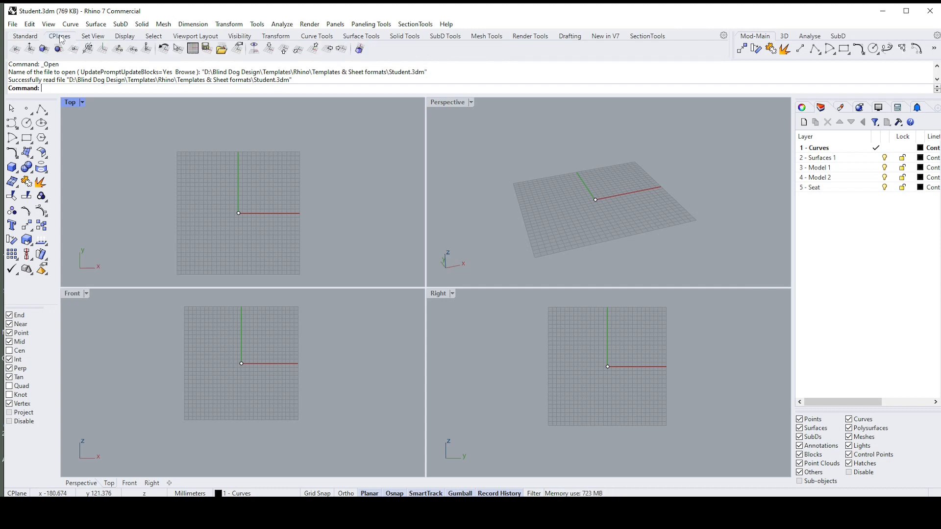
left_click(100, 38)
left_click(130, 38)
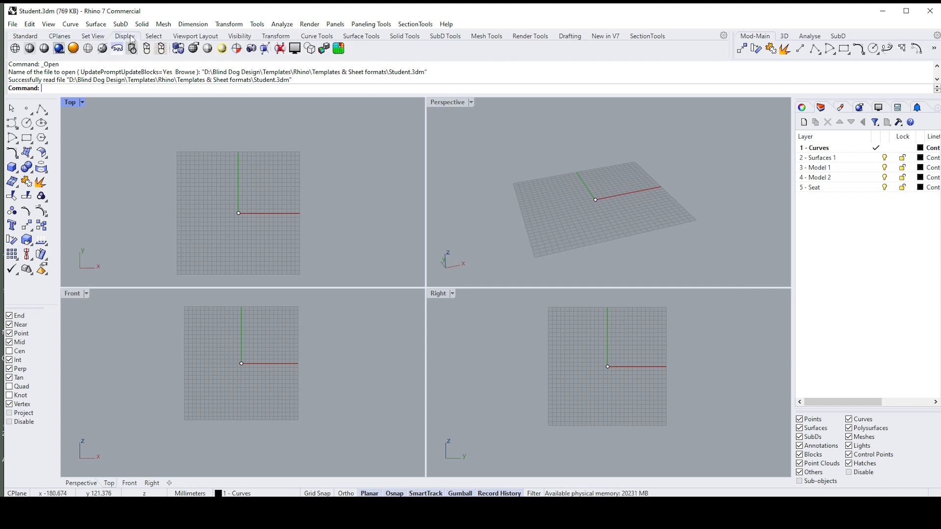
left_click(155, 38)
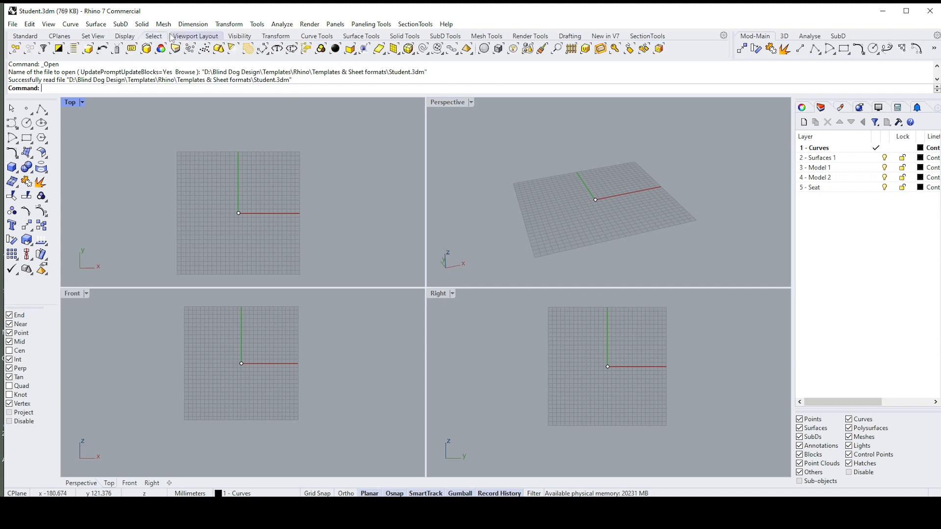
left_click(196, 36)
left_click(240, 37)
left_click(278, 37)
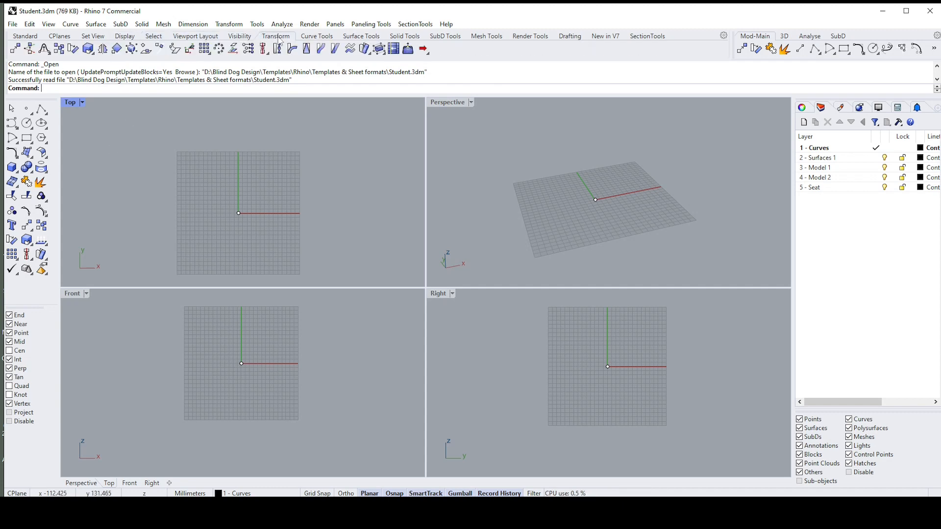
left_click(322, 38)
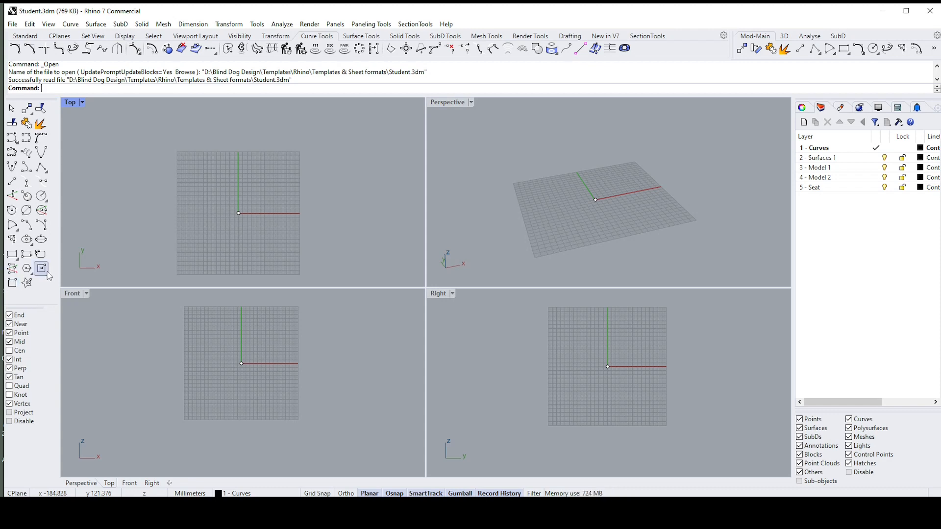
left_click(368, 37)
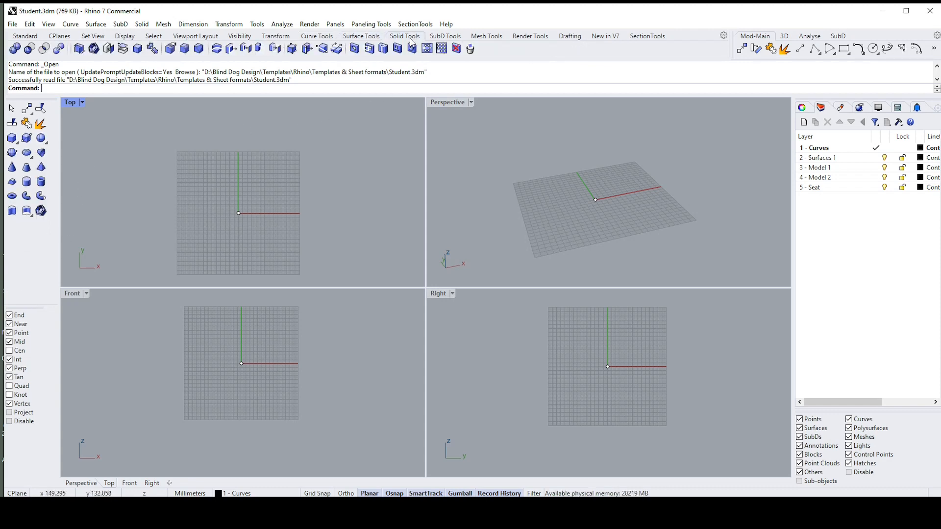
left_click(405, 37)
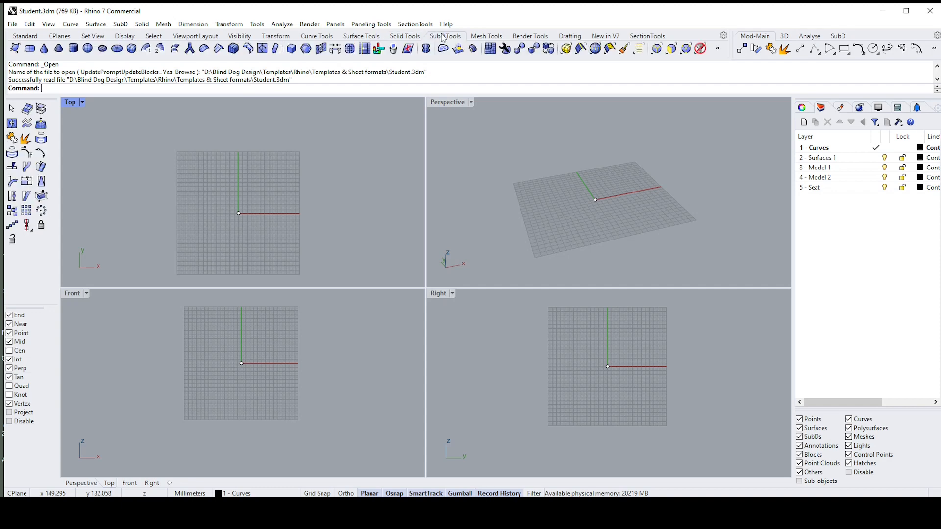
left_click(29, 38)
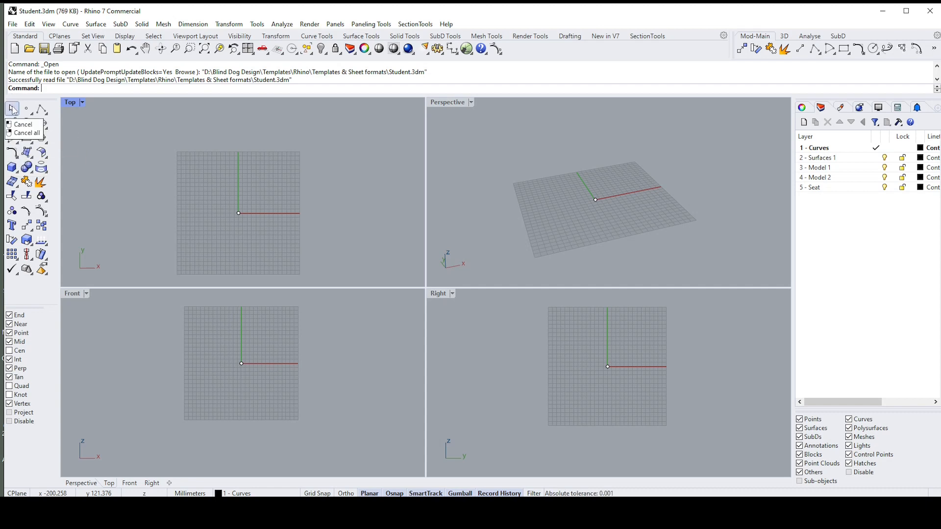
Step: Examine the line, curve and circle tool variants, floating the line tools as a separate palette and closing it again
left_click(47, 115)
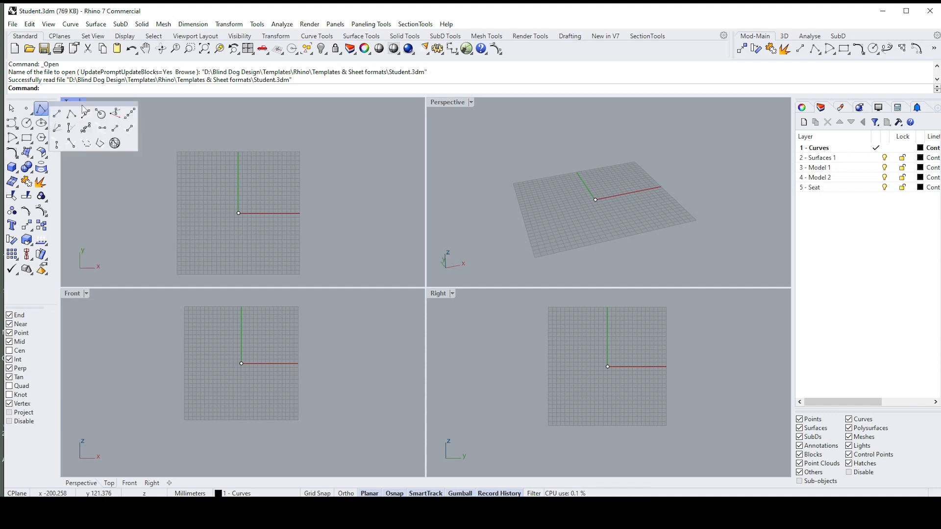
left_click_drag(82, 107, 149, 139)
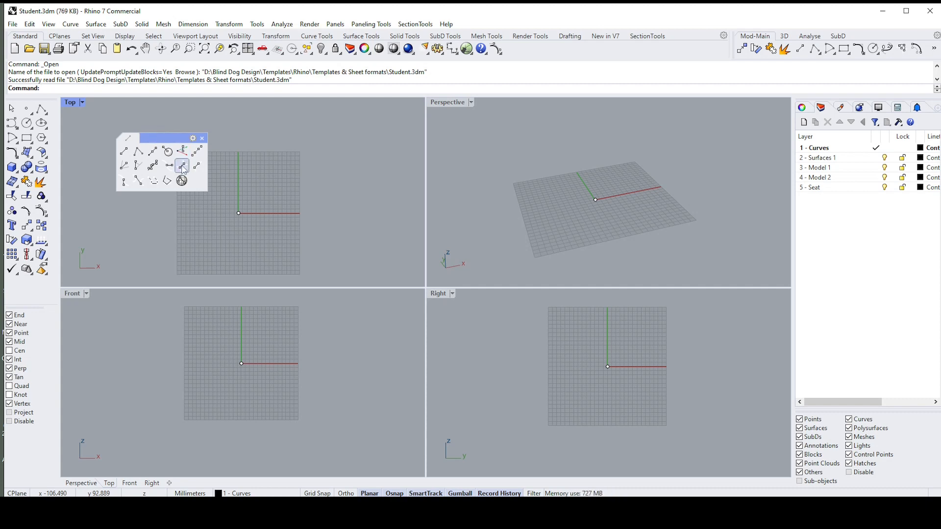
left_click(203, 141)
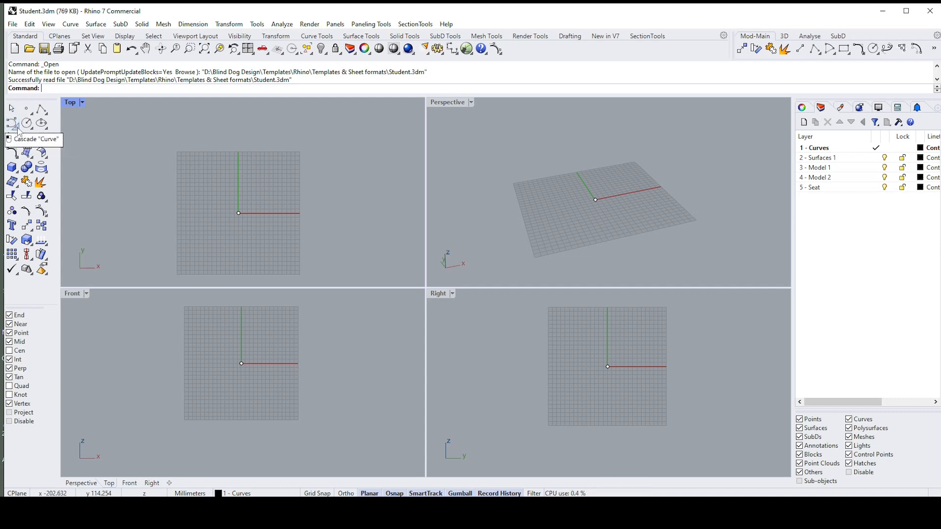
left_click(18, 127)
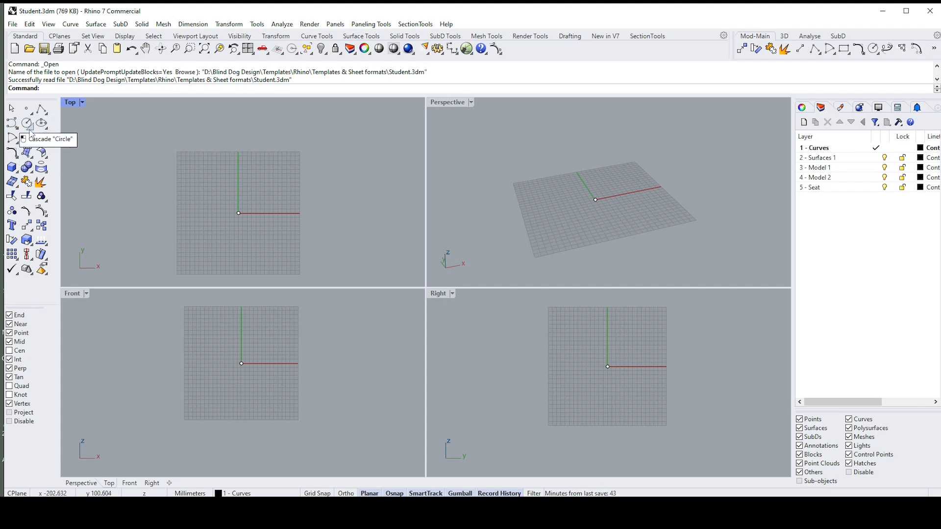
left_click(31, 129)
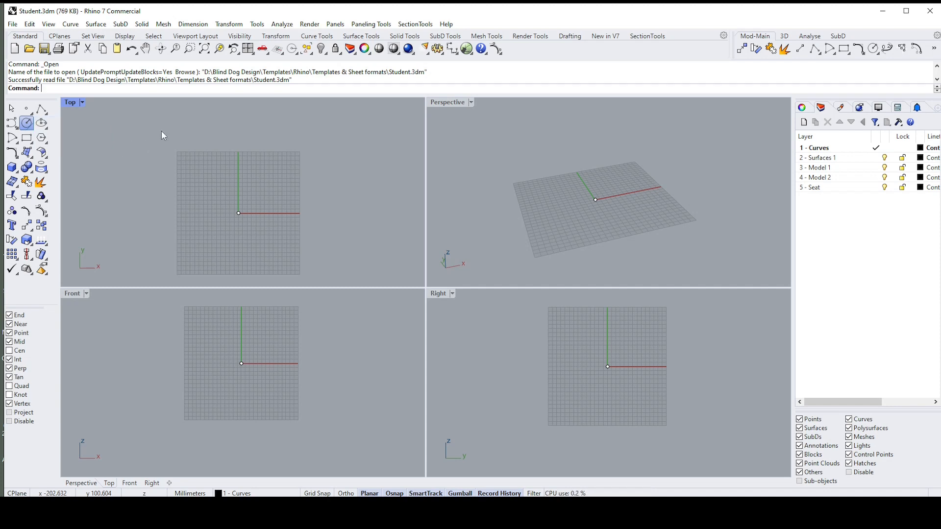
Step: Draw a rounded rectangle about 122 by 73 mm with arc corners in the Top viewport, and delete it
left_click(30, 143)
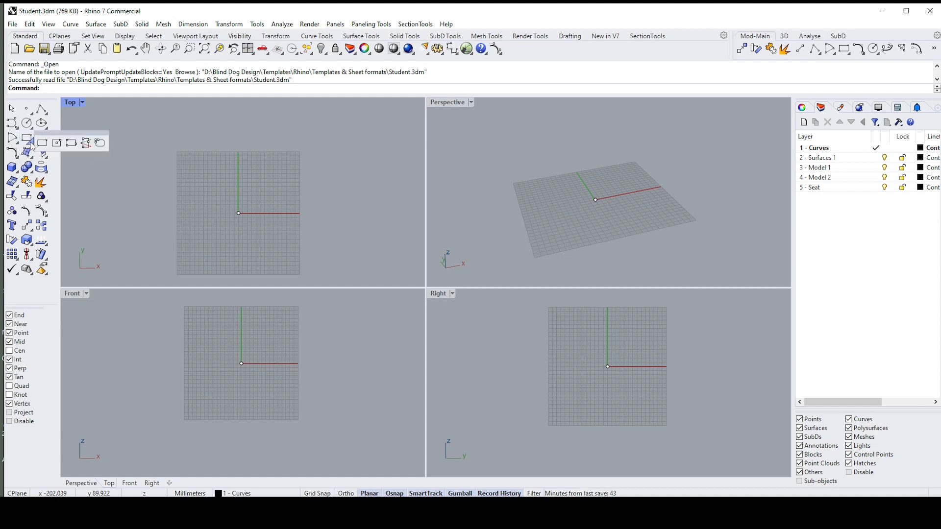
left_click(101, 143)
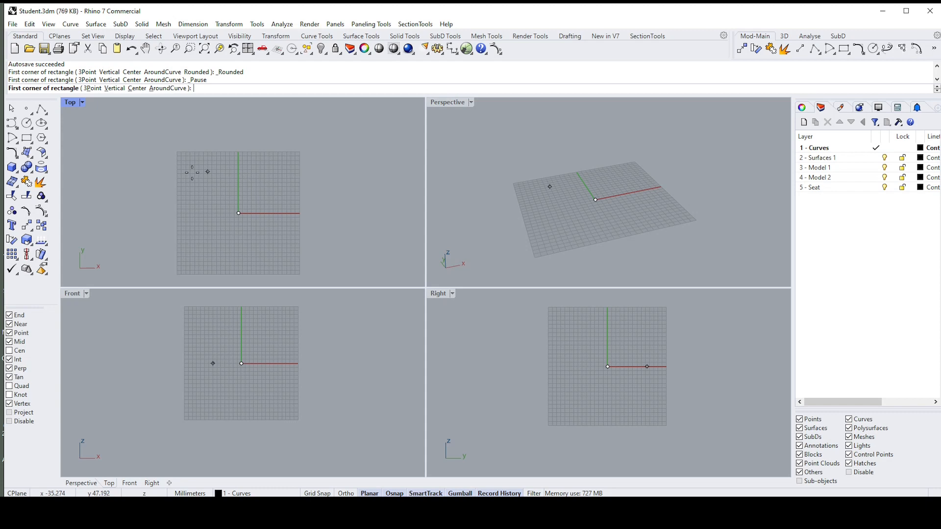
left_click(216, 167)
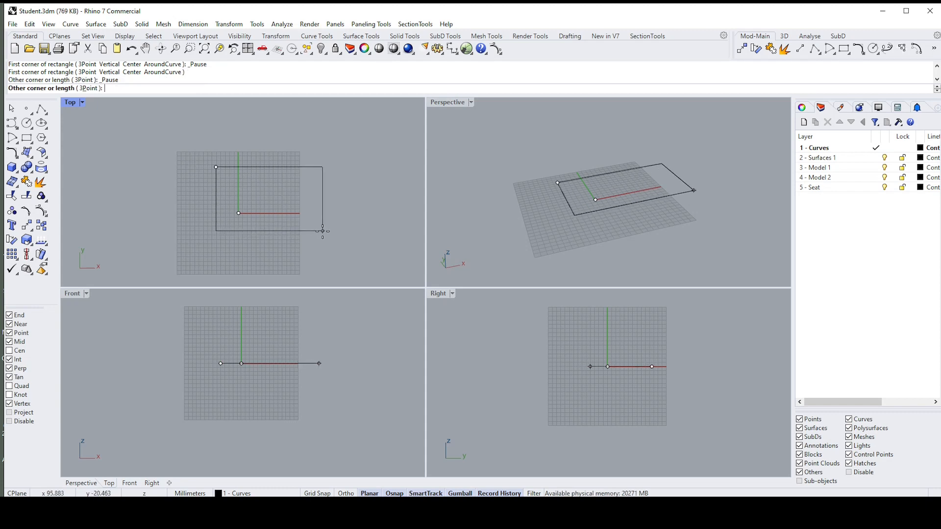
left_click(322, 231)
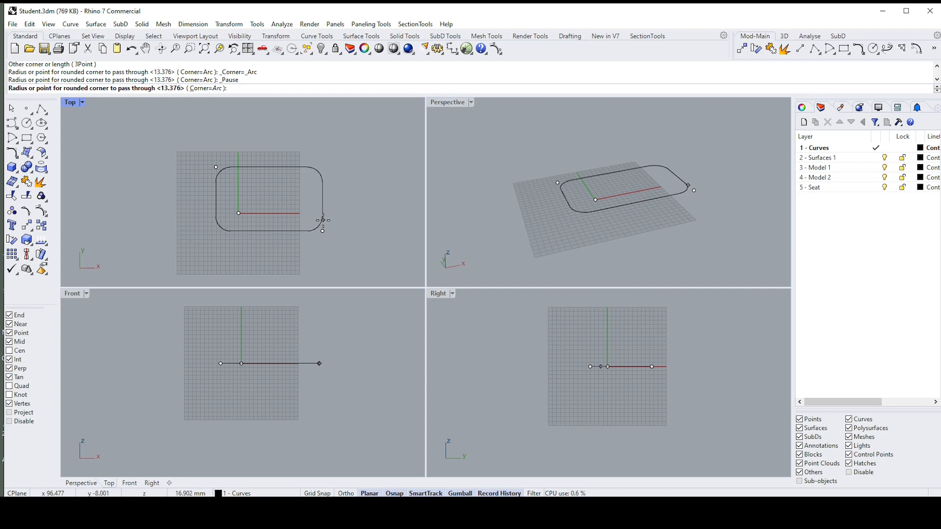
left_click(323, 220)
left_click(324, 196)
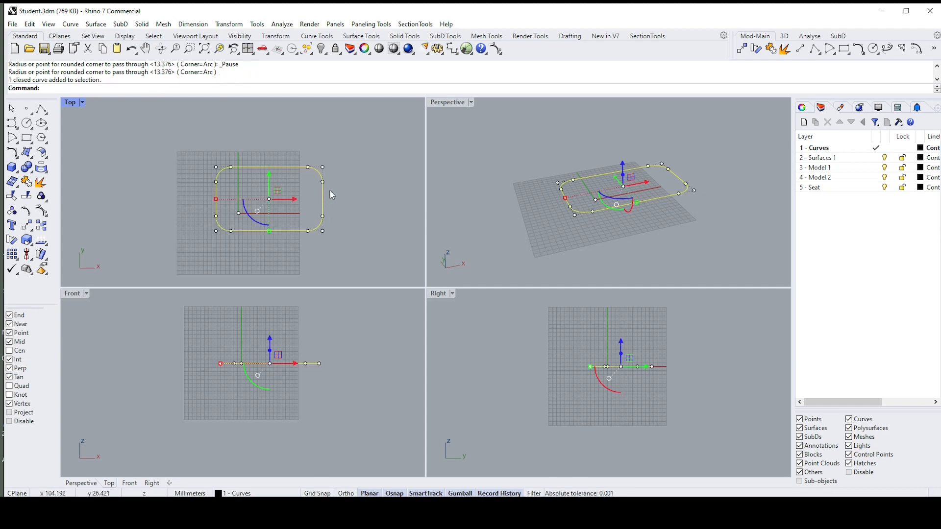
key("Delete")
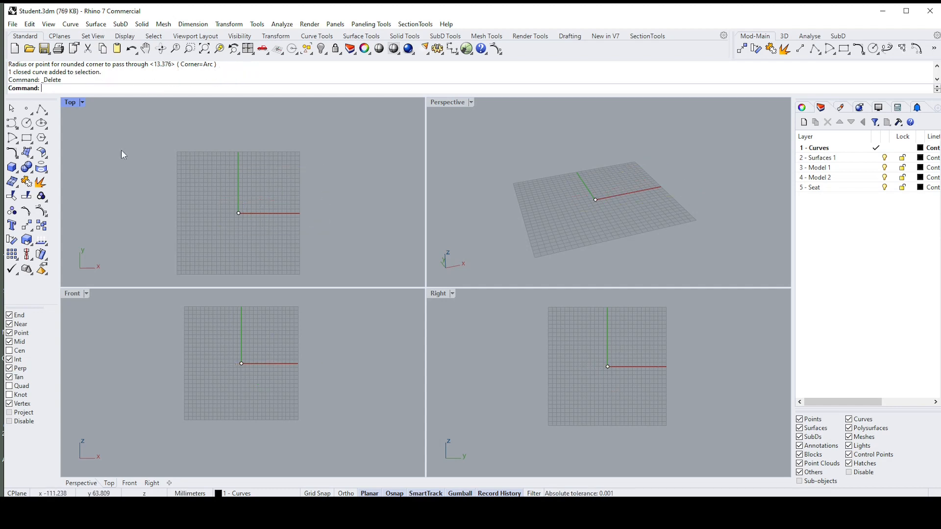
Step: Draw an inscribed three-sided polygon by center and radius in the Top viewport, and delete it
left_click(43, 139)
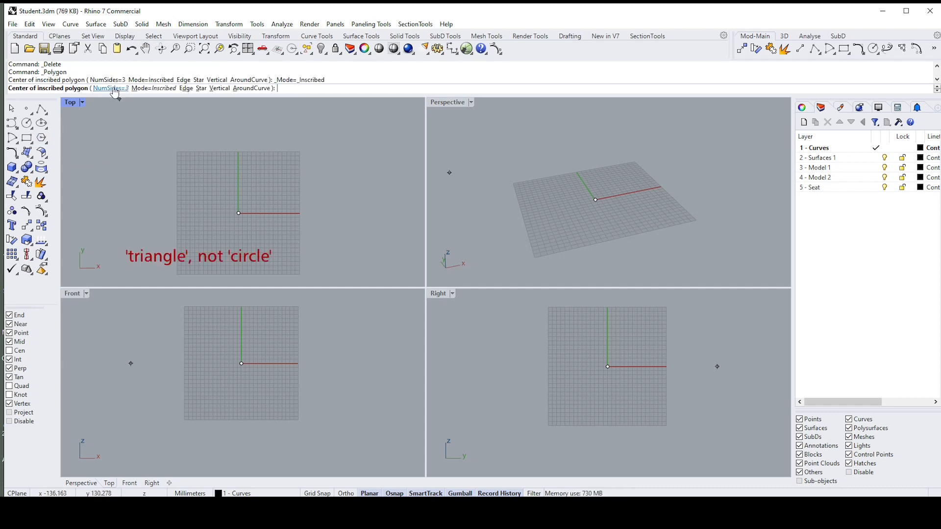
left_click(228, 177)
left_click(313, 224)
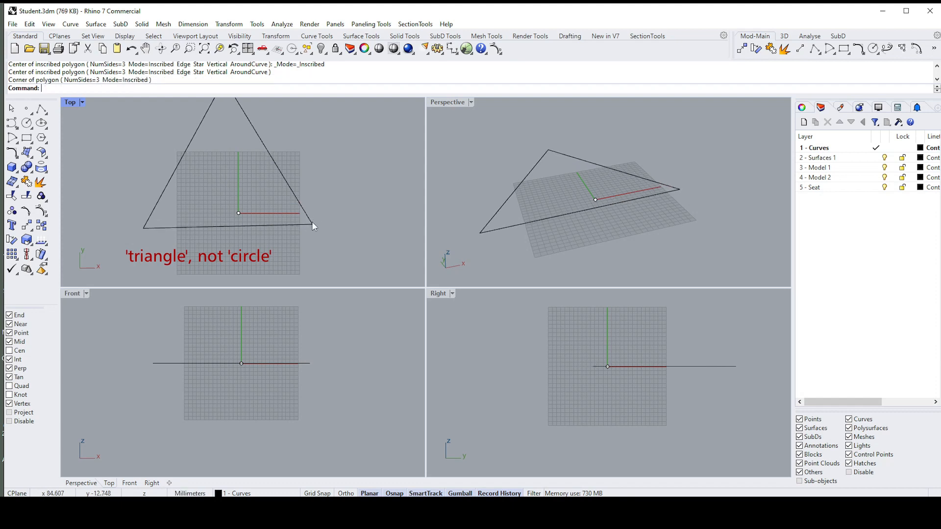
key("Delete")
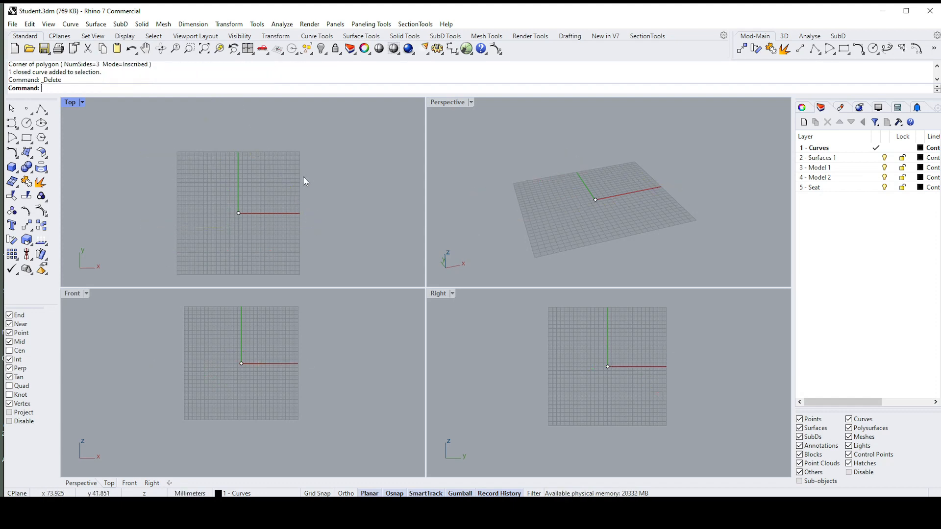
left_click(18, 160)
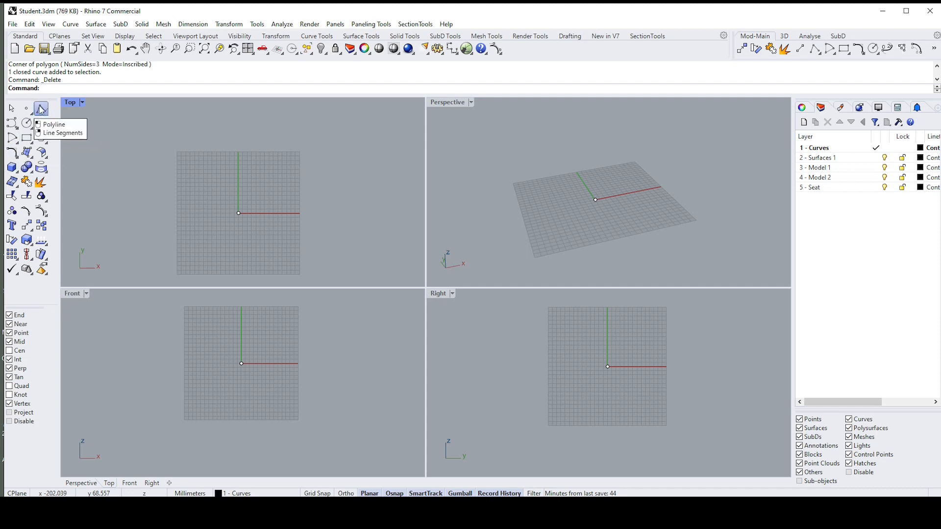
Step: Draw an open two-segment polyline in the Top viewport, peaking above the grid and ending near x 92, y -2
left_click(41, 109)
left_click(166, 195)
left_click(253, 126)
left_click(318, 214)
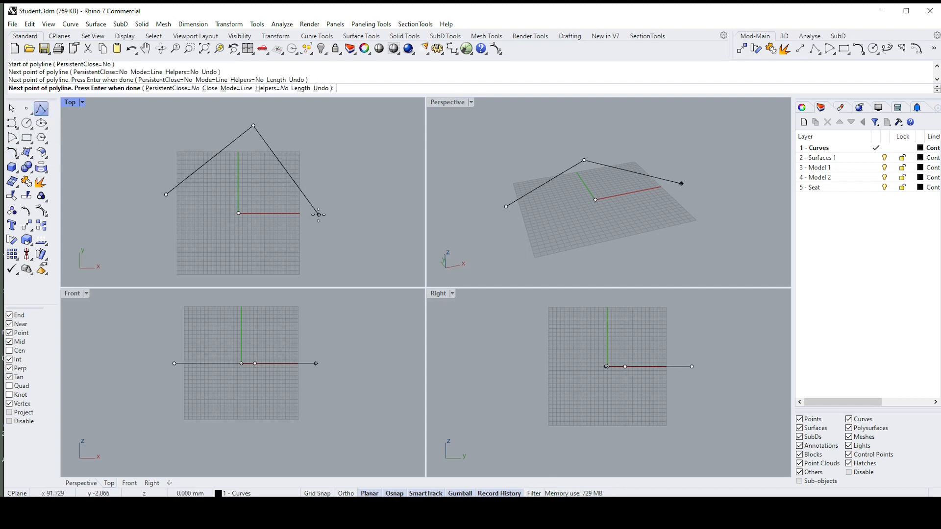
key("Return")
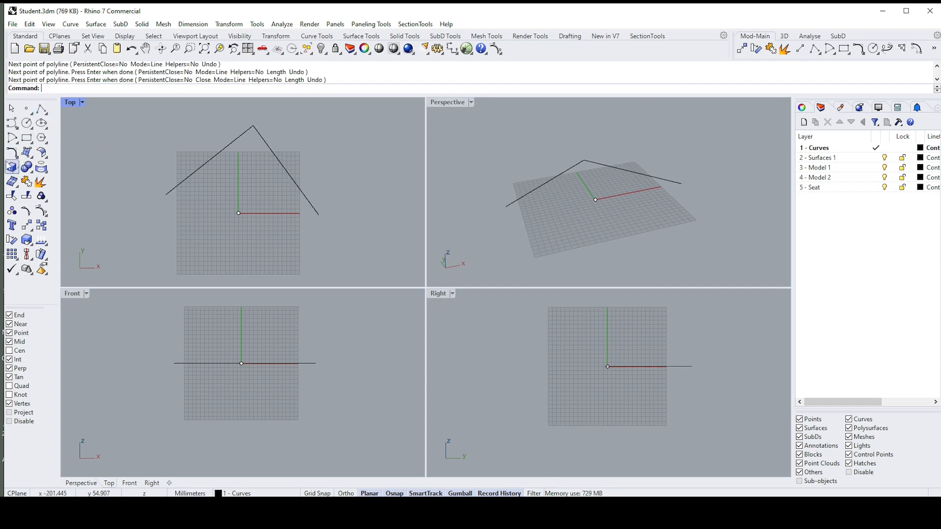
Step: Explode the peaked polyline into its separate segments, and join both segments back into one curve
left_click(256, 128)
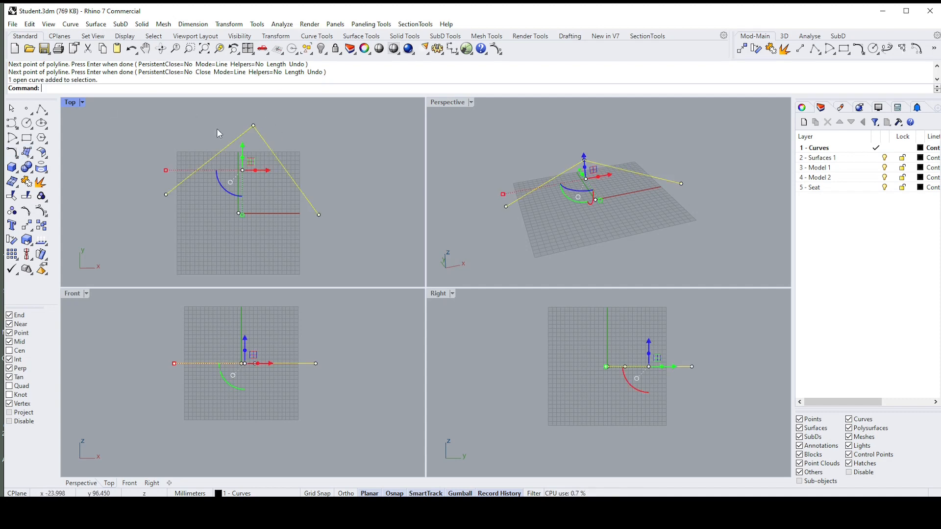
left_click(40, 181)
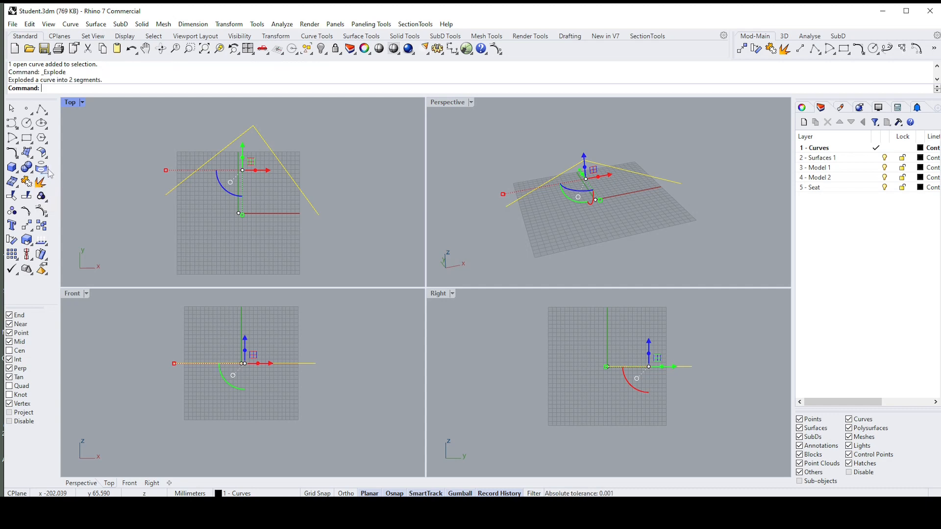
left_click_drag(281, 132, 113, 101)
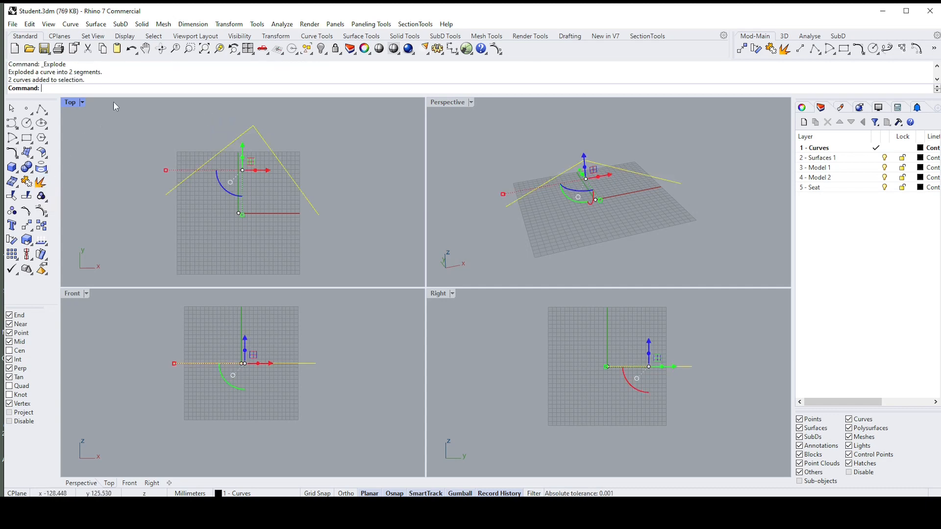
left_click(26, 181)
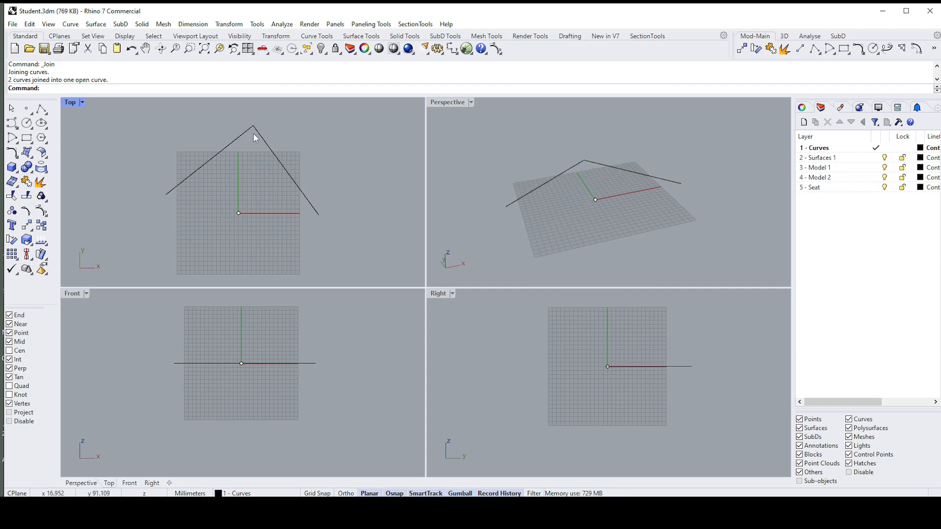
Step: Fillet the polyline's peak corner with a 4 mm radius in the Top viewport, and delete the filleted curve
left_click(239, 140)
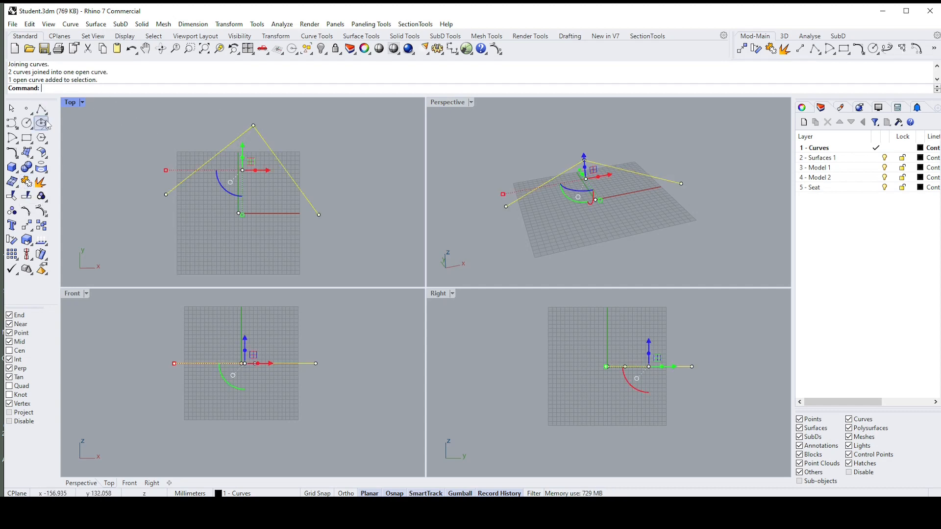
left_click(11, 153)
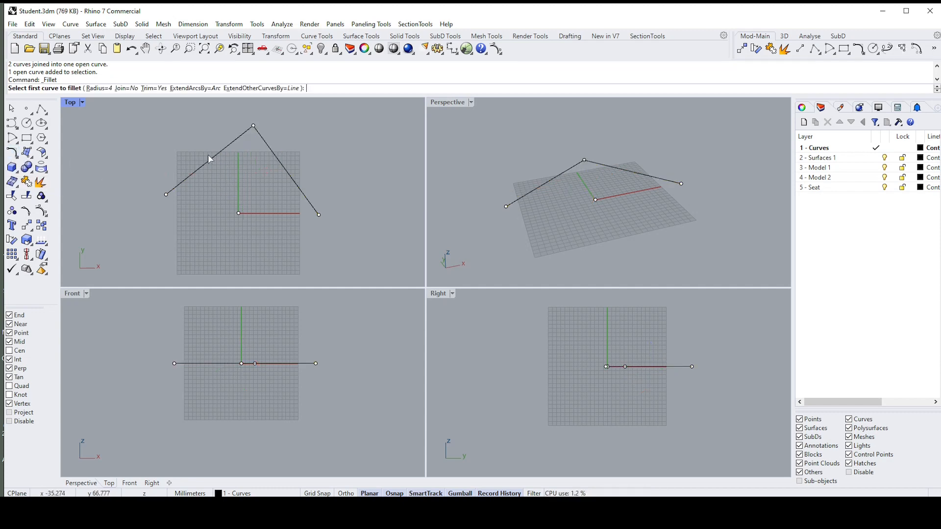
left_click(222, 153)
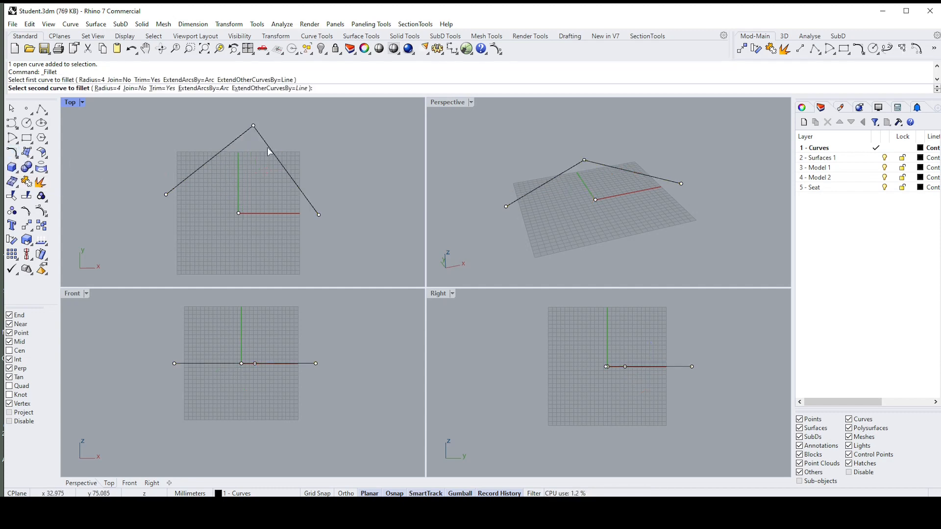
left_click(266, 147)
scroll(274, 128, "up", 2)
scroll(271, 129, "up", 5)
scroll(229, 137, "down", 2)
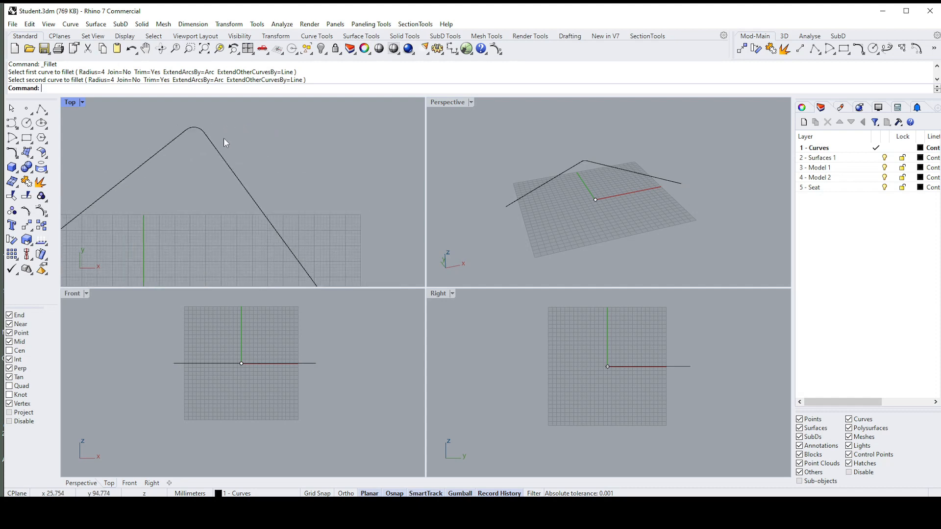
left_click(218, 147)
scroll(233, 143, "down", 1)
key("Delete")
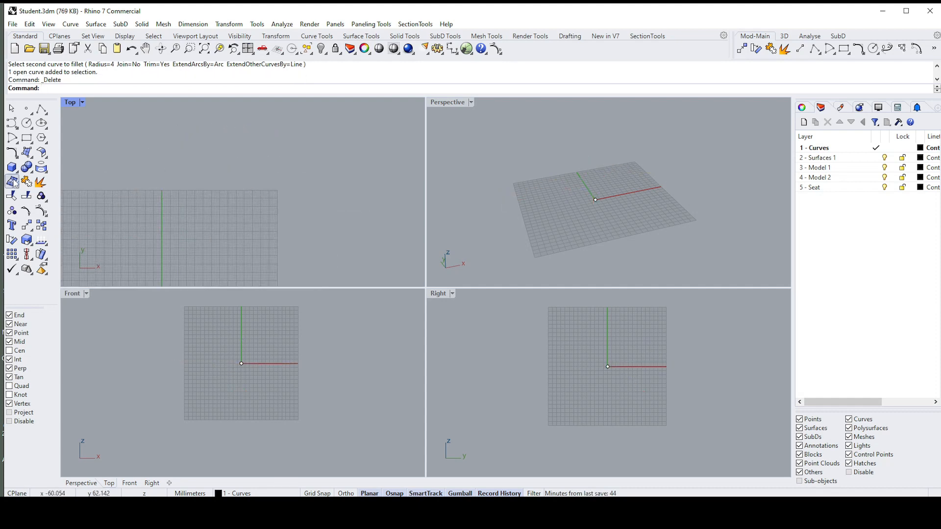
Step: Create a rectangular surface from four corner points in the Top viewport, starting at the origin and measuring about 125 by 70 mm
left_click(18, 158)
left_click(32, 158)
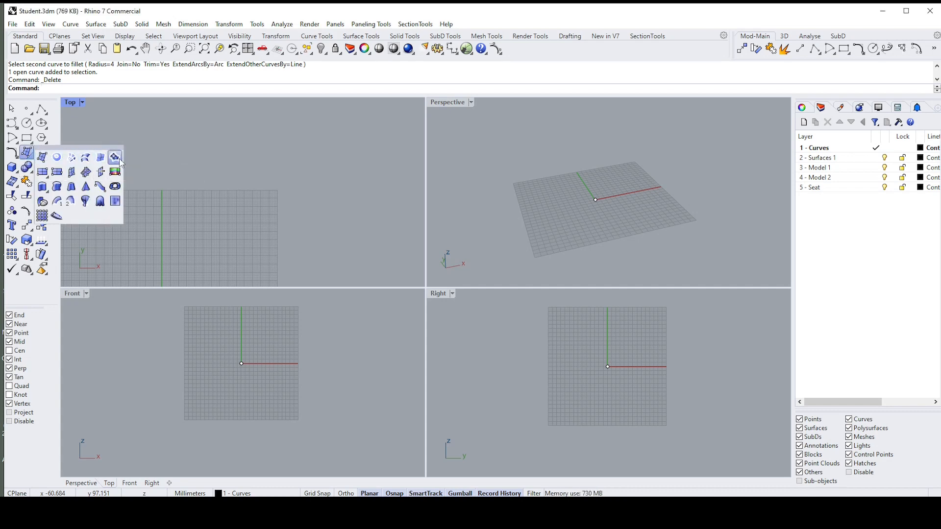
left_click(44, 160)
scroll(191, 171, "down", 5)
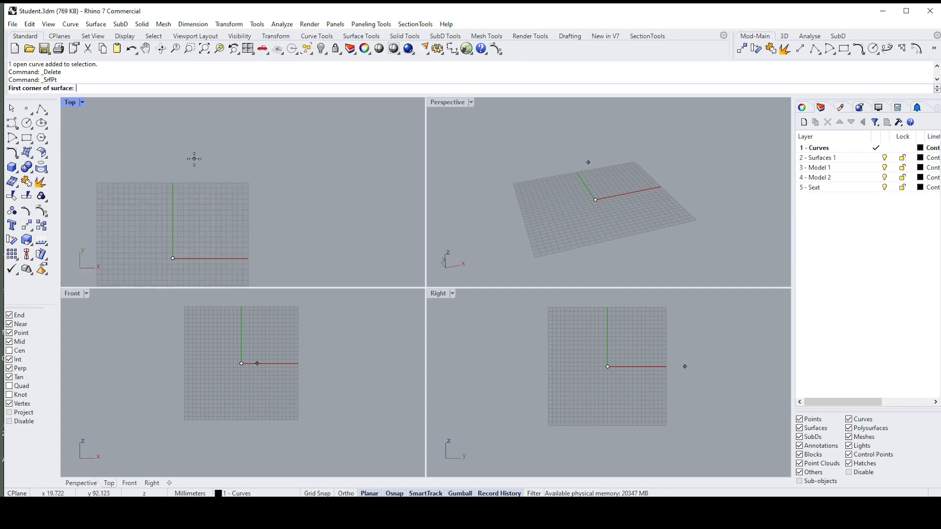
scroll(188, 172, "up", 3)
scroll(184, 204, "down", 2)
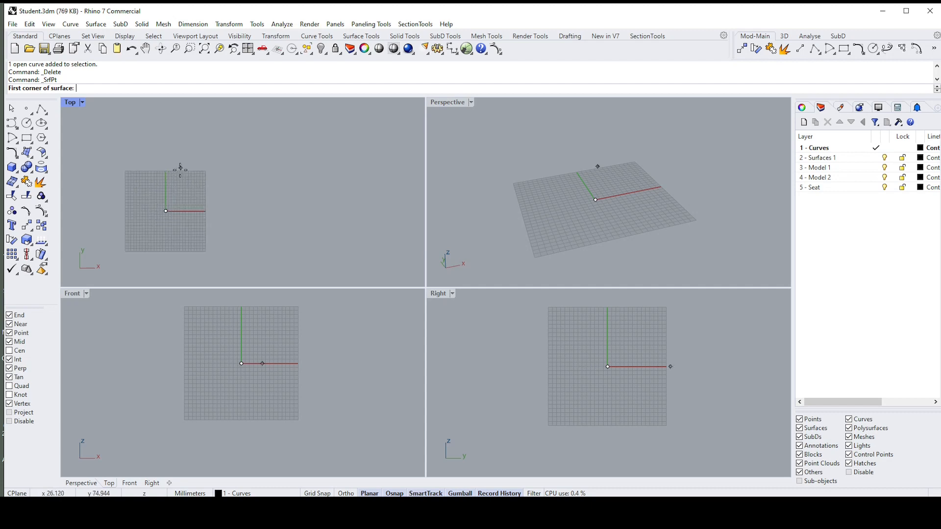
scroll(181, 168, "up", 3)
left_click(163, 221)
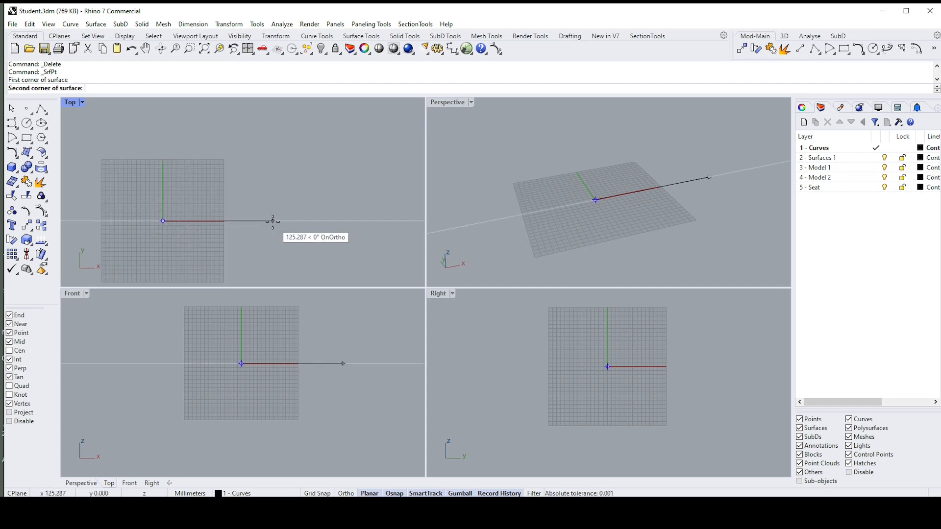
left_click(273, 220)
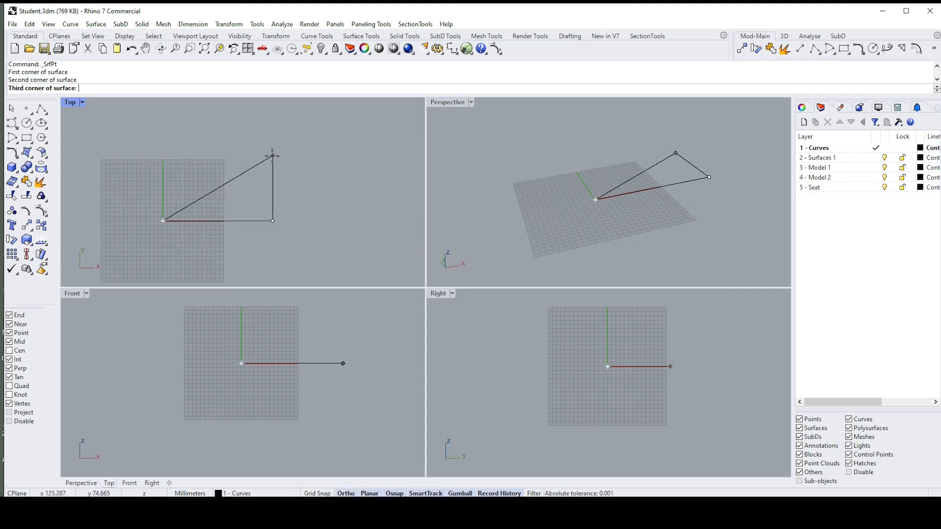
key("F8")
left_click(273, 159)
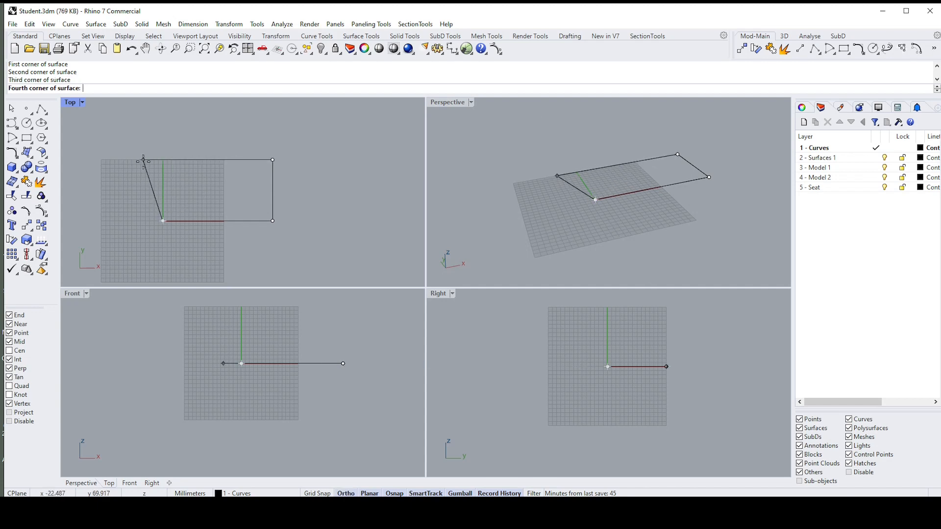
left_click(163, 160)
Step: Move the rectangular surface along the positive X axis clear of the grid, and delete it
left_click(227, 185)
scroll(229, 187, "down", 1)
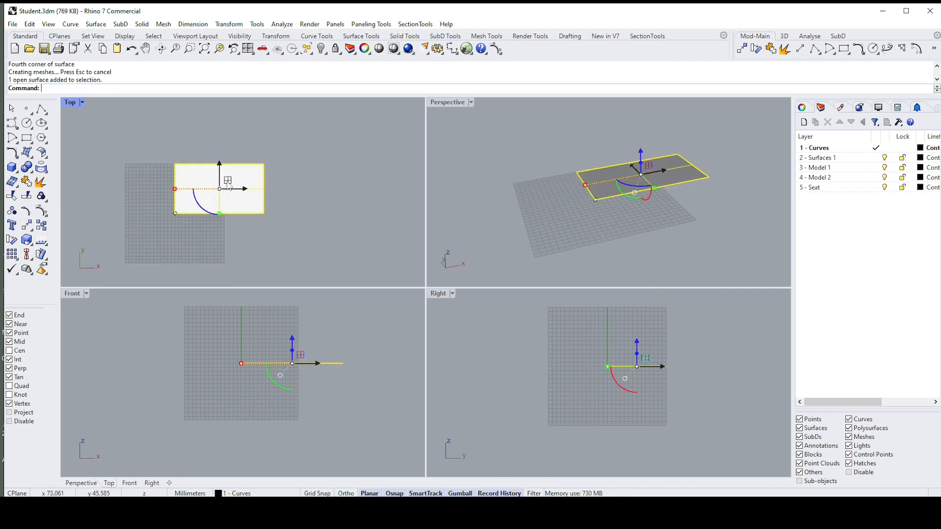
left_click_drag(248, 189, 361, 195)
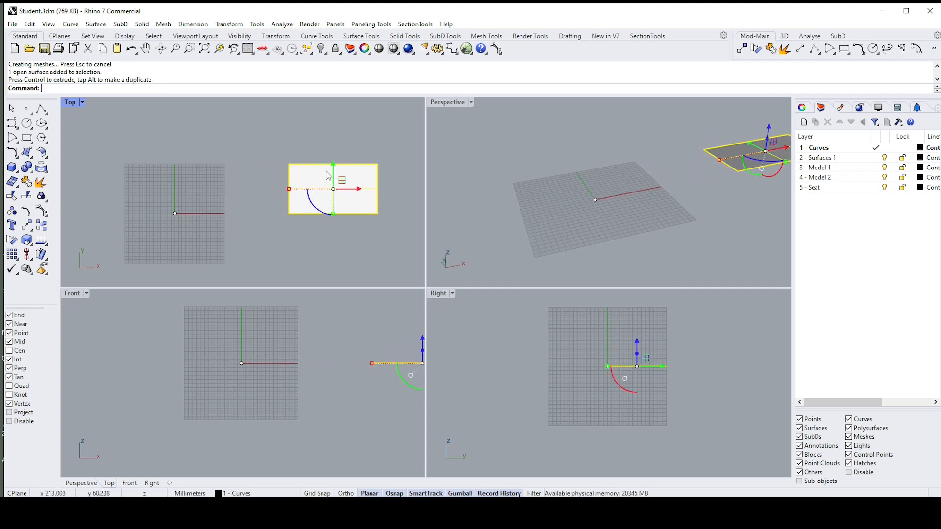
key("Delete")
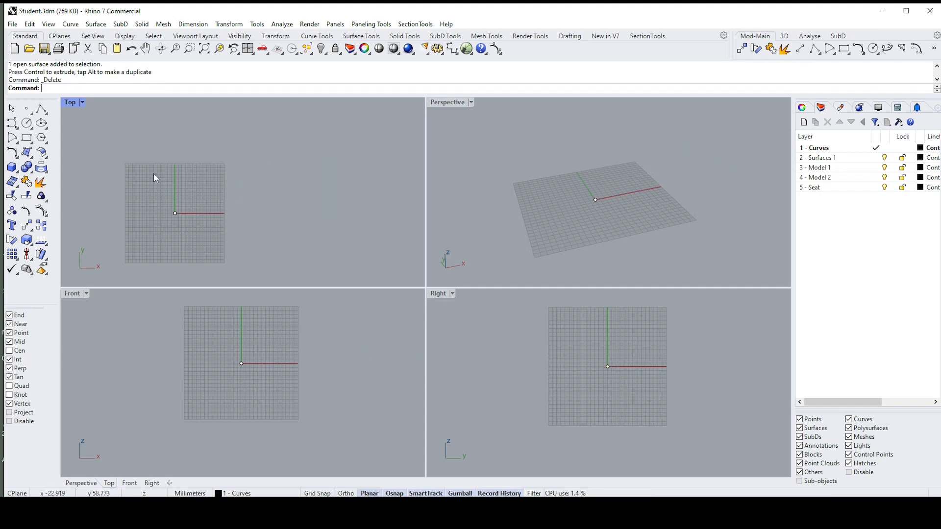
Step: Draw a solid cylinder centred on the origin, about 82 mm in radius and 153 mm high, and delete it
left_click(46, 159)
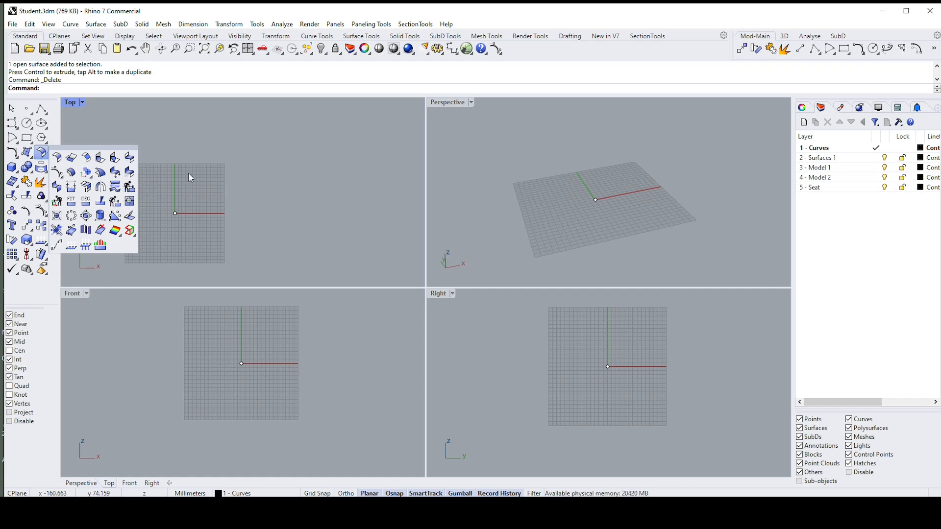
left_click(15, 171)
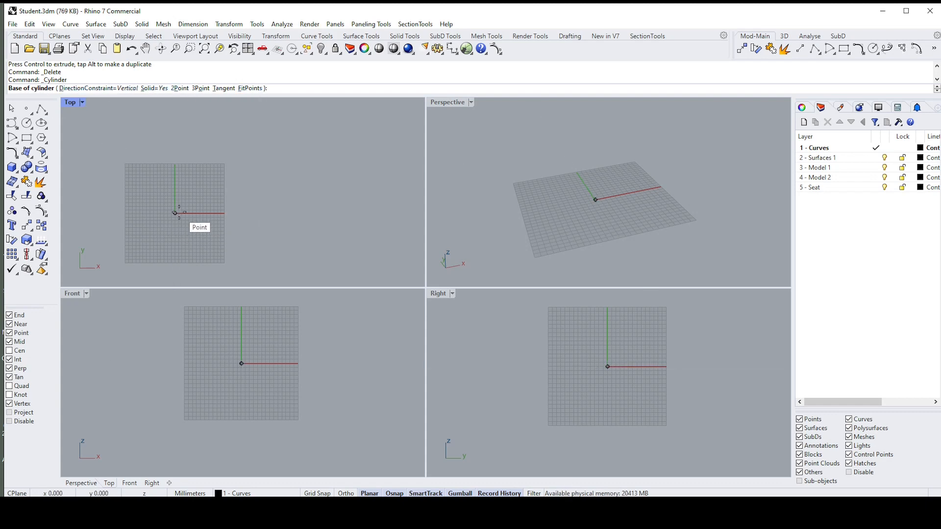
left_click(175, 213)
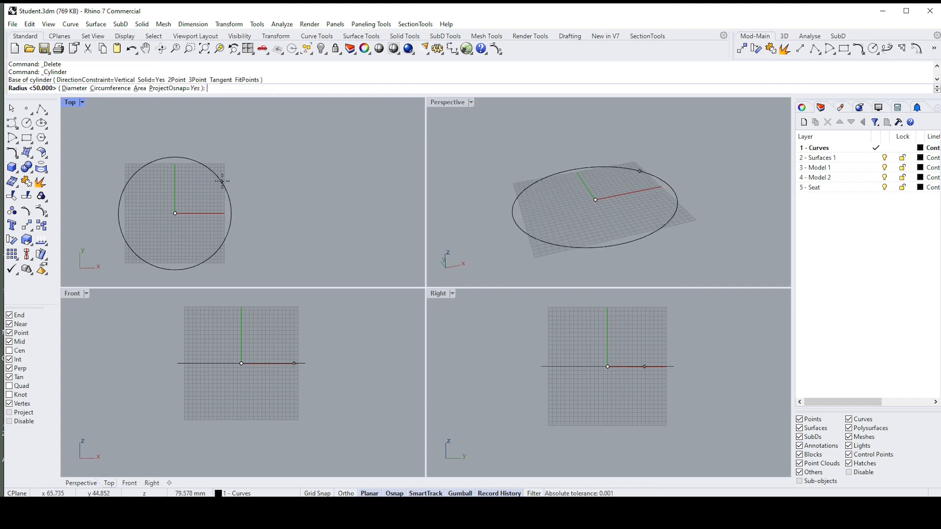
left_click(223, 180)
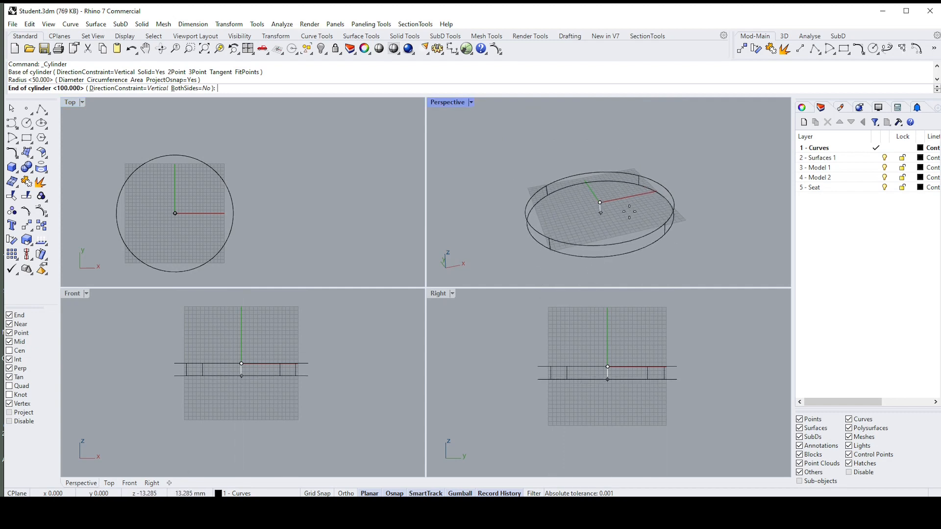
scroll(621, 155, "down", 3)
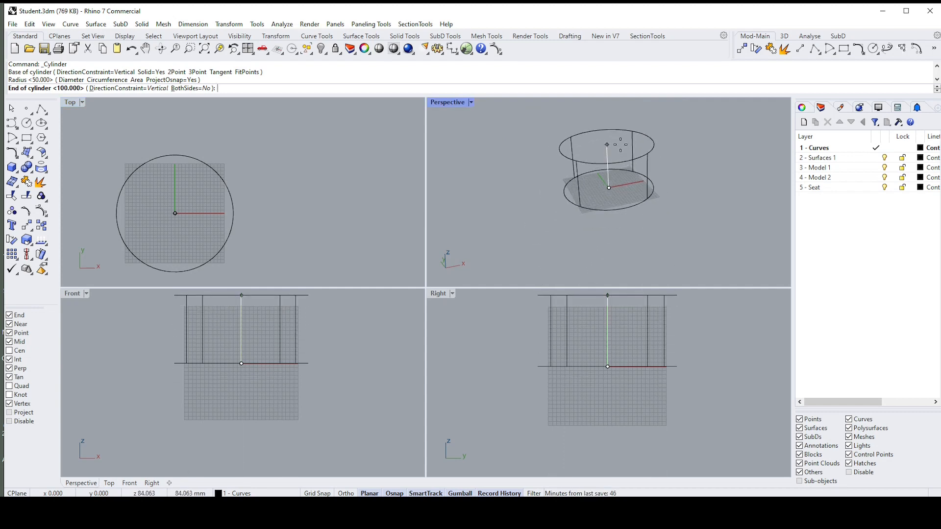
scroll(603, 147, "up", 3)
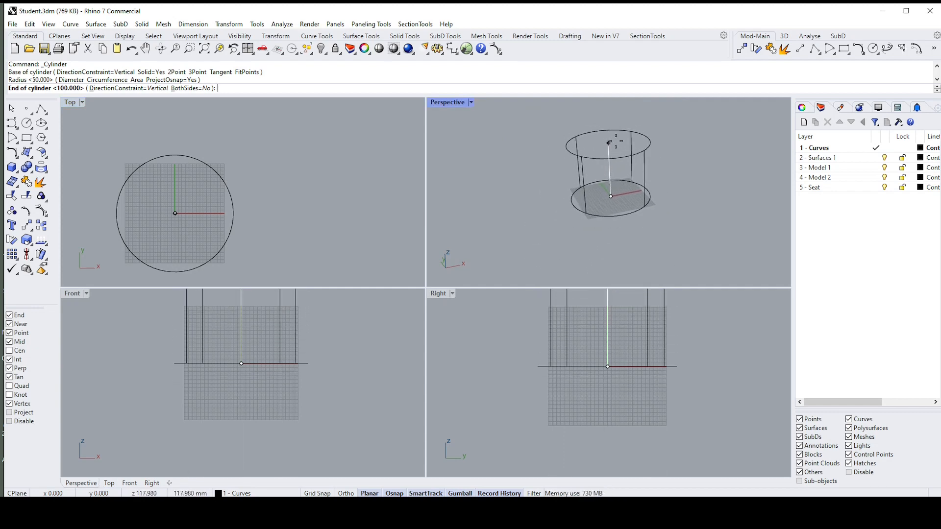
left_click(610, 164)
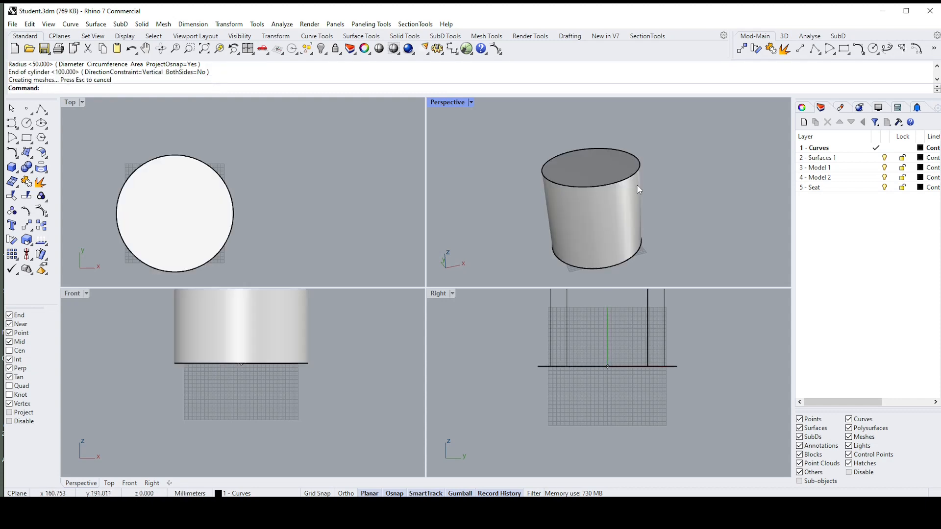
left_click(619, 163)
key("Delete")
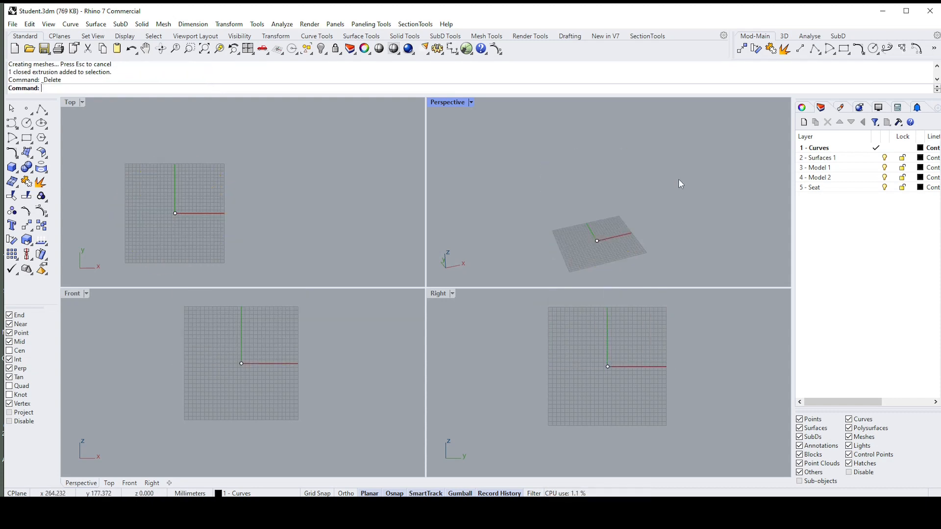
Step: Create a solid cylinder centred on the origin with a radius of 50 mm and a height of 100 mm
scroll(210, 143, "down", 2)
scroll(181, 175, "up", 2)
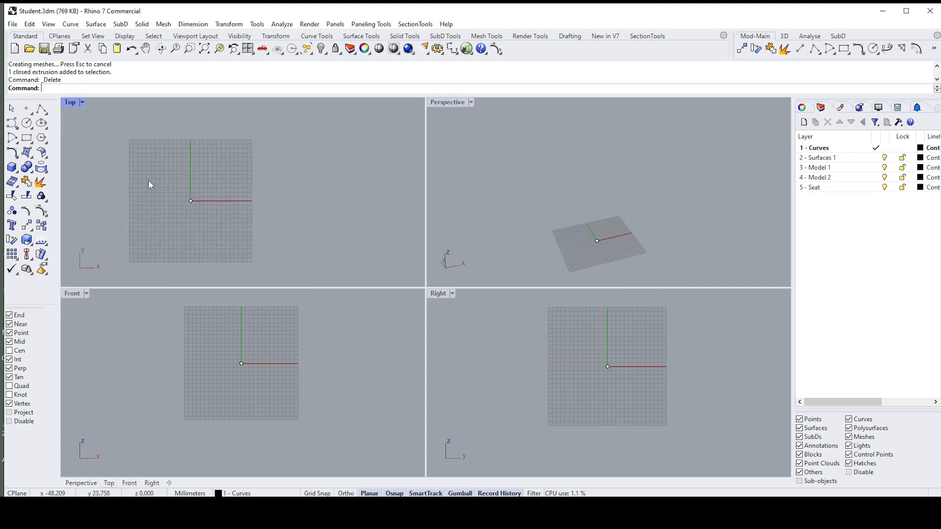
left_click(18, 172)
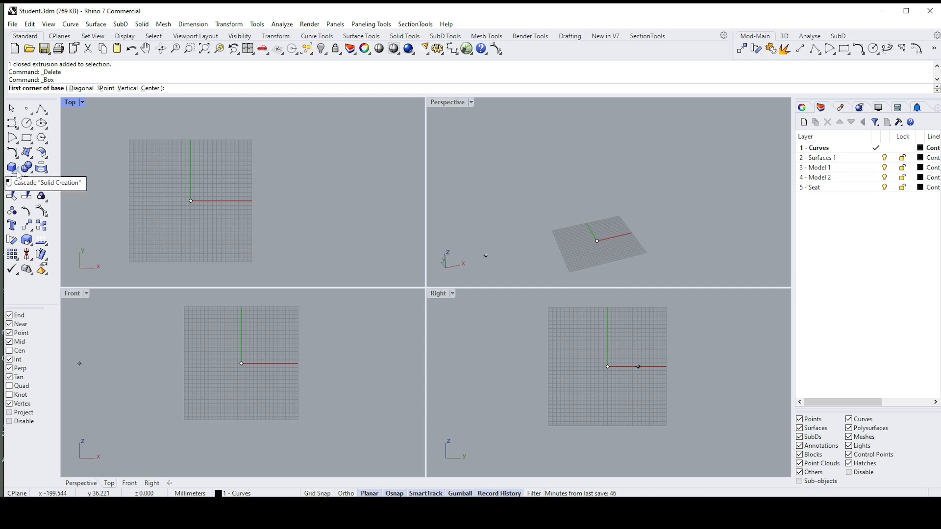
left_click(18, 172)
left_click(43, 172)
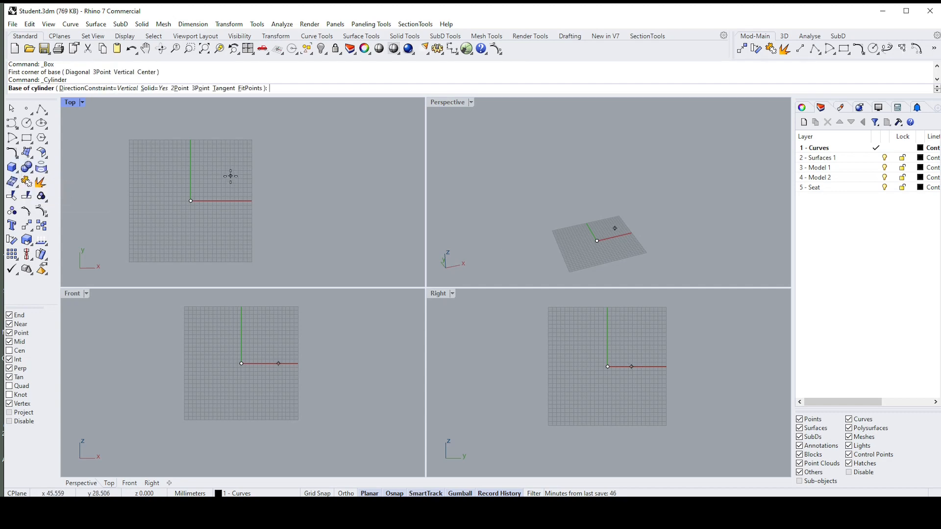
left_click(190, 201)
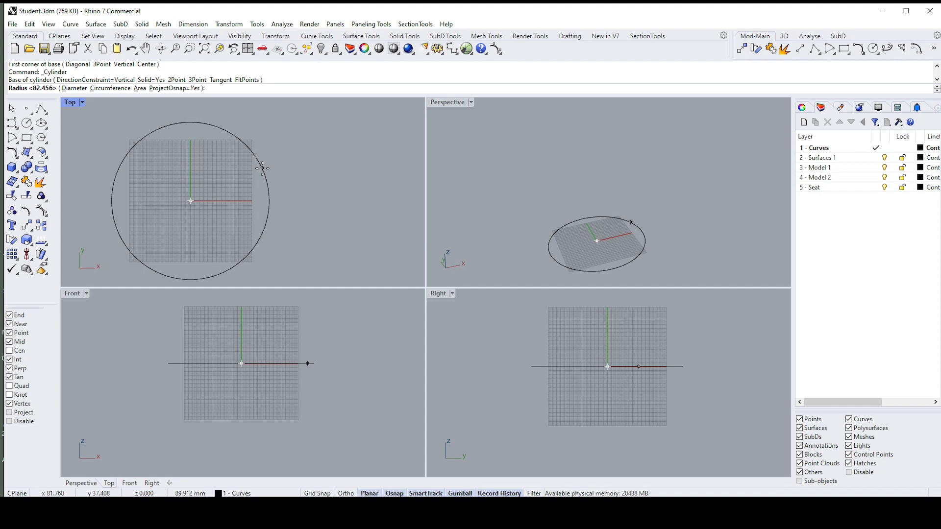
type("50")
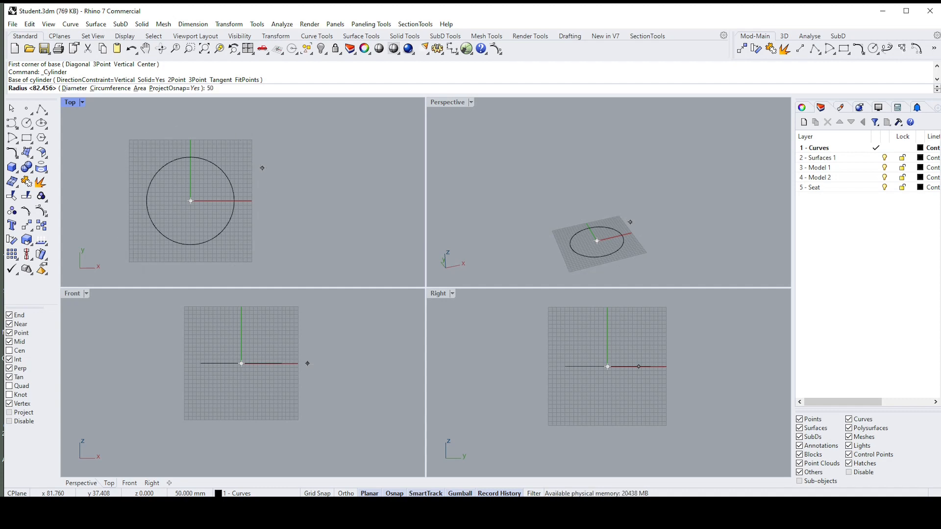
key("Return")
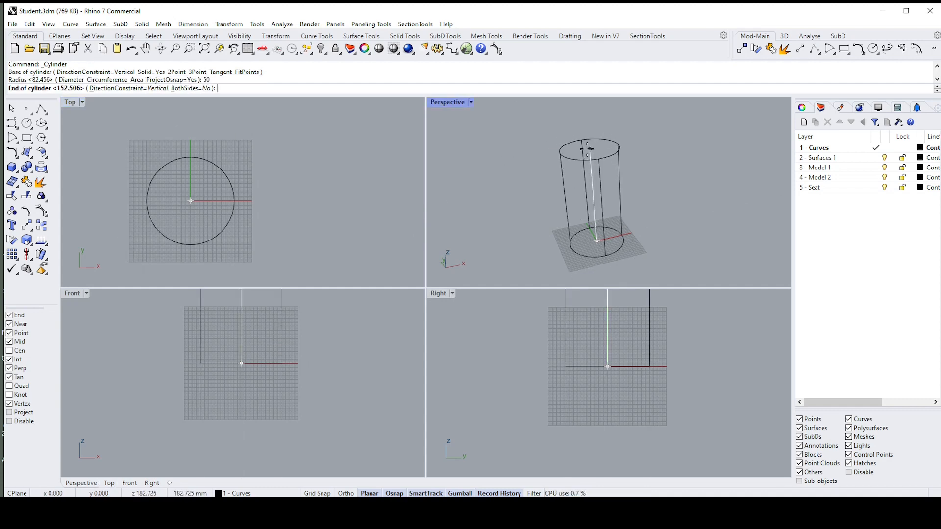
type("100")
key("Return")
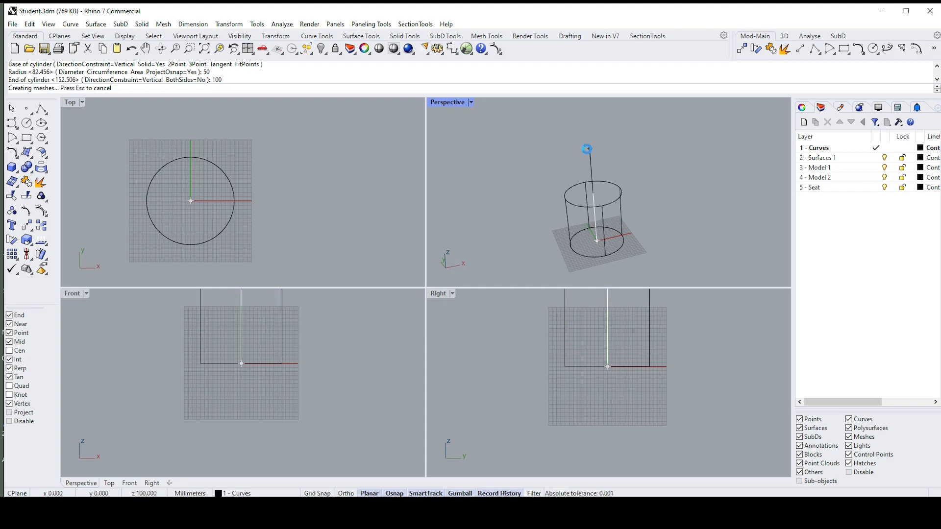
Step: Select the cylinder in the Perspective viewport, inspect it, and delete it
left_click(620, 227)
scroll(623, 233, "up", 4)
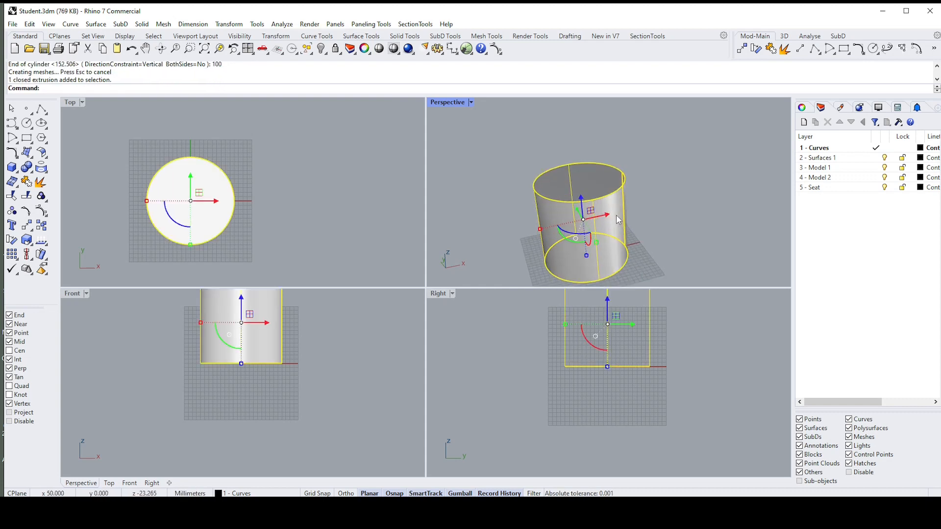
scroll(623, 233, "down", 2)
scroll(623, 233, "up", 4)
scroll(651, 221, "down", 3)
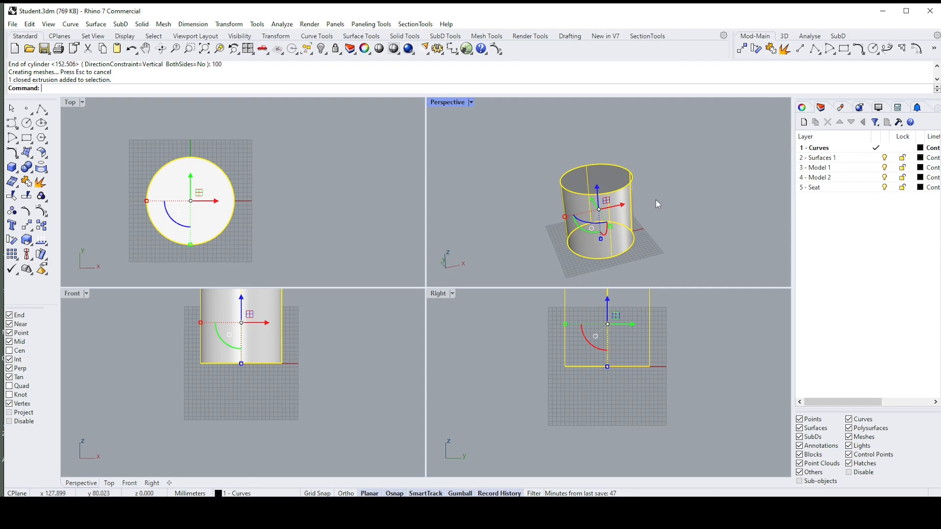
key("Delete")
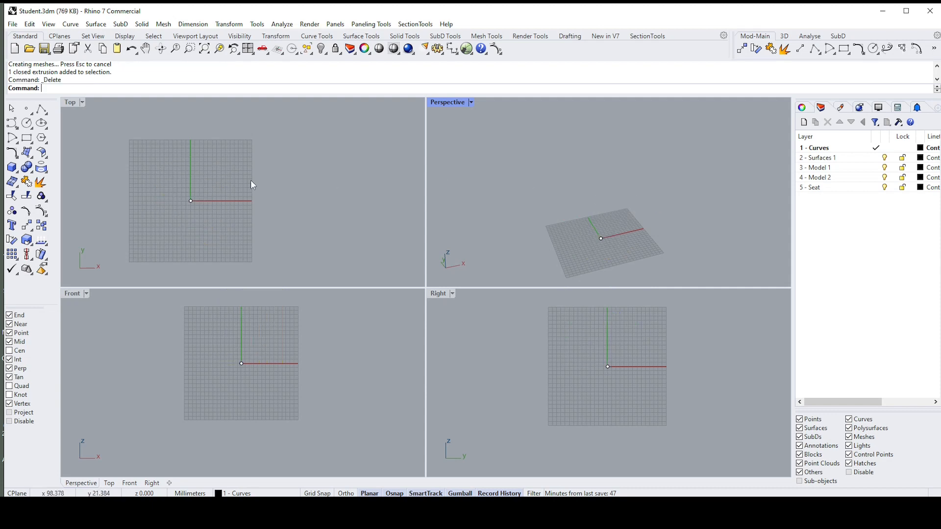
Step: Open the Solid Tools set and detach it as a floating toolbar over the Top viewport
left_click(33, 173)
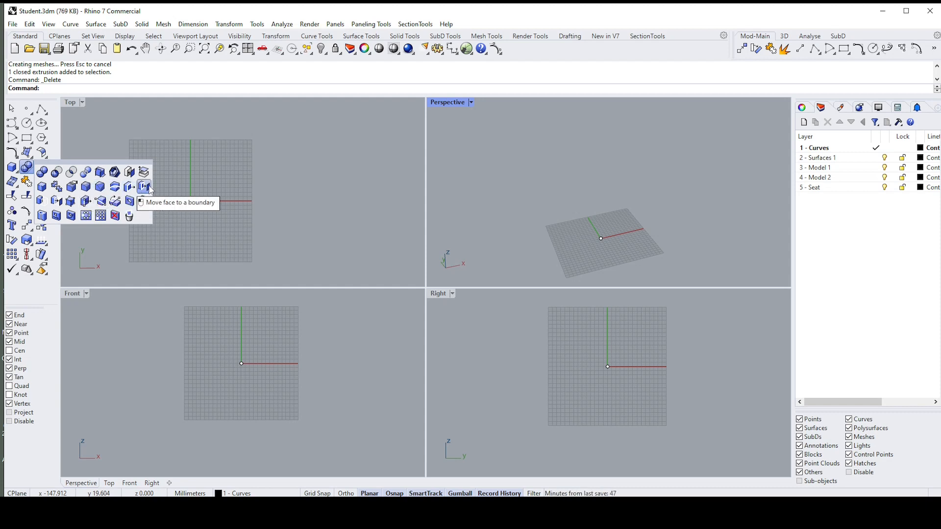
left_click_drag(53, 166, 169, 172)
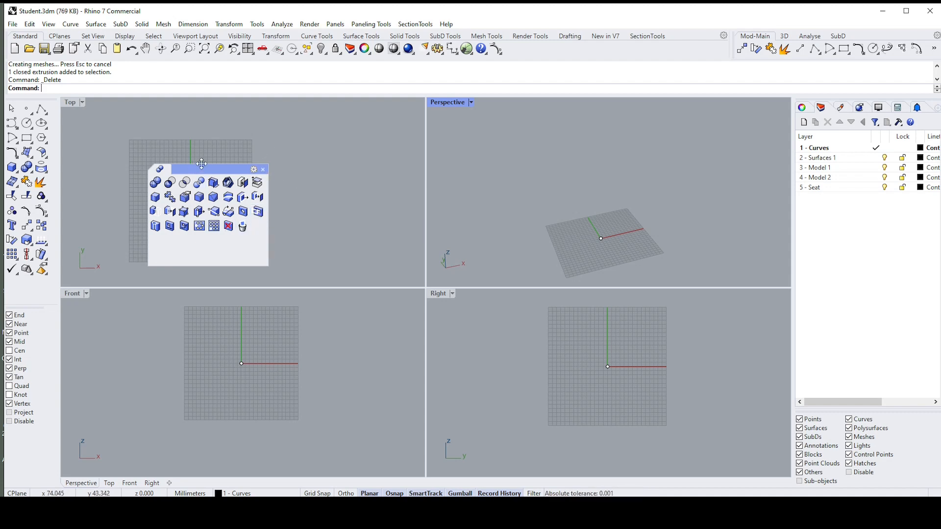
Step: Close the floating Solid Tools toolbar and detach the set again over the Top viewport
left_click(263, 170)
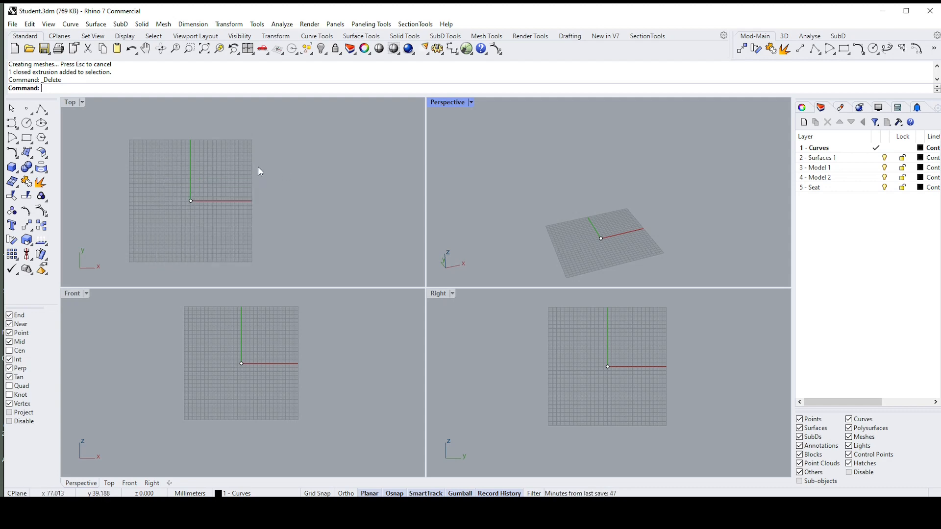
left_click(30, 172)
left_click_drag(72, 164, 147, 171)
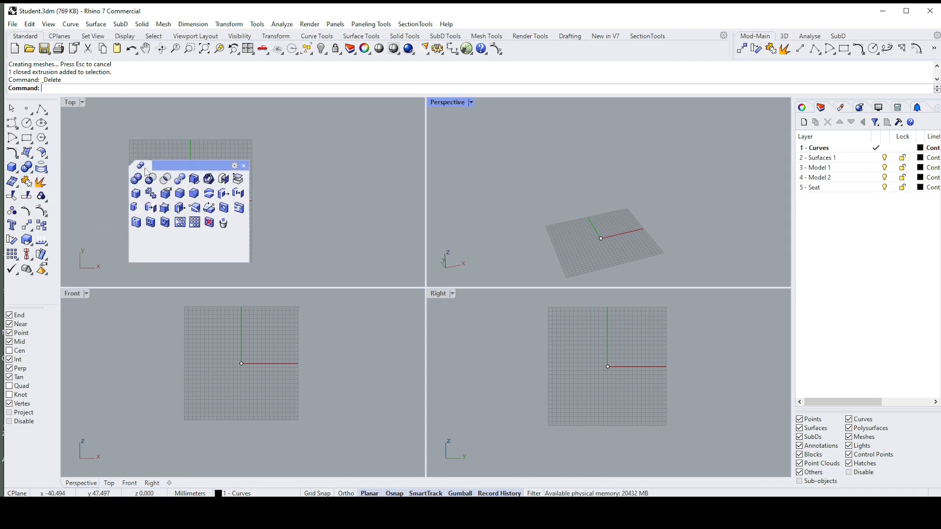
Step: Review the floating Solid Tools toolbar's properties without changing anything, and close the toolbar
right_click(146, 171)
mouse_move(174, 178)
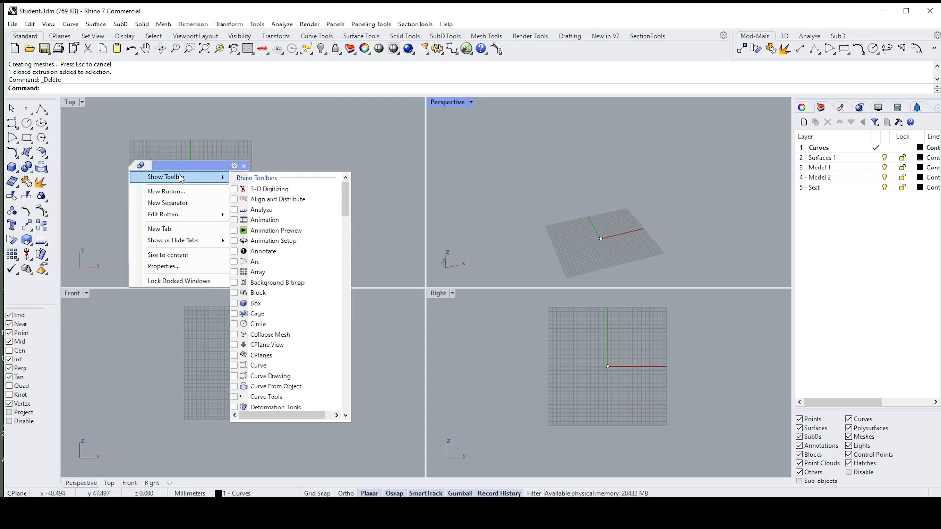
left_click(167, 266)
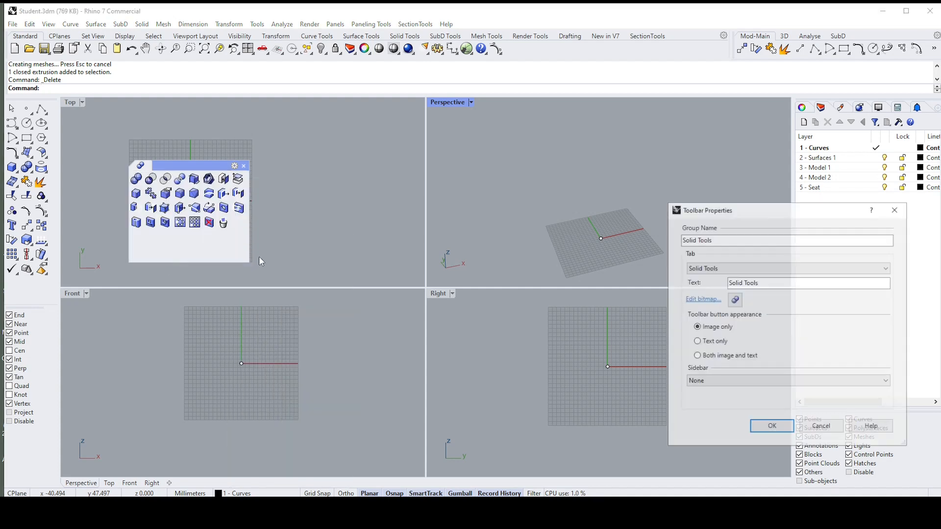
left_click(900, 210)
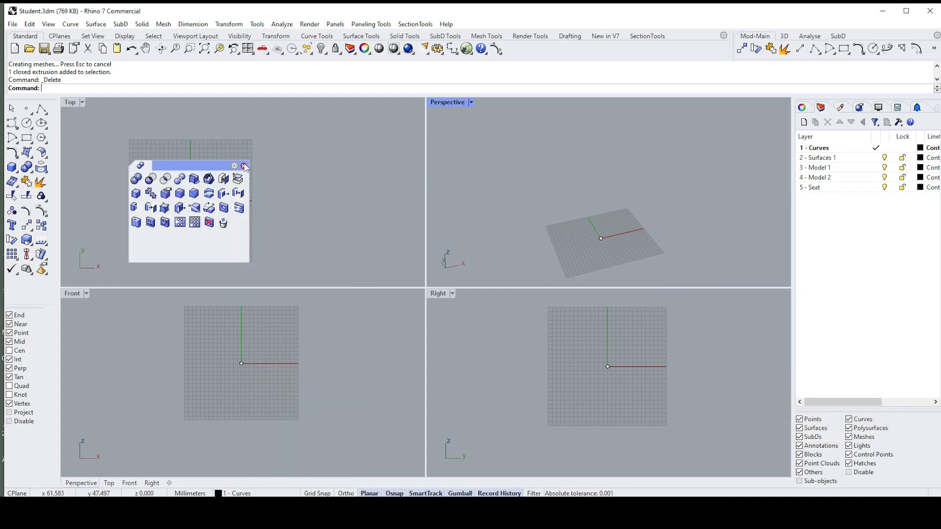
left_click(244, 167)
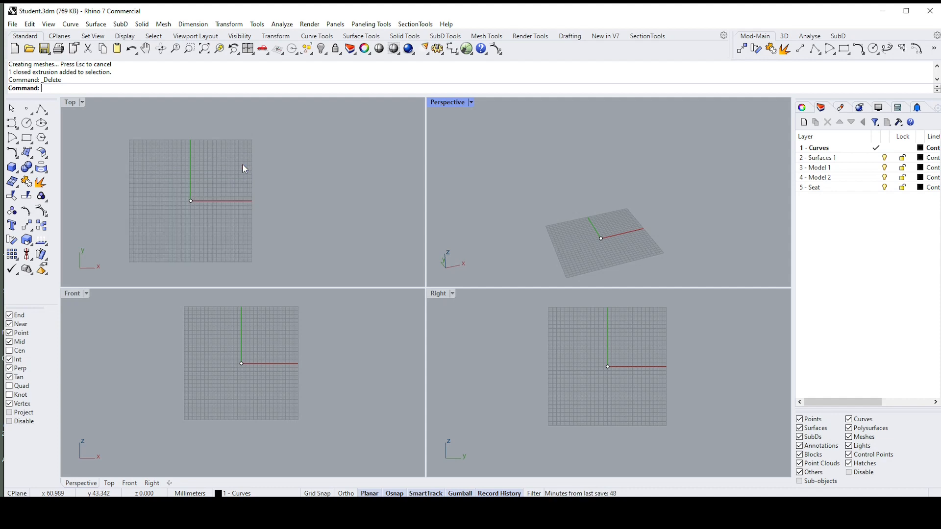
Step: Examine the Solid Tools as a floating toolbar over the Top viewport, and look through the tools for projecting and extracting curves
left_click(30, 171)
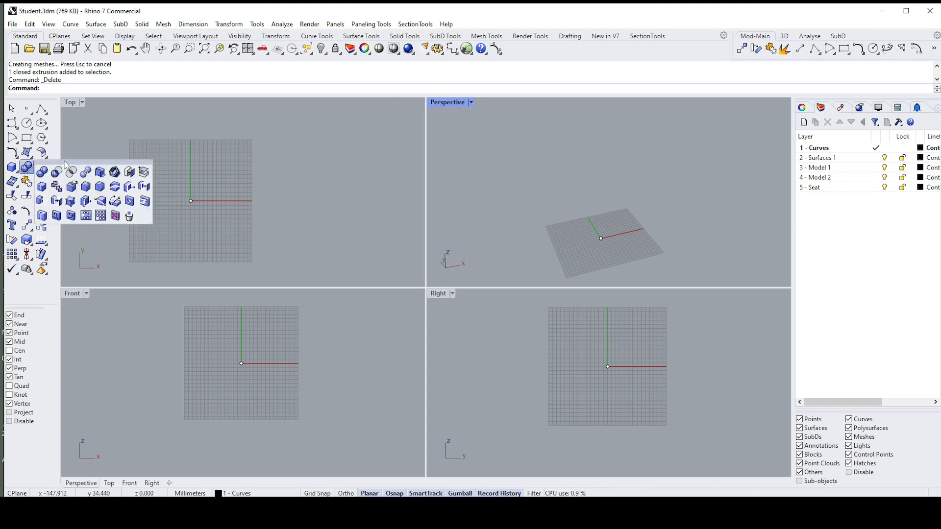
left_click_drag(67, 165, 220, 180)
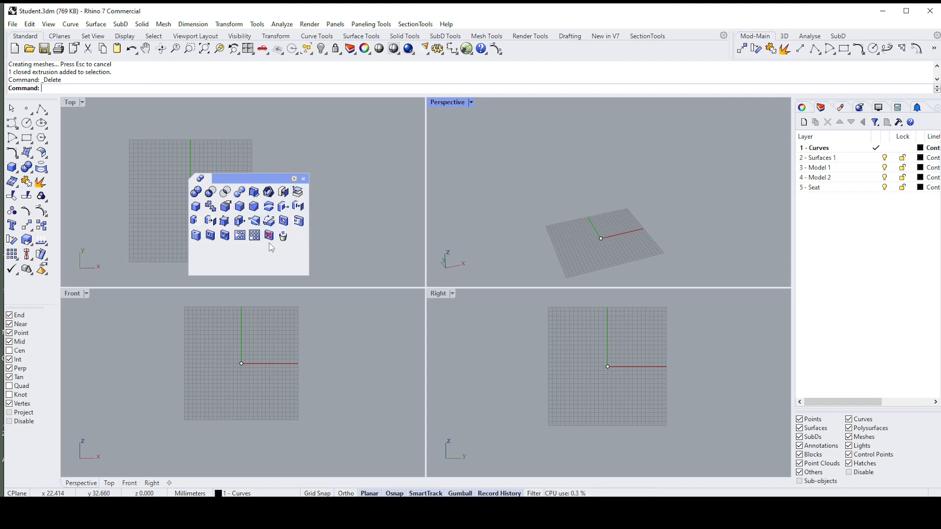
left_click(42, 168)
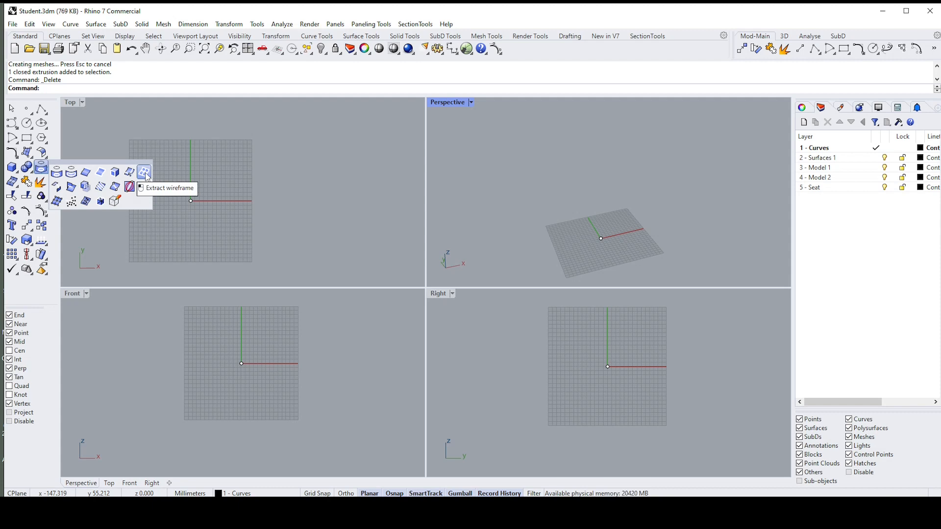
left_click(210, 170)
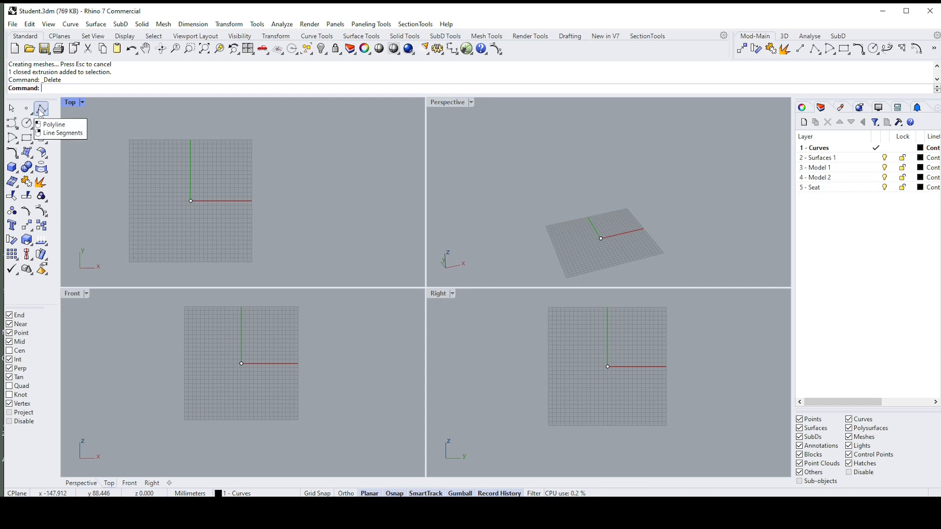
Step: Draw a closed degree-3 control-point curve through five points around the origin in the Top viewport
left_click(13, 123)
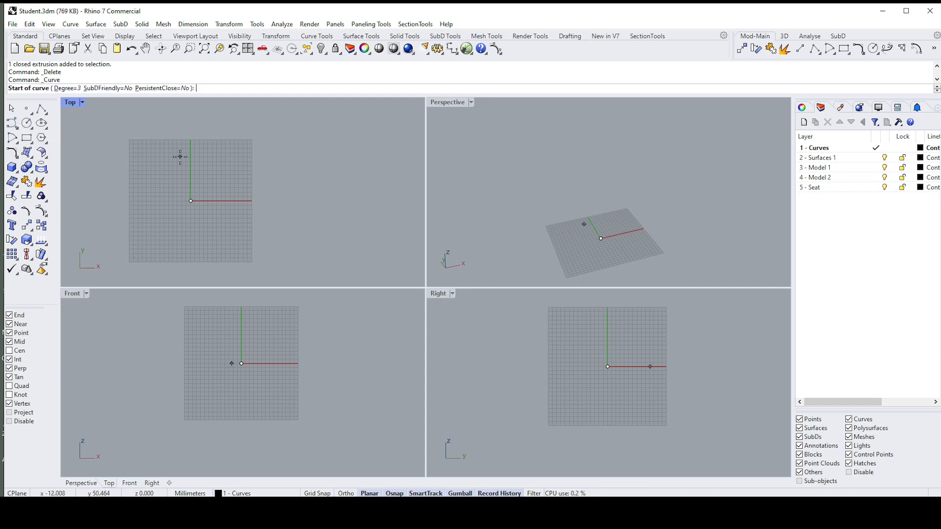
left_click(180, 156)
left_click(312, 174)
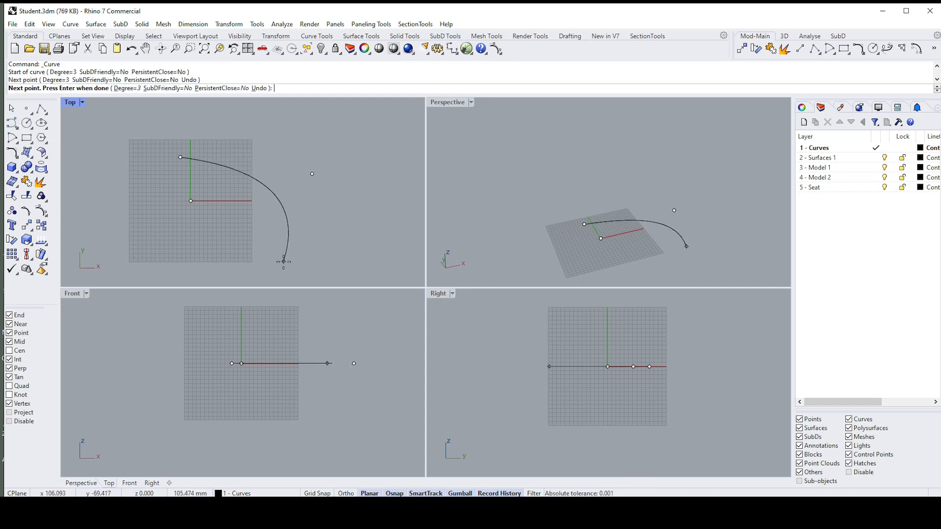
left_click(283, 262)
left_click(174, 251)
left_click(117, 216)
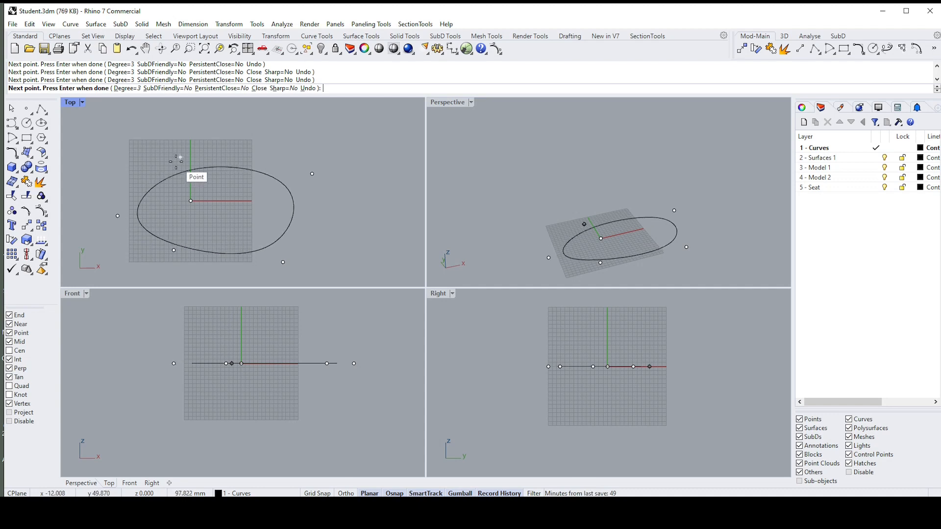
left_click(179, 158)
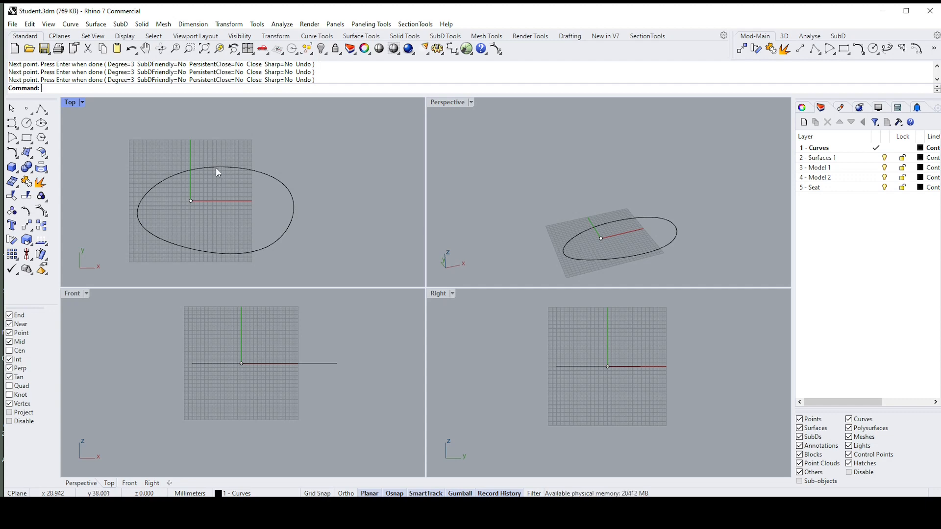
Step: Show the closed curve's control points and move the upper-left and upper-right ones upward along Y in the Top viewport
left_click(218, 172)
key("F10")
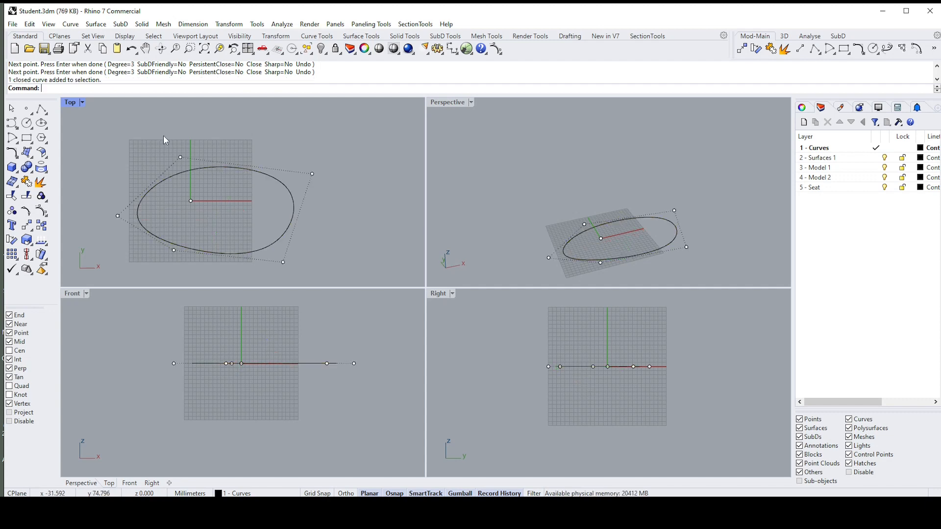
left_click_drag(191, 159, 199, 175)
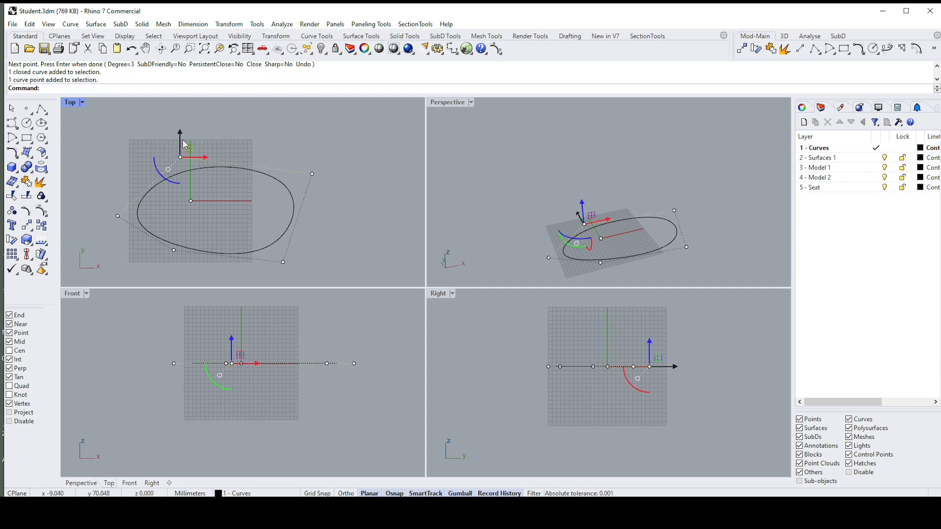
left_click_drag(182, 139, 184, 118)
left_click(312, 173)
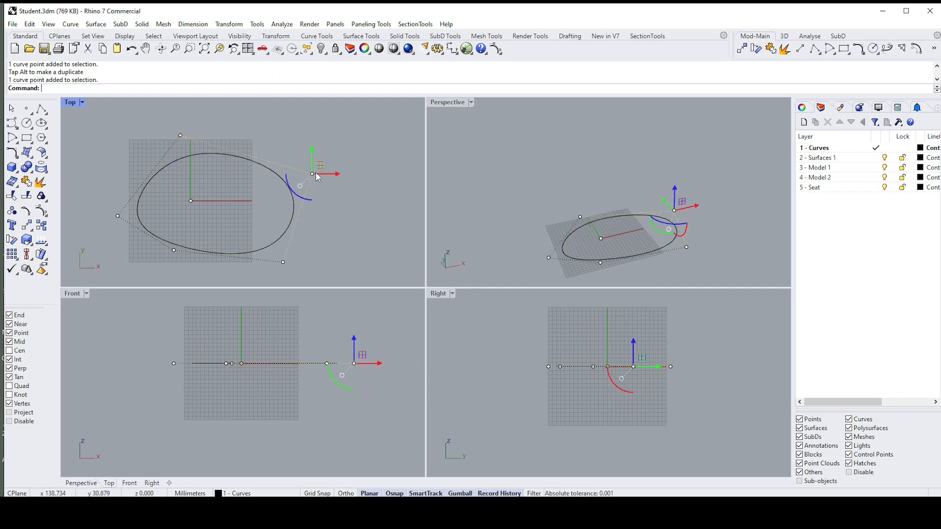
mouse_move(316, 163)
left_mouse_down()
mouse_move(314, 132)
mouse_move(319, 149)
left_mouse_up()
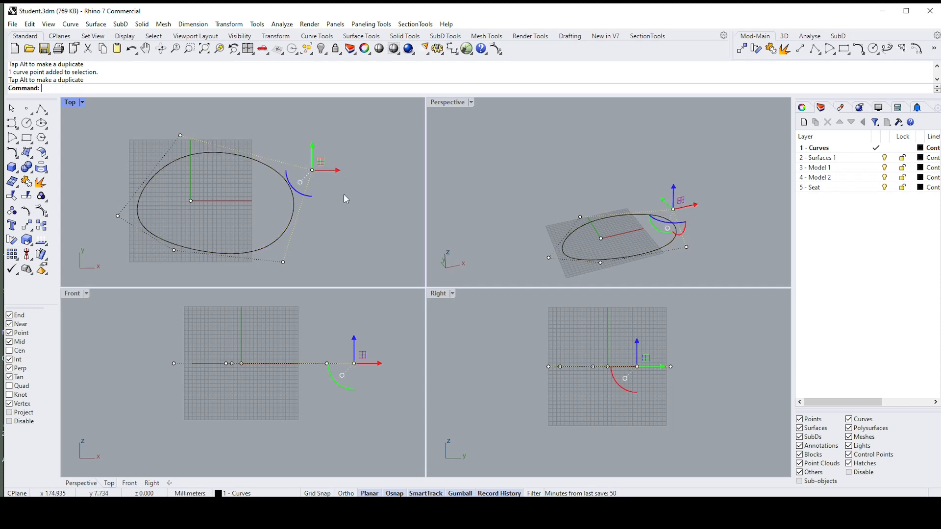
Step: Turn on the closed curve's edit points and move the upper-left one down and slightly toward positive X
key("Escape")
key("Escape")
left_click(284, 182)
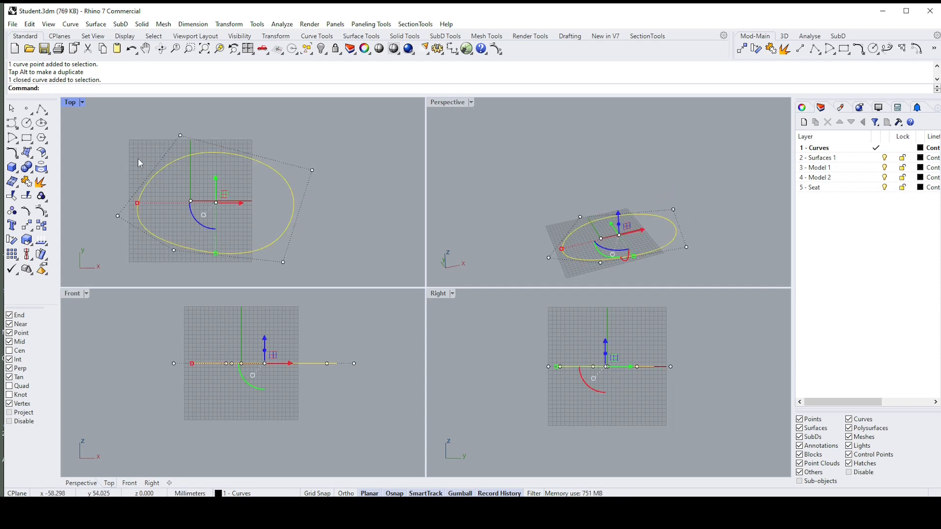
left_click(22, 215)
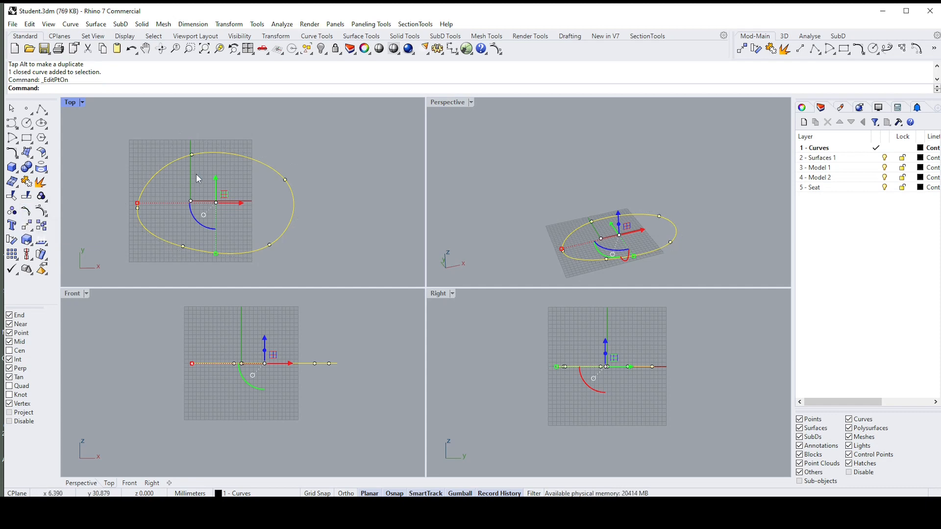
left_click_drag(184, 141, 188, 162)
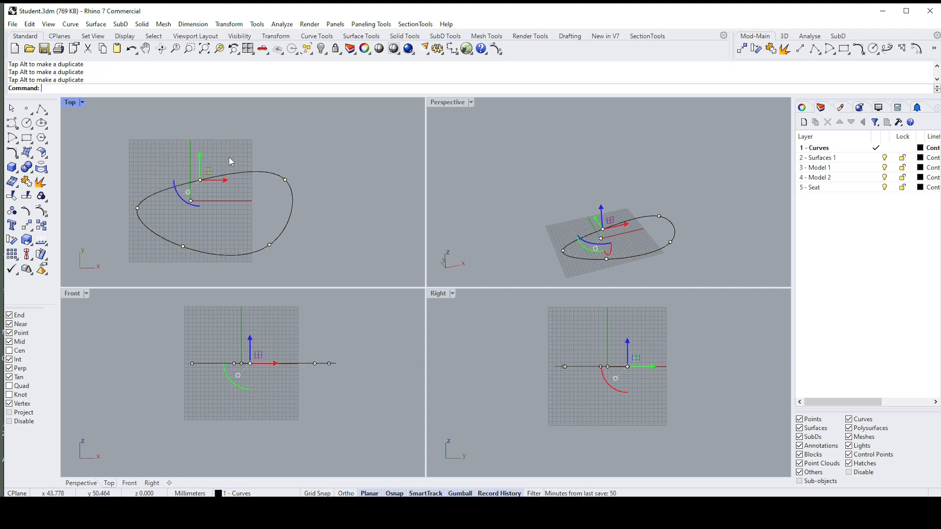
Step: Select the closed curve and turn its edit points off
left_click(228, 157)
left_click(231, 172)
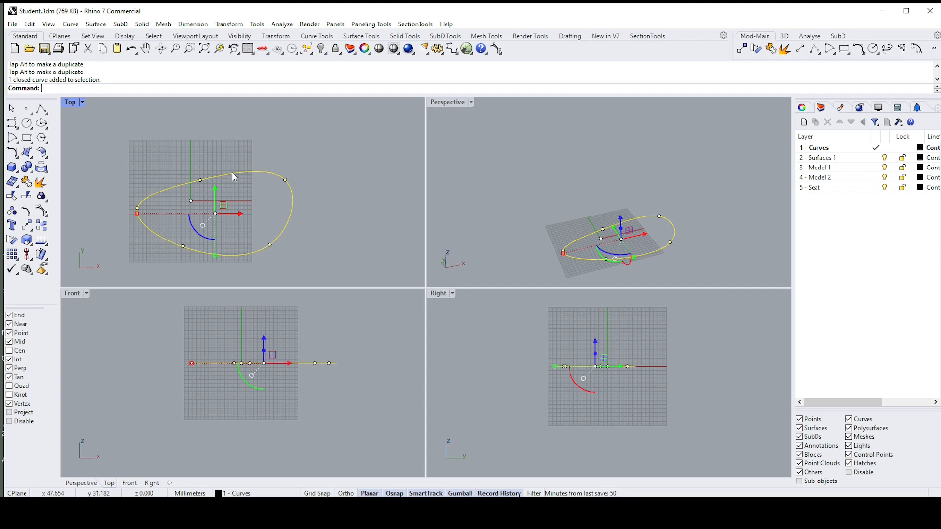
right_click(31, 214)
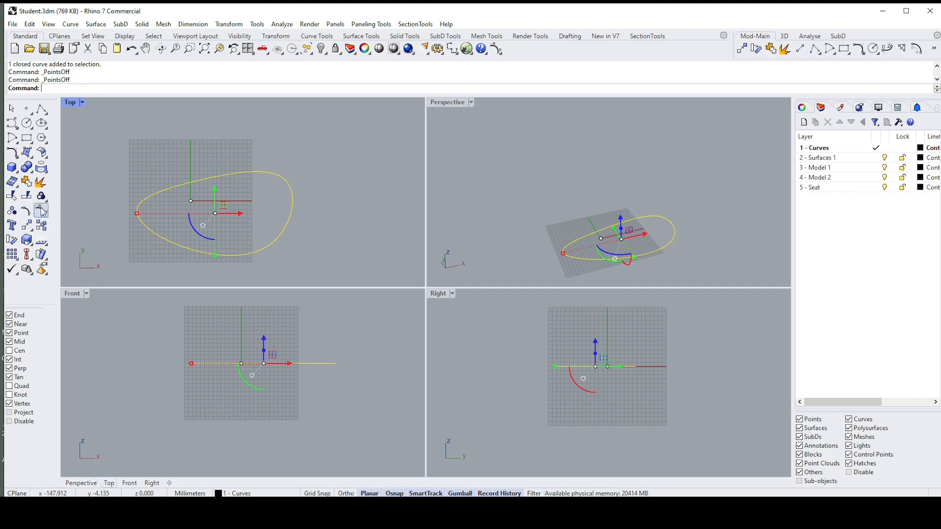
Step: Turn on the curve's control points, then move the upper-left one up and the upper-right one down along Y
left_click(43, 211)
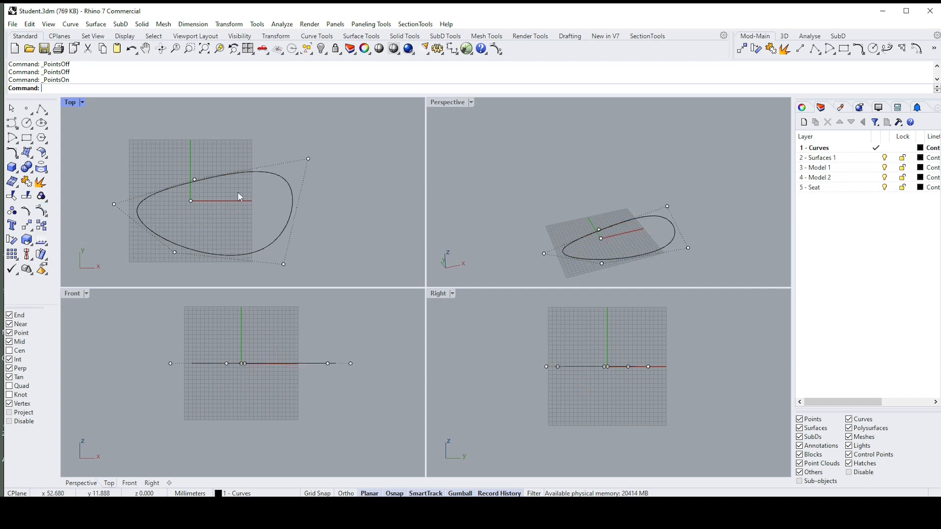
left_click(195, 179)
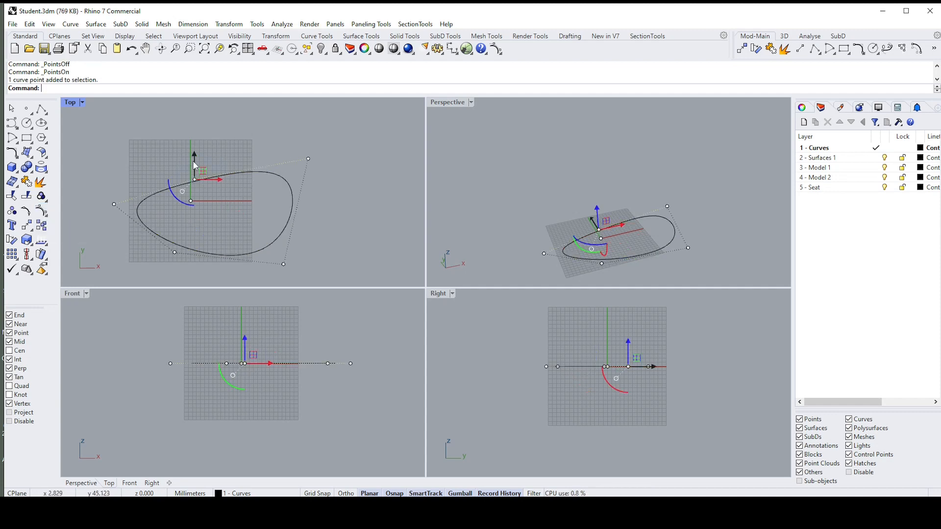
left_click_drag(195, 162, 202, 137)
left_click(275, 144)
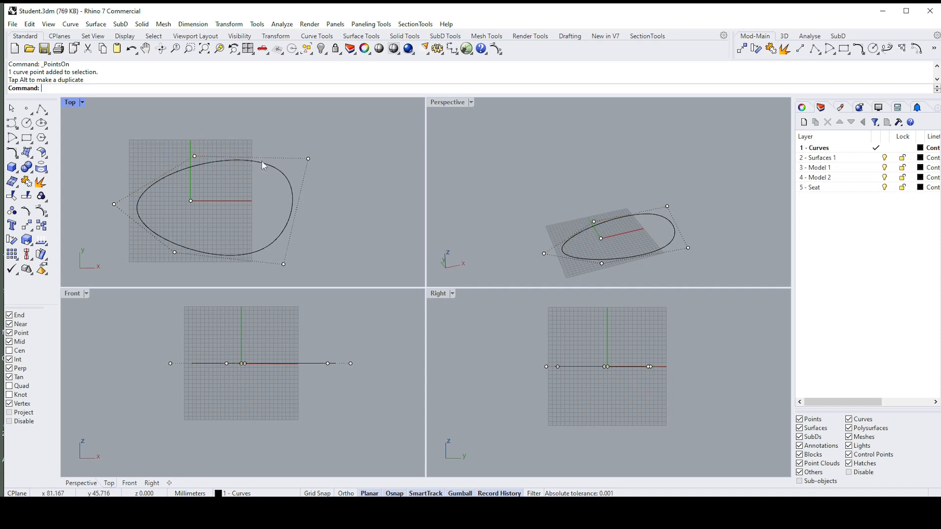
left_click(260, 163)
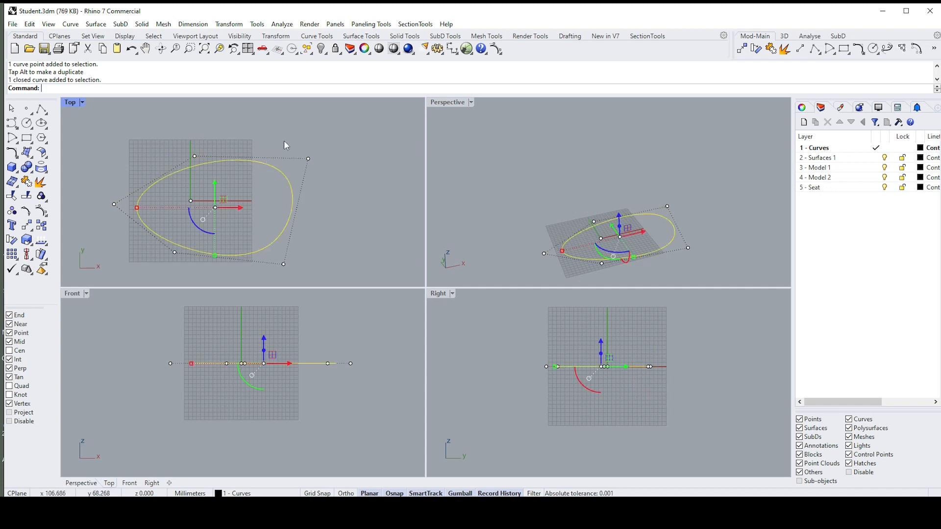
left_click_drag(283, 140, 348, 174)
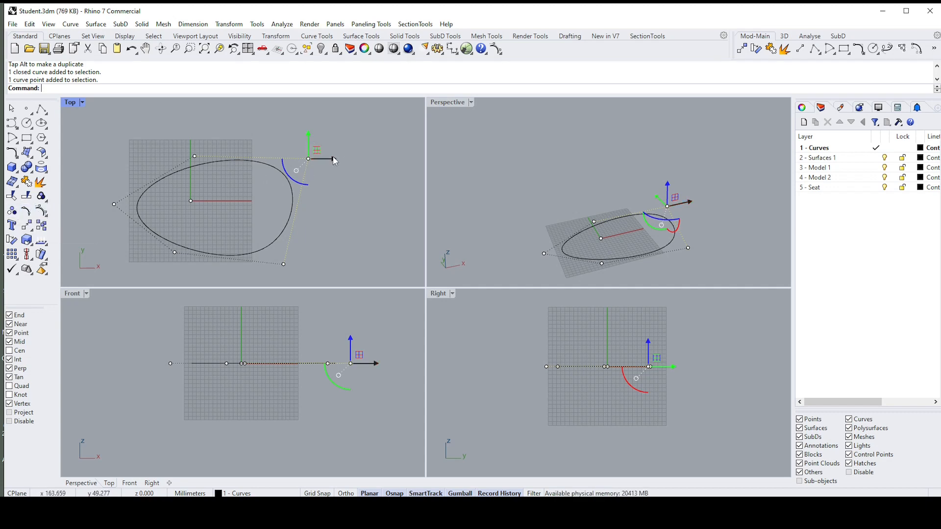
left_click_drag(308, 135, 308, 150)
Step: Select the closed curve in the Top viewport and delete it
left_click(288, 170)
left_click(274, 178)
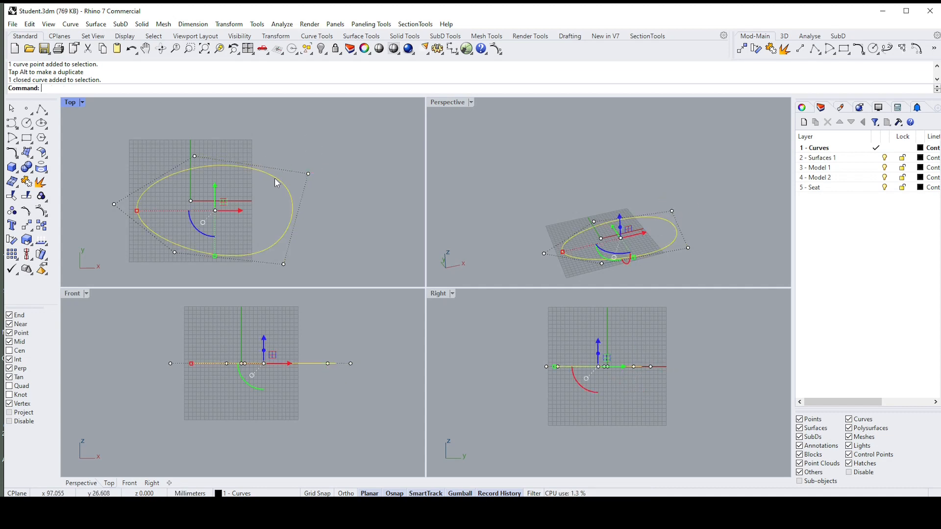
key("Delete")
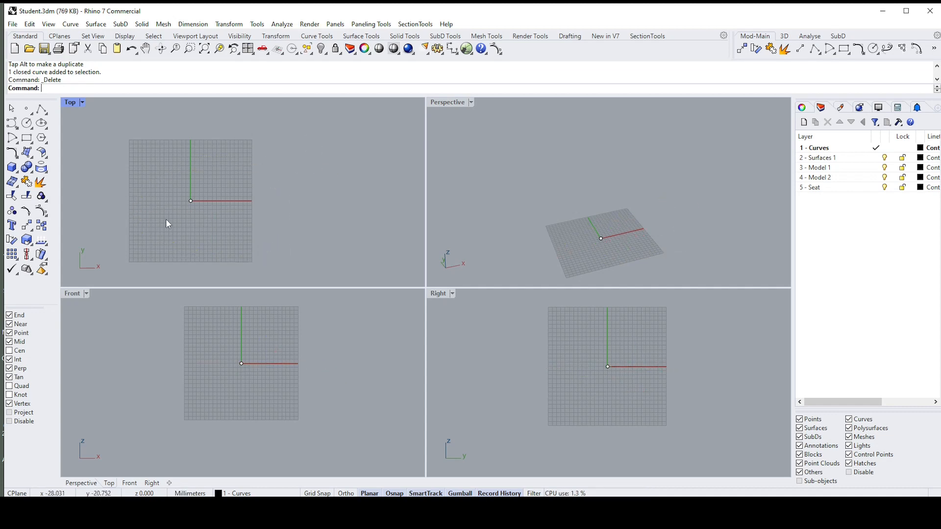
Step: Examine the Transform set, including the scale tools, as a floating toolbar over the Top viewport, and close it
left_click(31, 231)
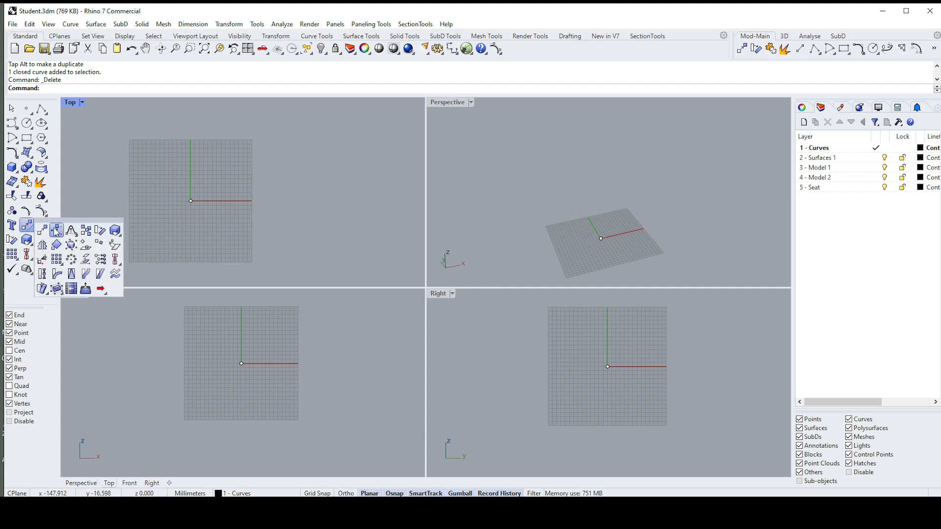
left_click_drag(62, 224, 299, 189)
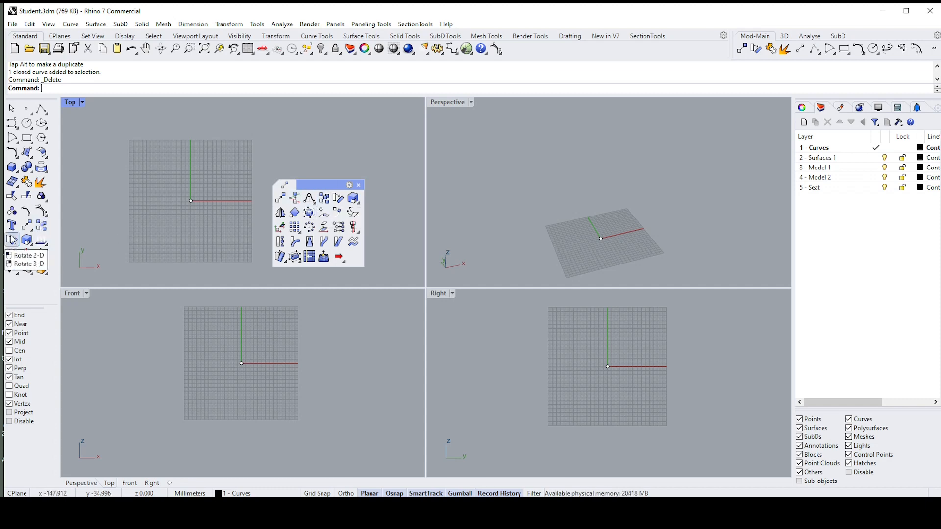
left_click(358, 203)
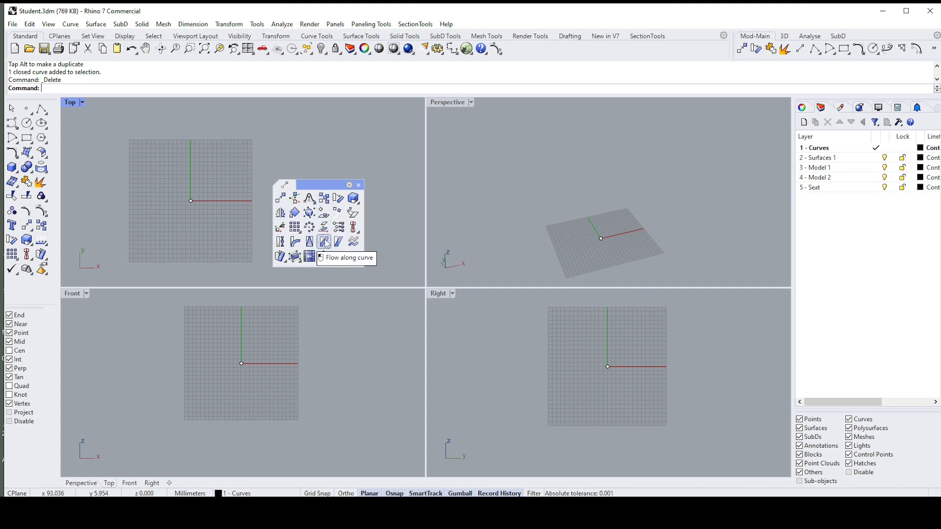
left_click(360, 185)
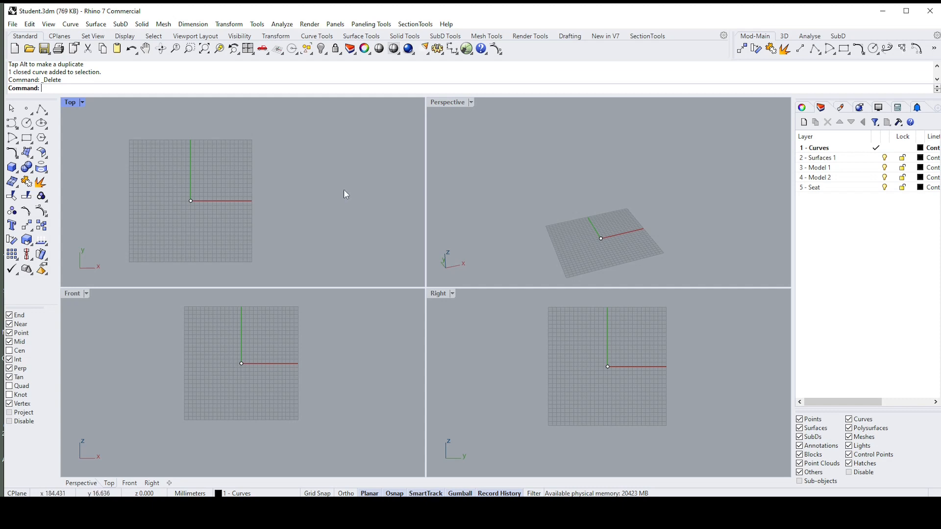
left_click(46, 244)
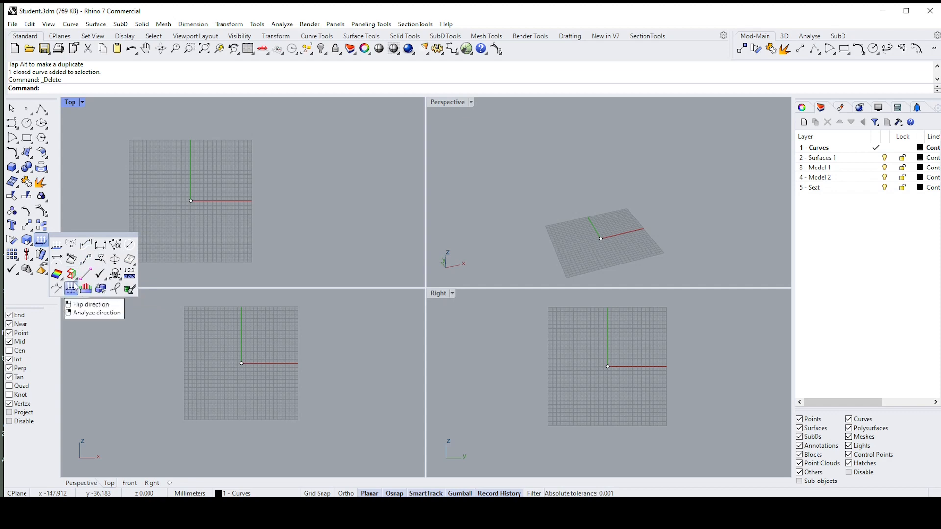
left_click(17, 273)
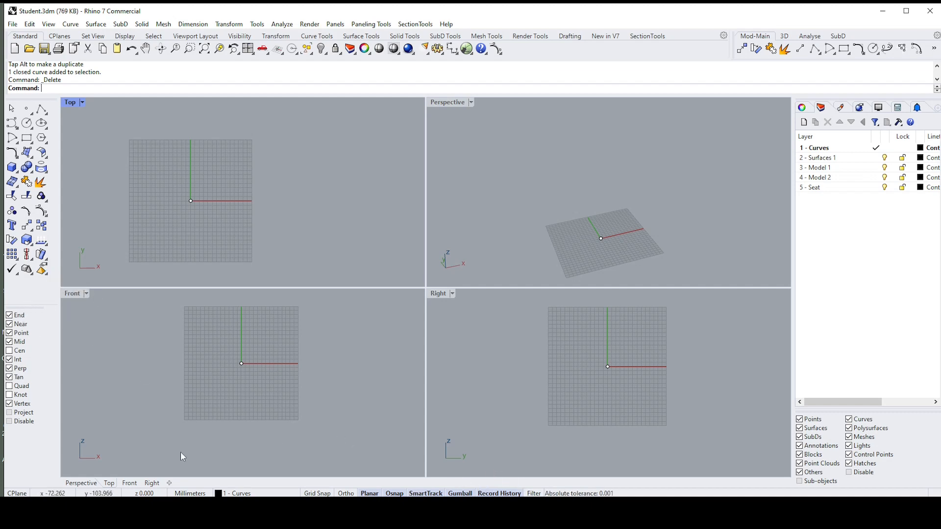
Step: Draw a polyline segment about 91 mm long from the origin along the X axis in the Top viewport
left_click(42, 108)
left_click(190, 200)
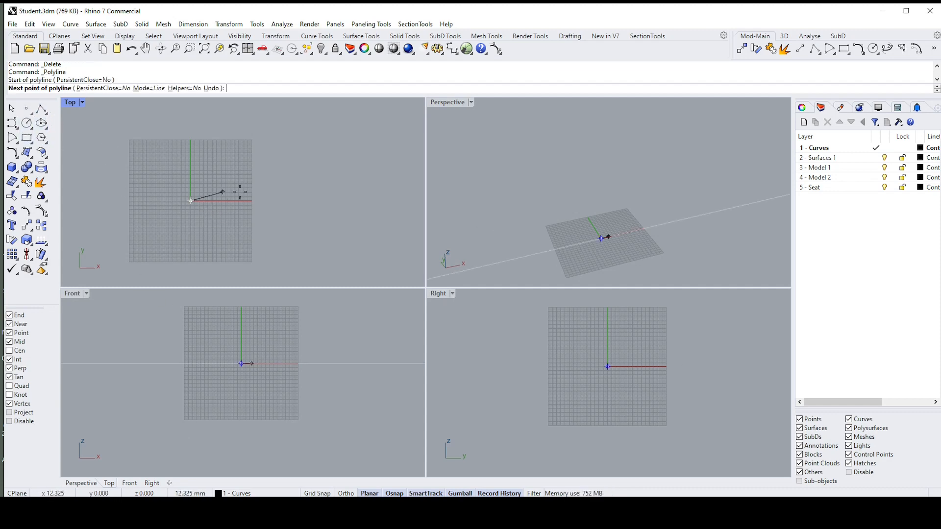
left_click(270, 201)
key("Return")
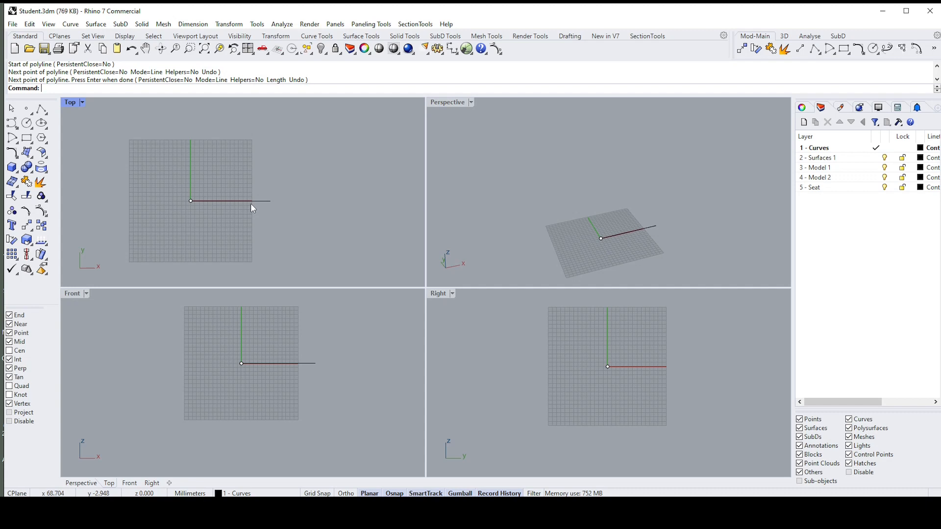
Step: Start another polyline, switch all object snaps off and on again, and leave only the Mid snap enabled
left_click(48, 110)
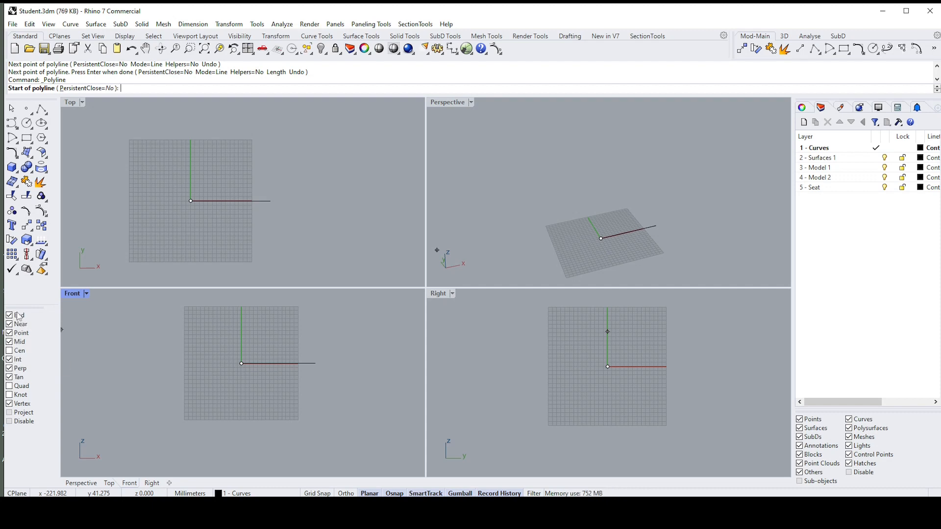
left_click(10, 422)
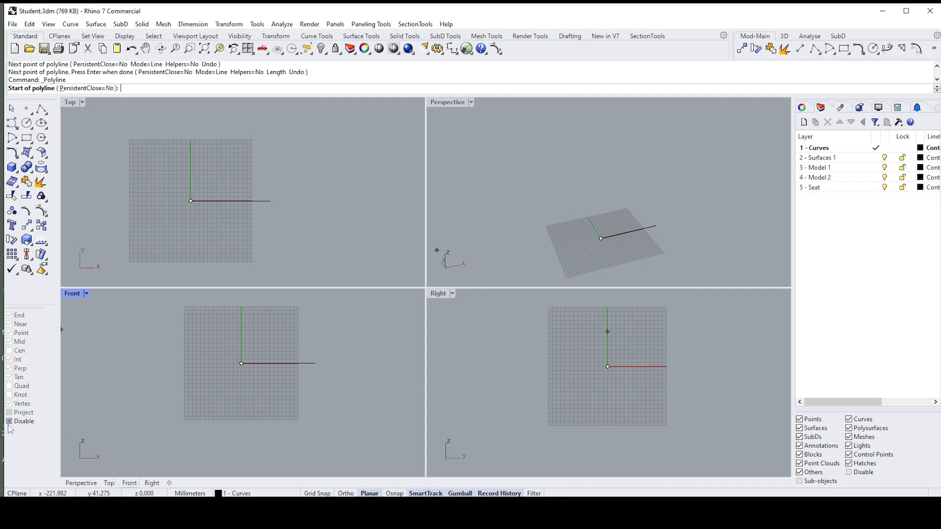
left_click(10, 422)
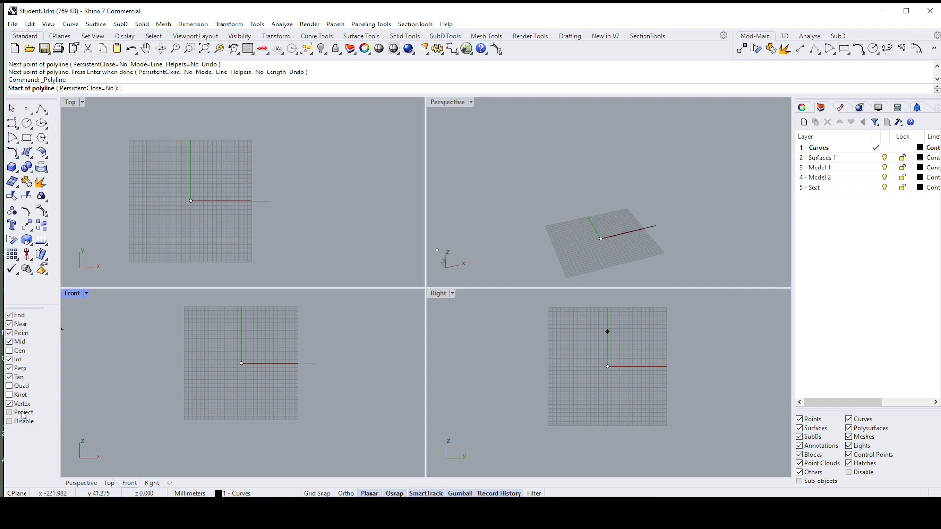
right_click(11, 346)
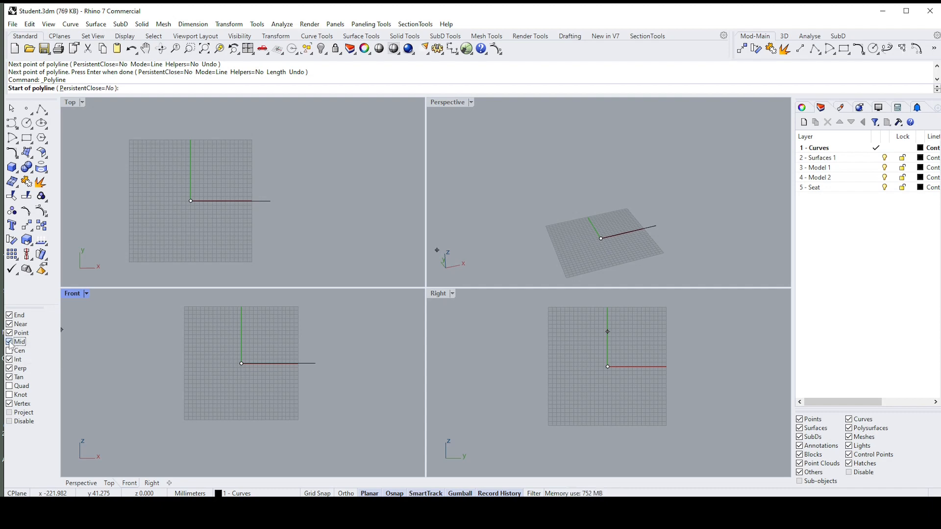
Step: Draw the polyline from the line's midpoint about 80 mm up along Y, then enable the End snap and finish at the line's outer end
left_click(230, 201)
left_click(231, 131)
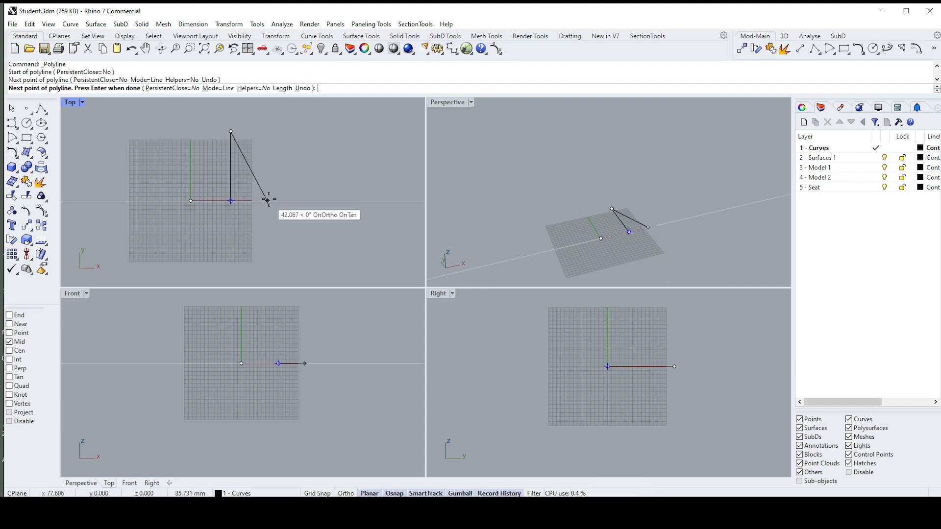
left_click(9, 316)
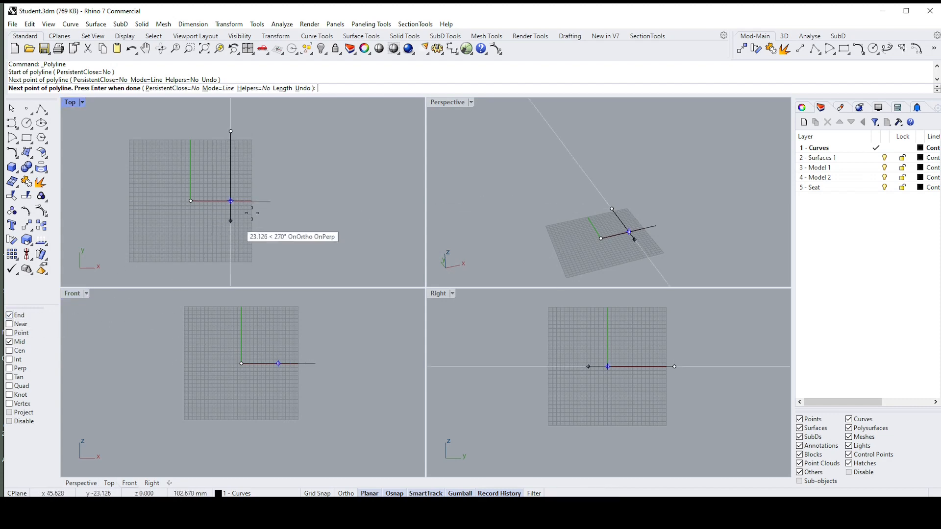
left_click(269, 201)
key("Return")
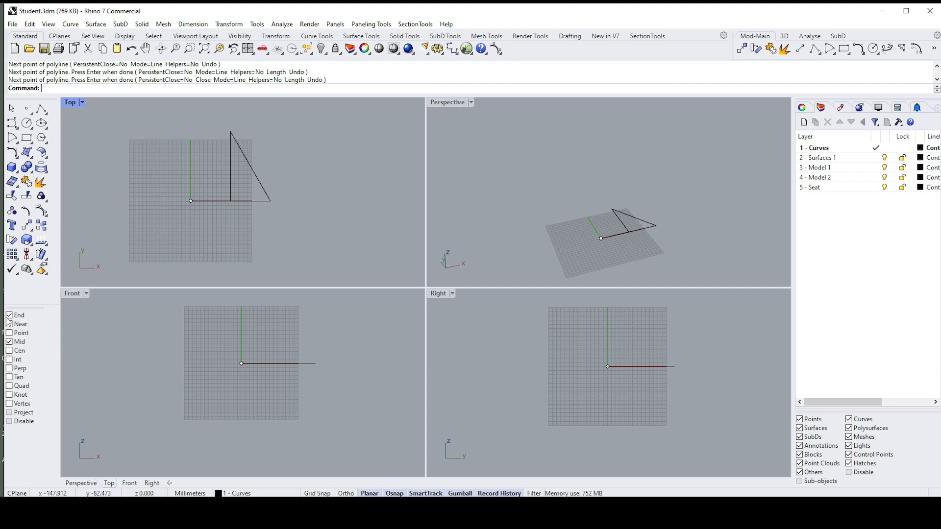
Step: Turn on all object snaps except Cen, Tan, Quad and Knot
left_click(9, 421)
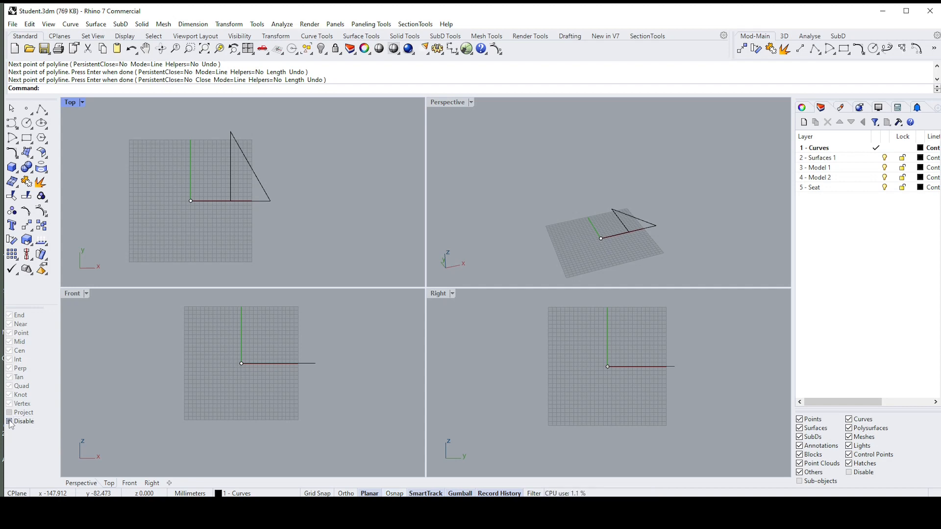
left_click(9, 422)
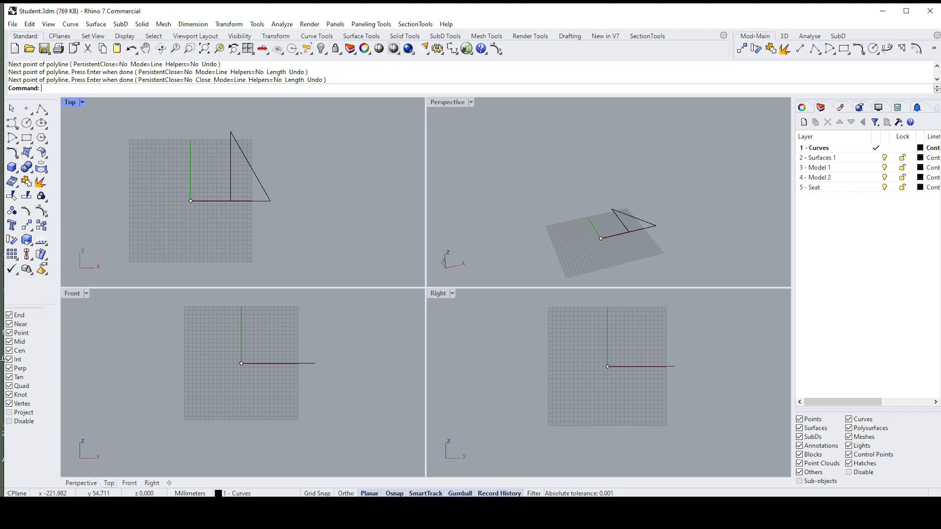
left_click(8, 394)
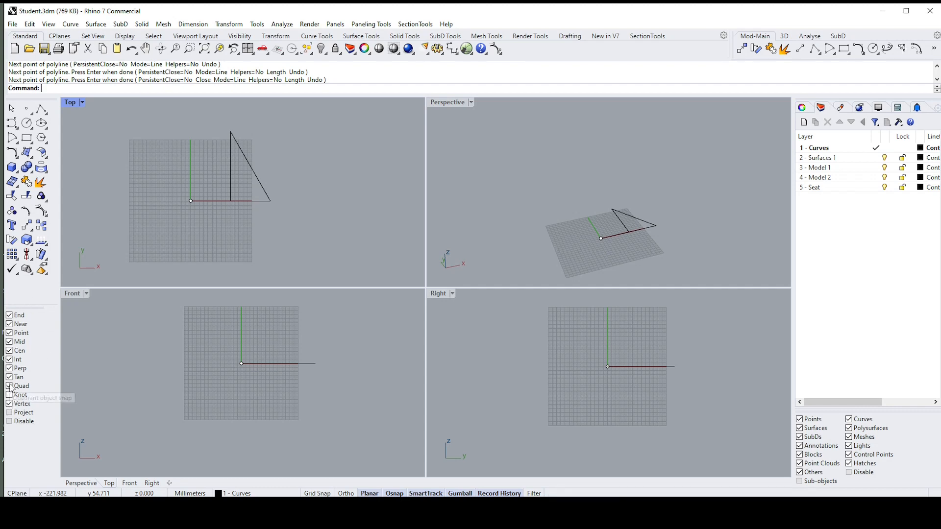
left_click(9, 386)
left_click(9, 377)
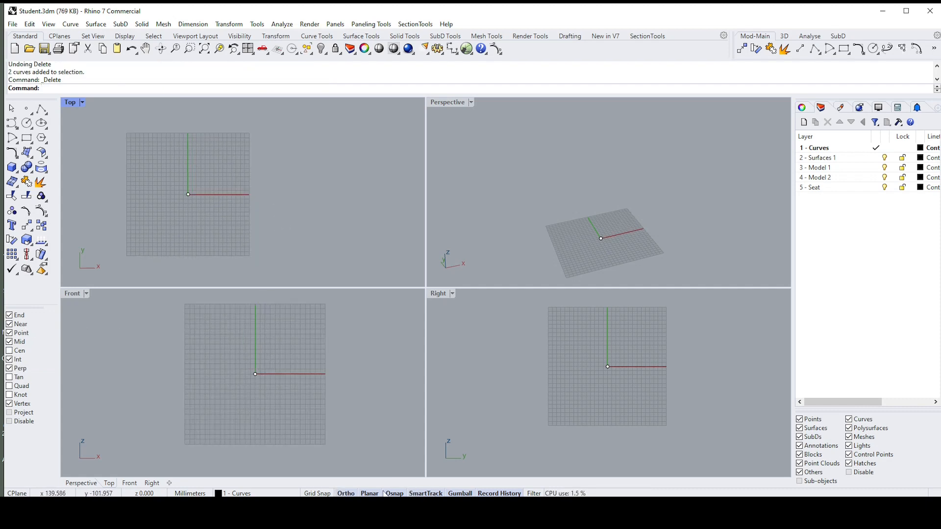
Step: Draw a closed right triangle in the Top viewport from the origin, about 79 mm along X and 74 mm up along Y
scroll(157, 185, "up", 2)
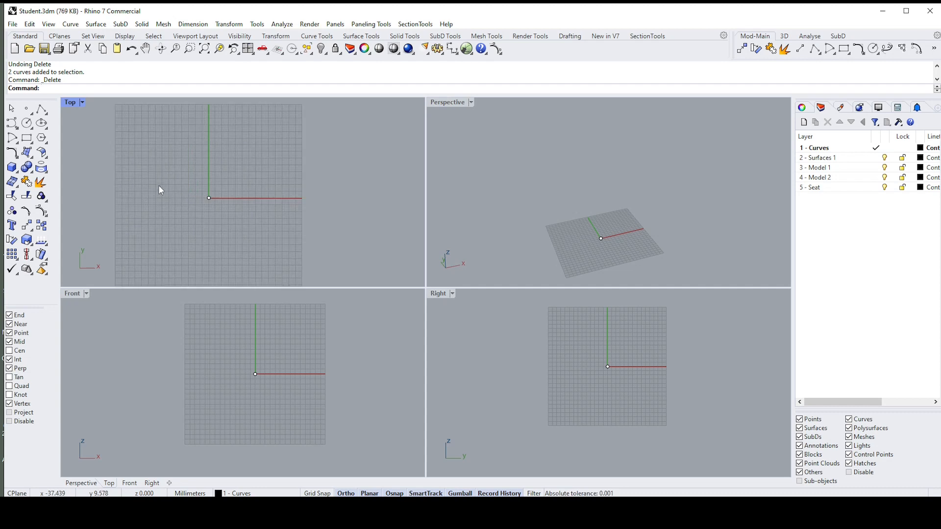
left_click(42, 109)
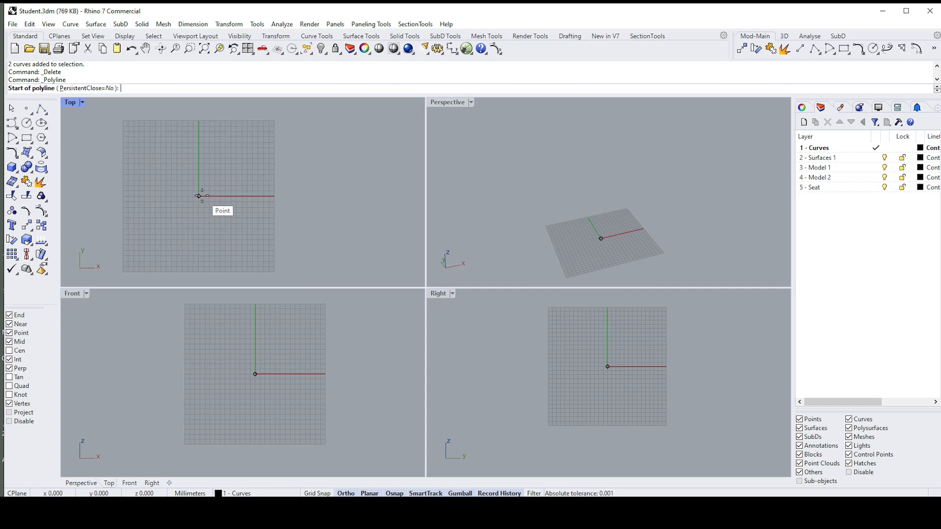
left_click(198, 196)
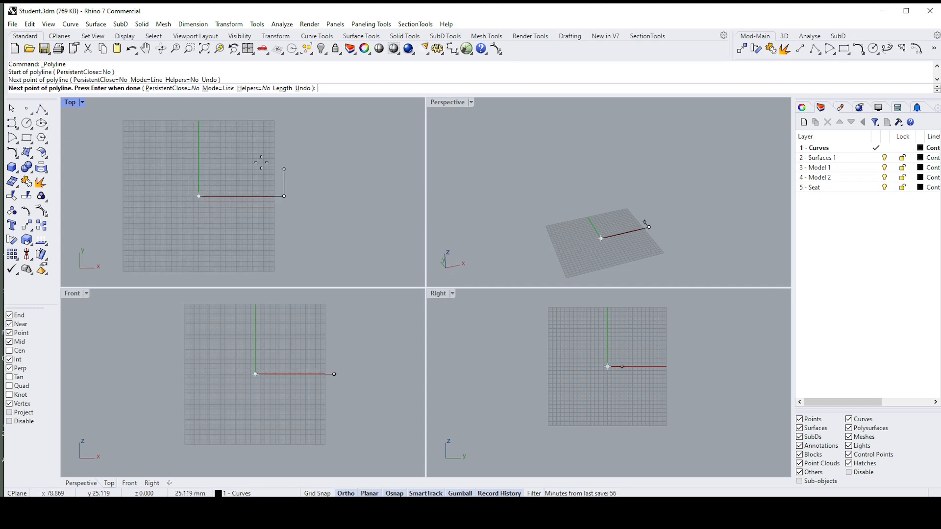
left_click(284, 195)
left_click(284, 116)
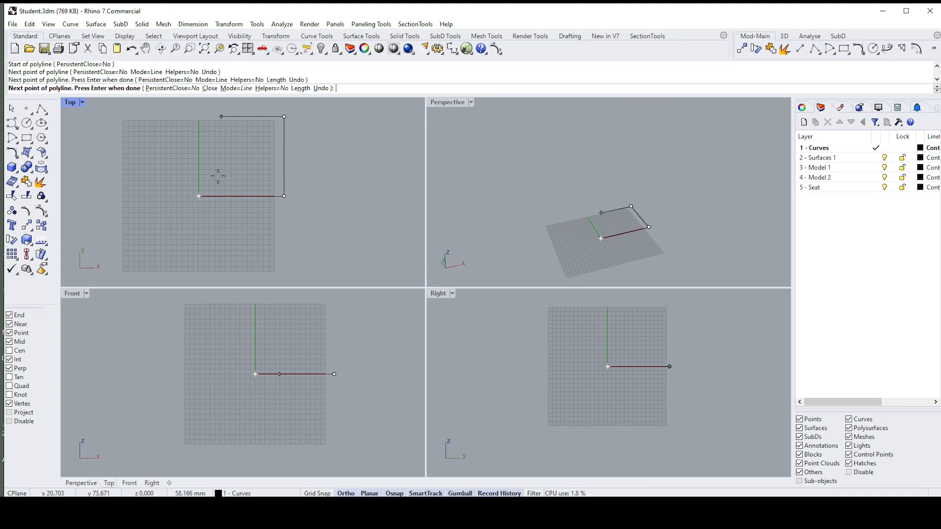
left_click(199, 196)
key("Return")
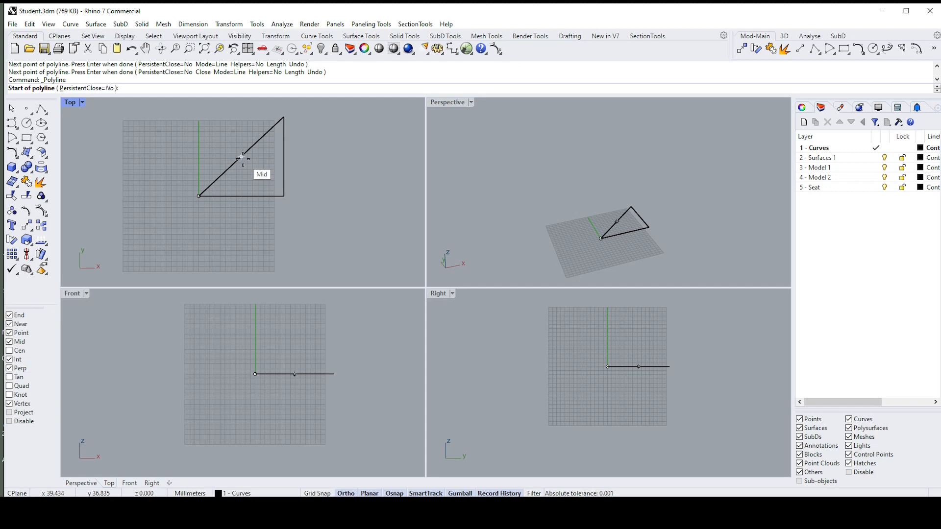
Step: Draw a line from the midpoint of the triangle's sloping side to its right-angle corner
left_click(241, 157)
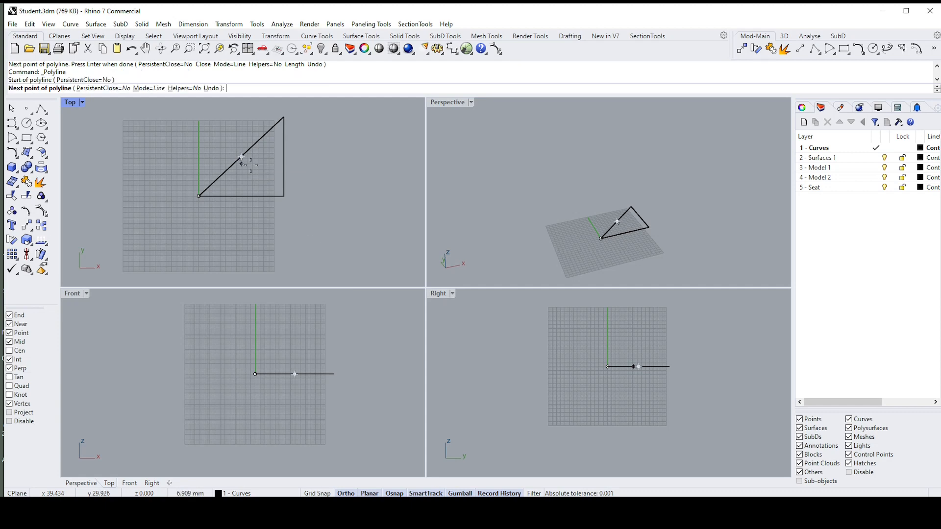
left_click(285, 196)
key("Return")
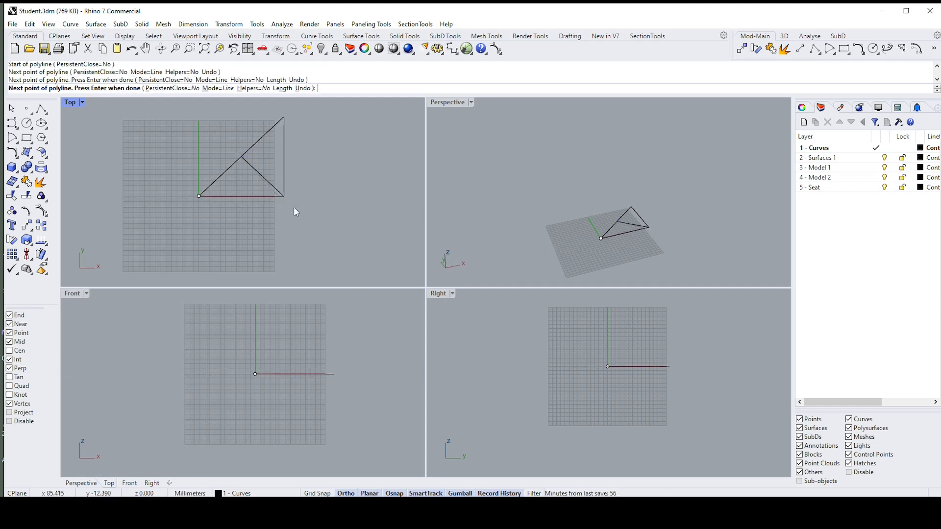
Step: Select the triangle and its inner line in the Top viewport and delete both
scroll(286, 199, "down", 2)
scroll(290, 214, "up", 1)
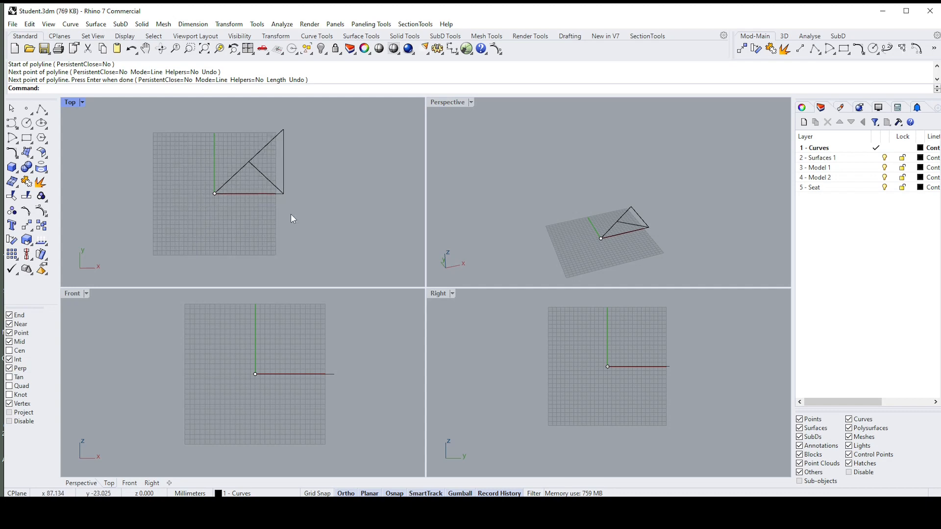
scroll(300, 199, "up", 1)
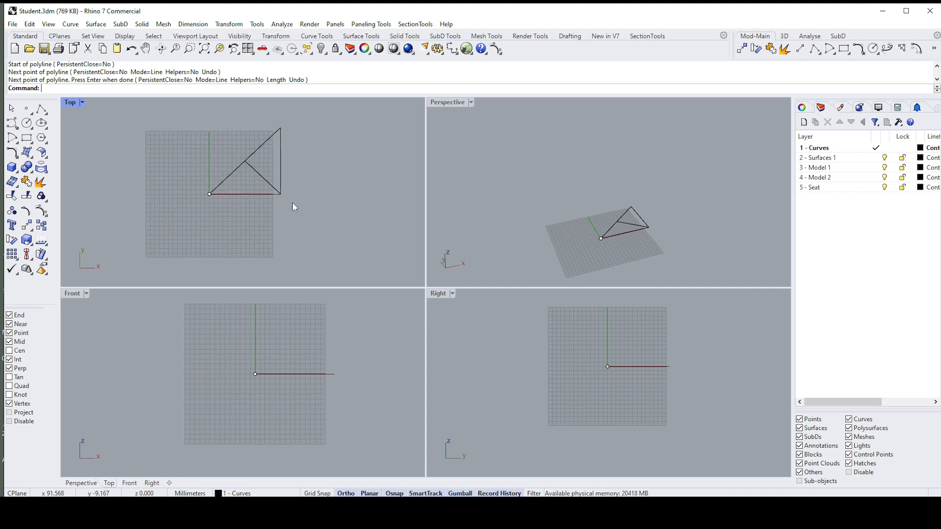
left_click_drag(305, 231, 239, 130)
key("Delete")
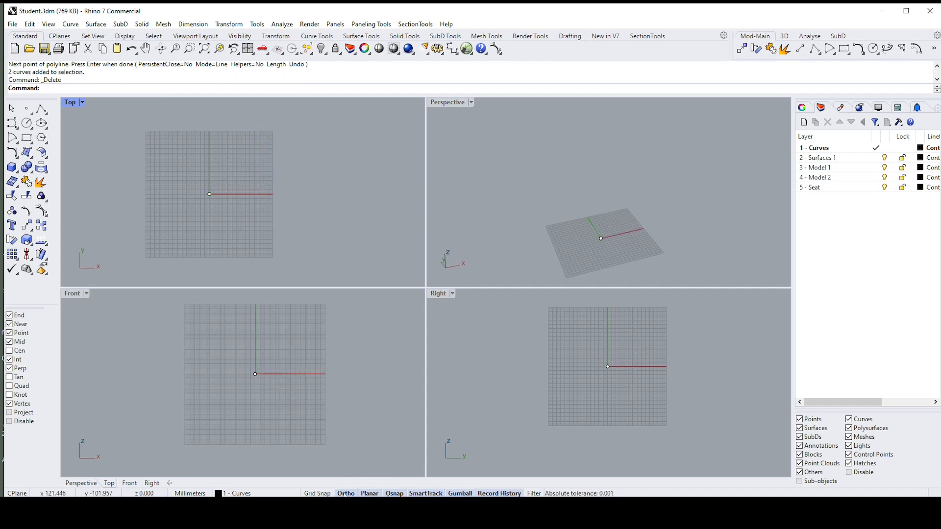
Step: Turn off the Ortho modelling aid
left_click(346, 493)
scroll(265, 150, "up", 2)
scroll(235, 171, "down", 2)
right_click_drag(106, 169, 129, 169)
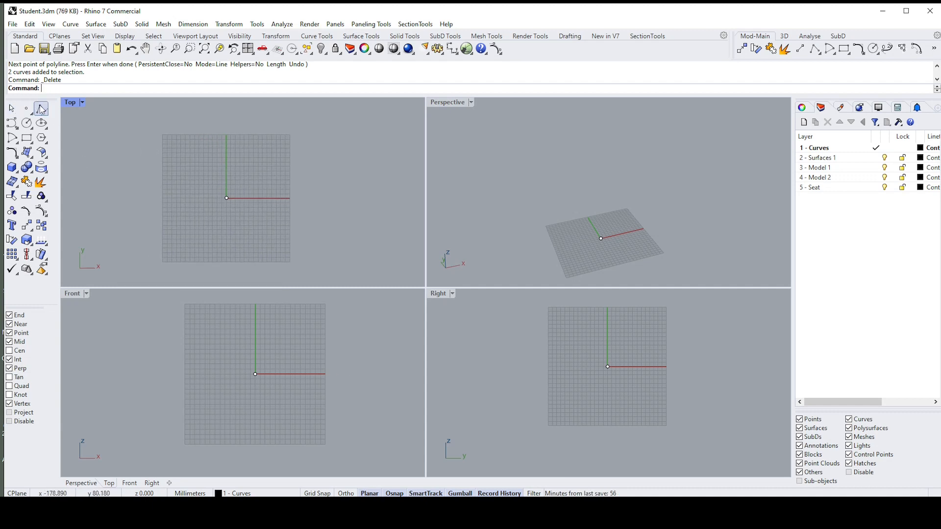
Step: Start a polyline at the origin in the Top viewport, going about 85 mm along X, 77 mm up along Y and back to the Y axis
left_click(42, 109)
left_click(226, 198)
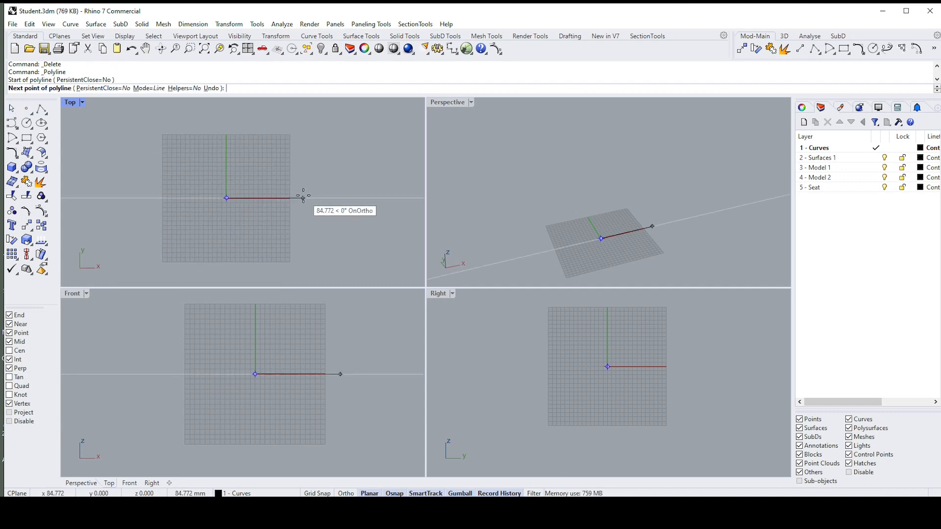
left_click(303, 198)
left_click(303, 128, "shift")
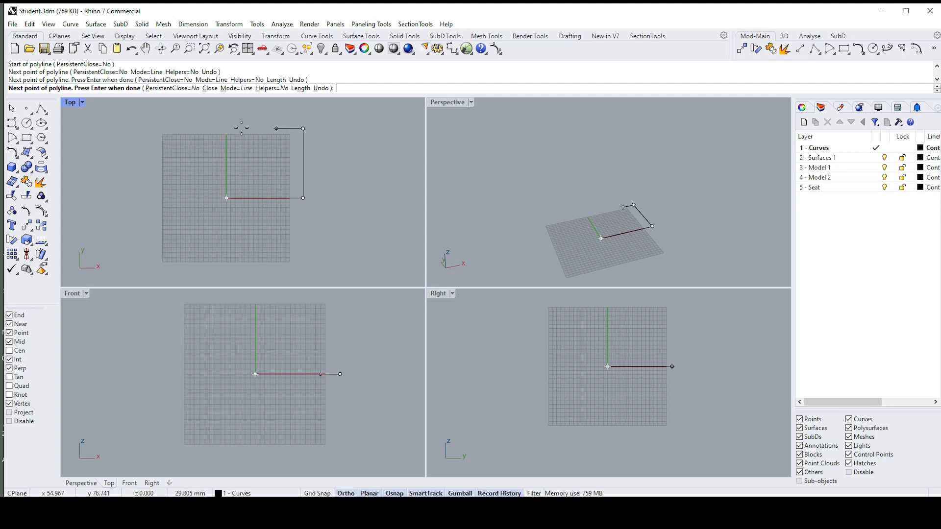
left_click(226, 128)
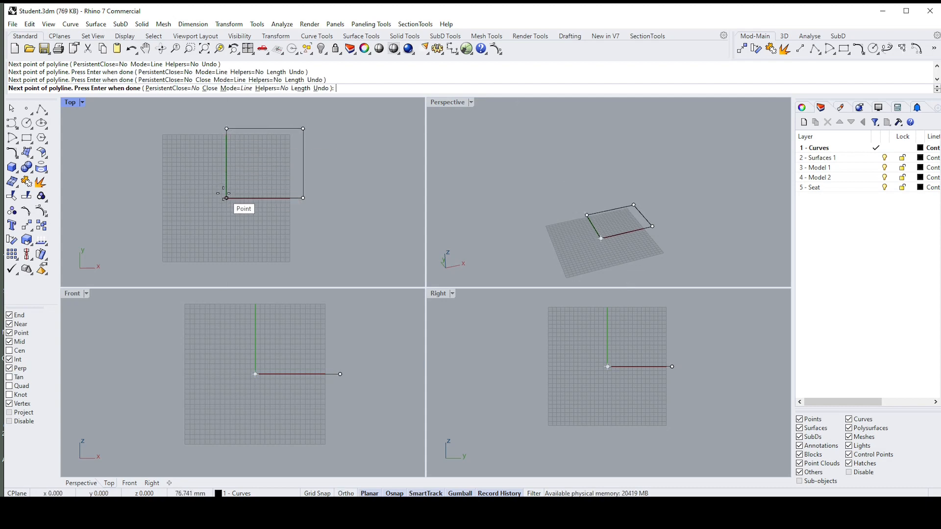
Step: Continue the polyline in the Front viewport with a segment about 55 mm long downward, then finish at the outer end of its first segment
scroll(269, 398, "down", 4)
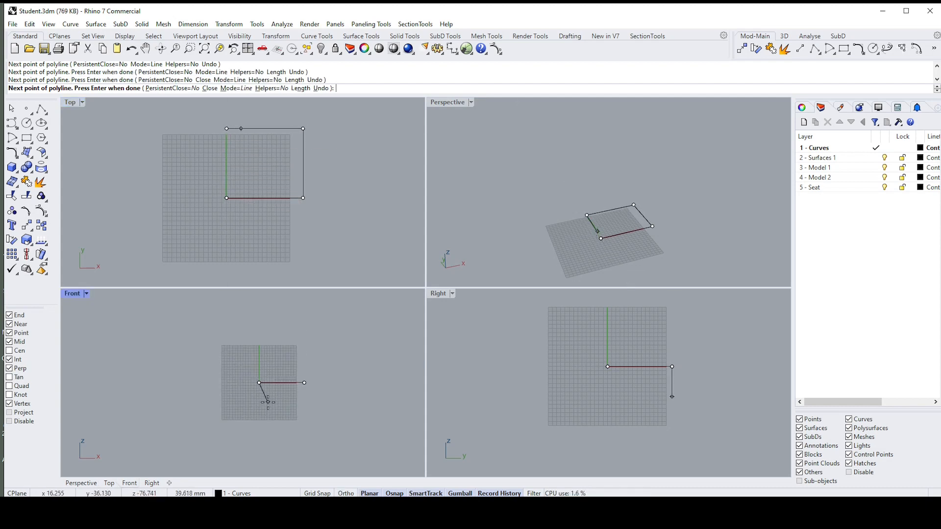
scroll(268, 402, "up", 3)
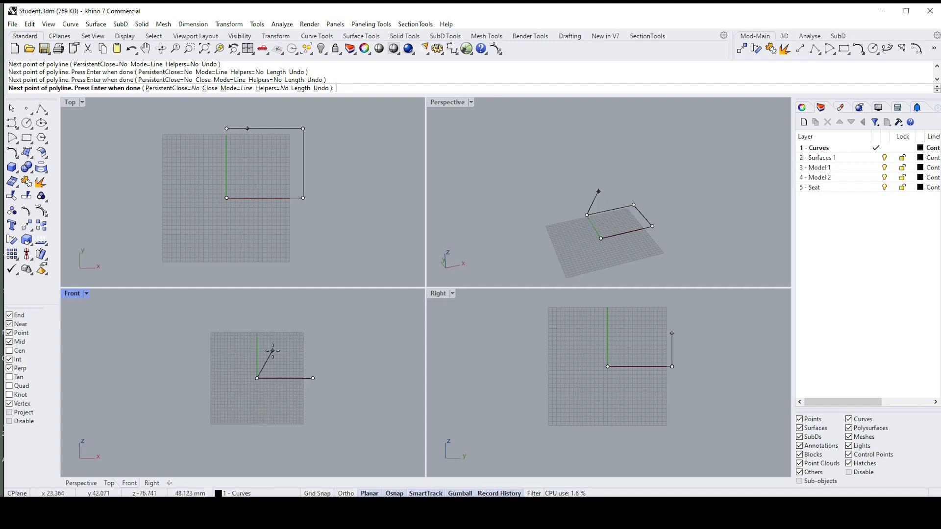
left_click(272, 392)
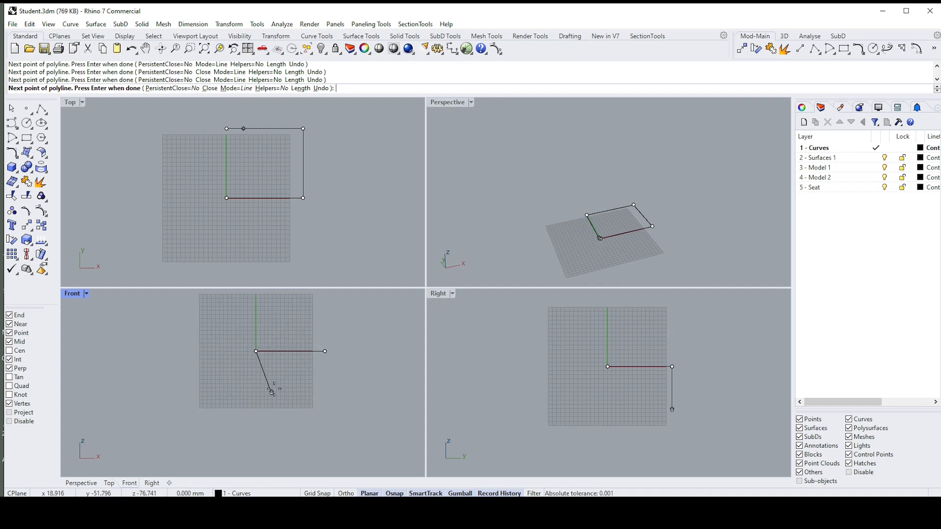
left_click(323, 351)
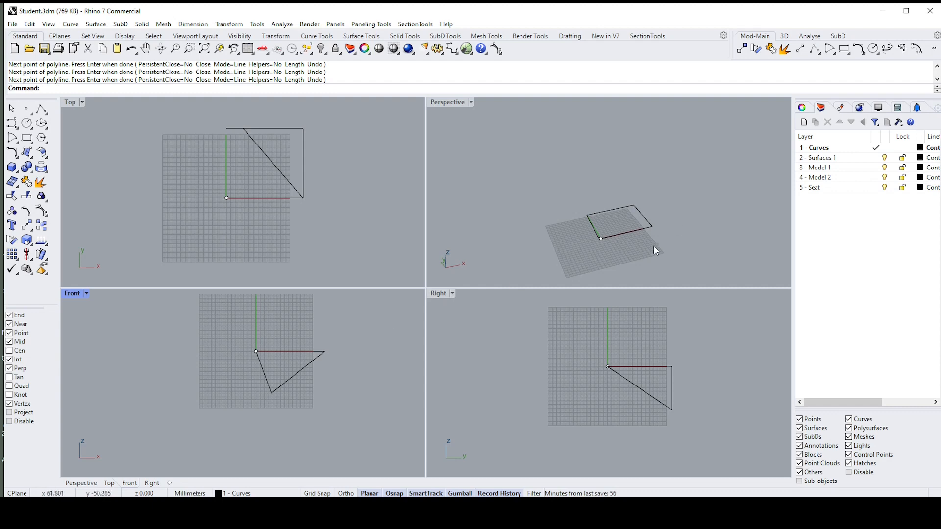
Step: Inspect the non-planar polyline in the Perspective viewport, then select it and delete it
right_click_drag(654, 246, 603, 186)
left_click(634, 178)
key("Delete")
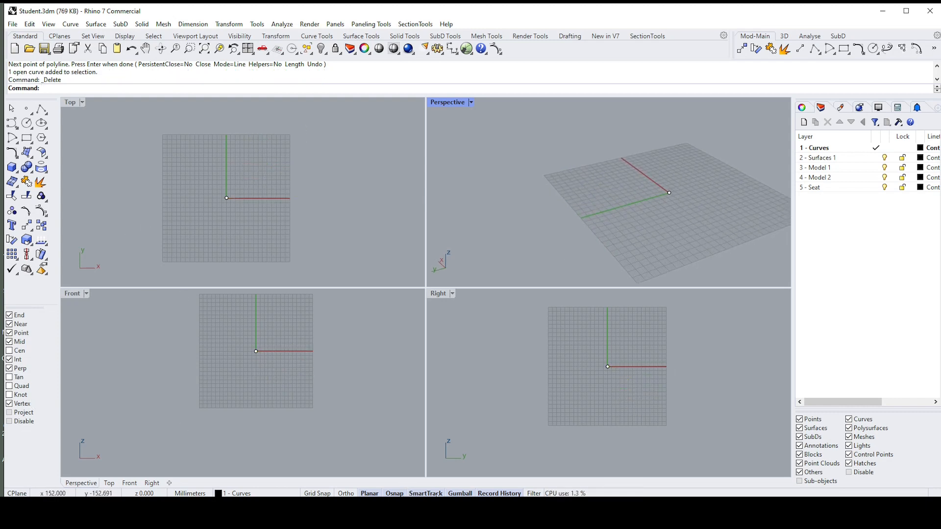
Step: Switch object snapping off and back on
left_click(393, 493)
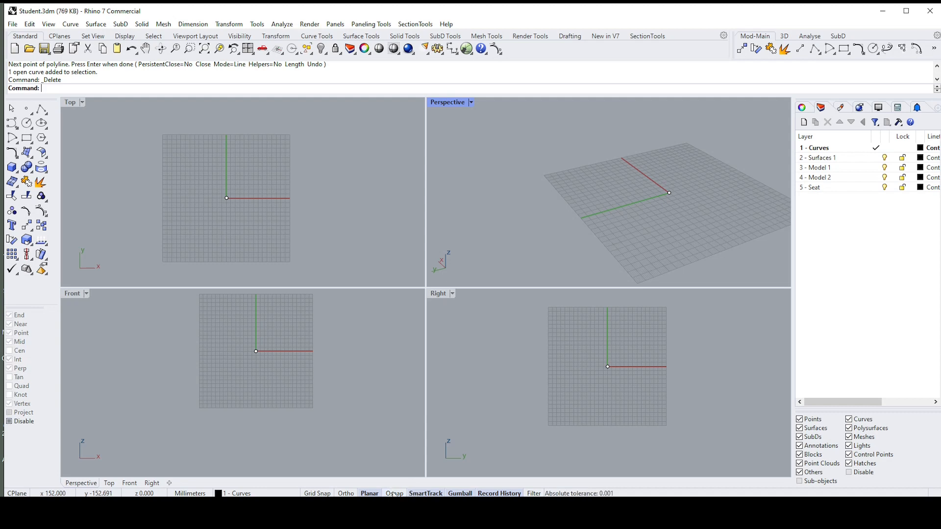
left_click(393, 494)
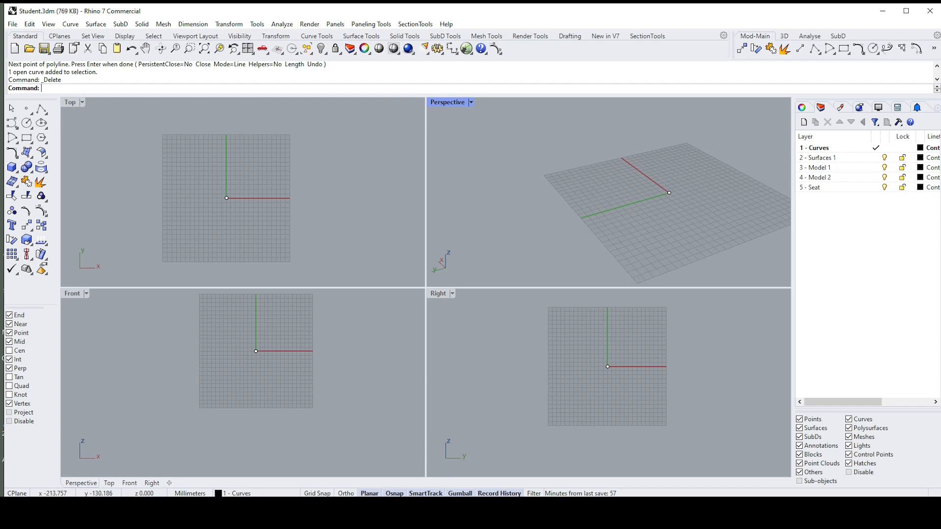
Step: Turn SmartTrack off and draw a line about 80 mm long from the origin along the X axis in the Top viewport
left_click(426, 494)
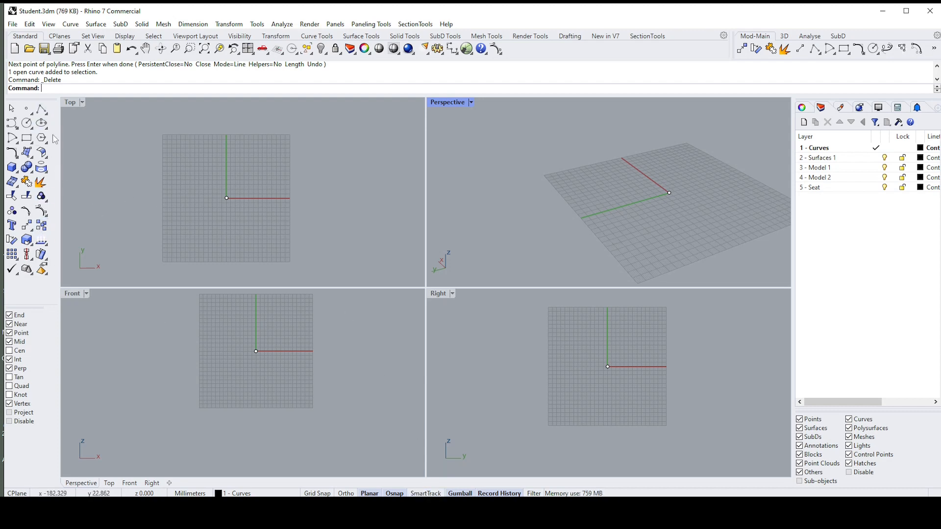
left_click(45, 116)
left_click(64, 113)
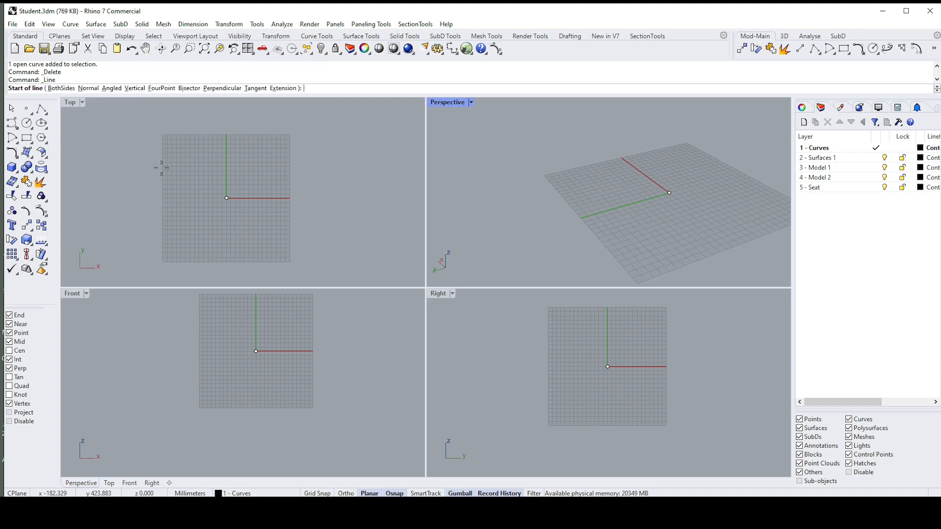
left_click(227, 198)
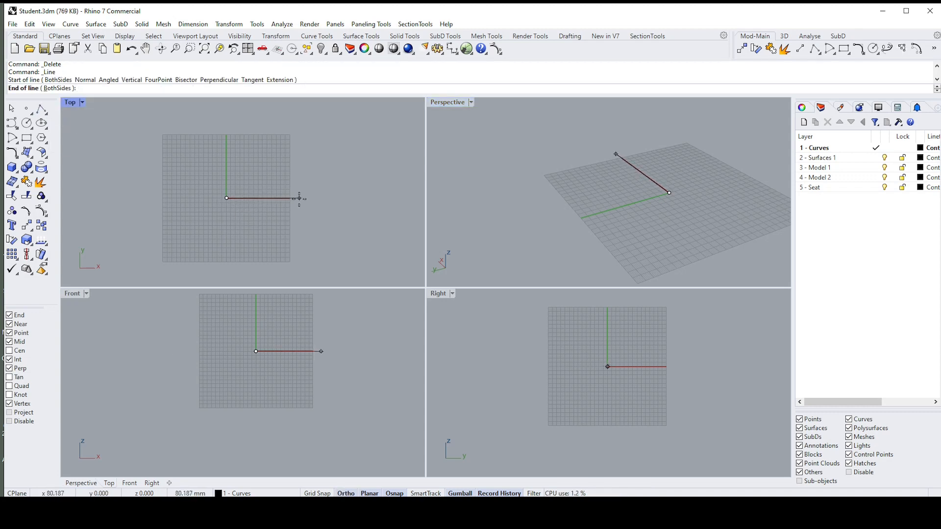
left_click(299, 198, "shift")
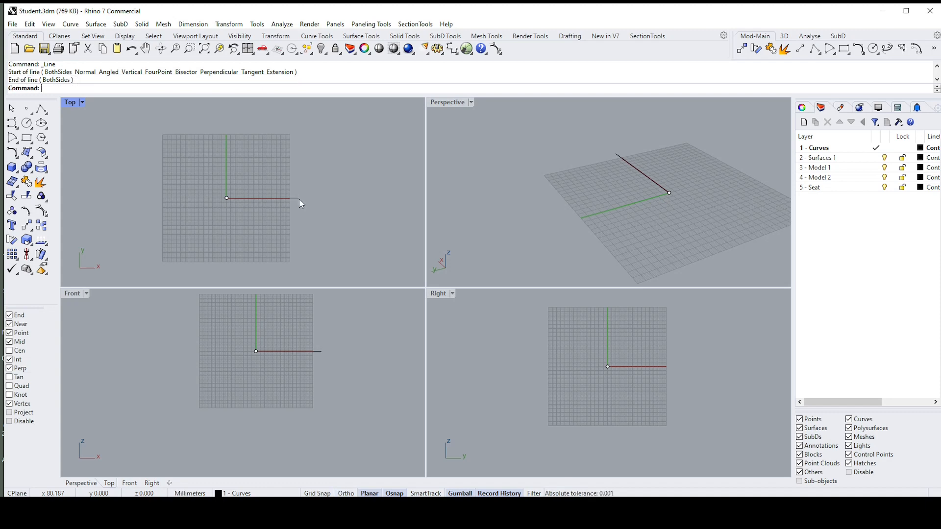
Step: Draw a second line over the first, from the origin to its outer endpoint, with Ortho held on
left_click(45, 114)
left_click(53, 117)
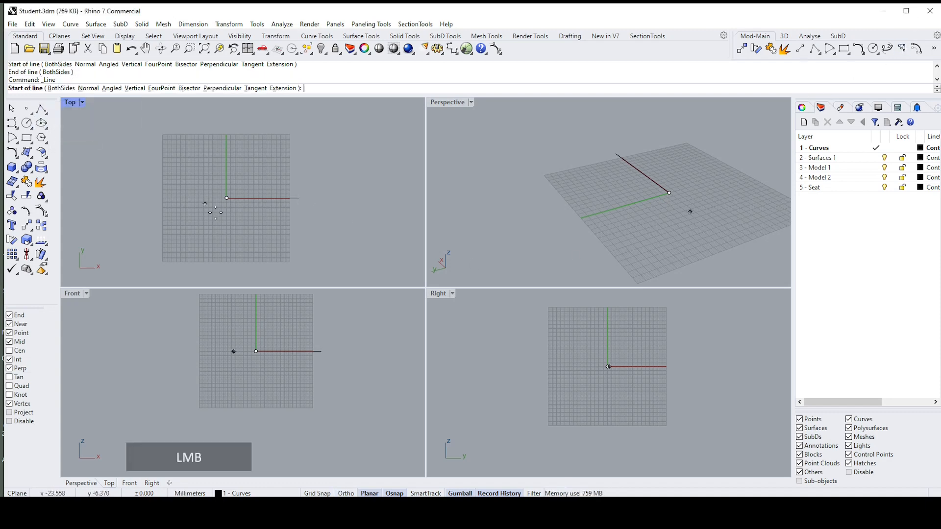
left_click(226, 198)
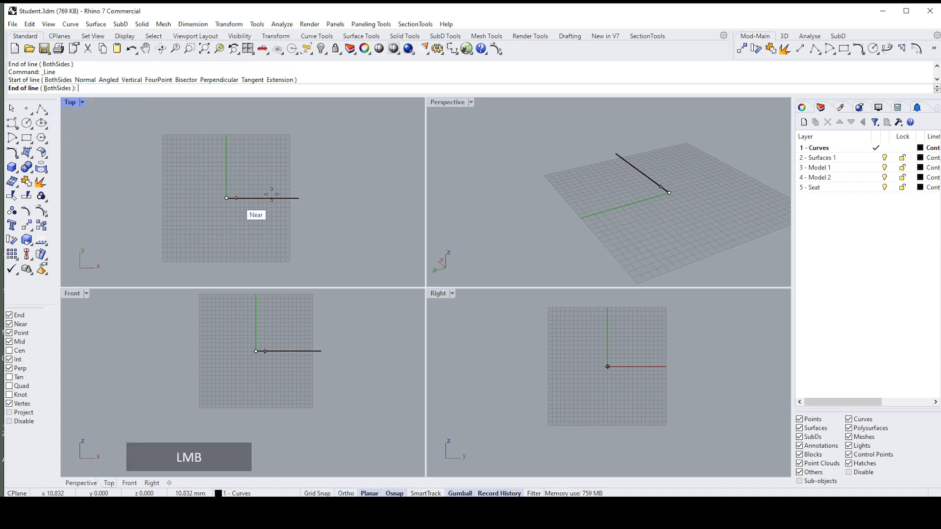
left_click(298, 198, "shift")
right_click(249, 174)
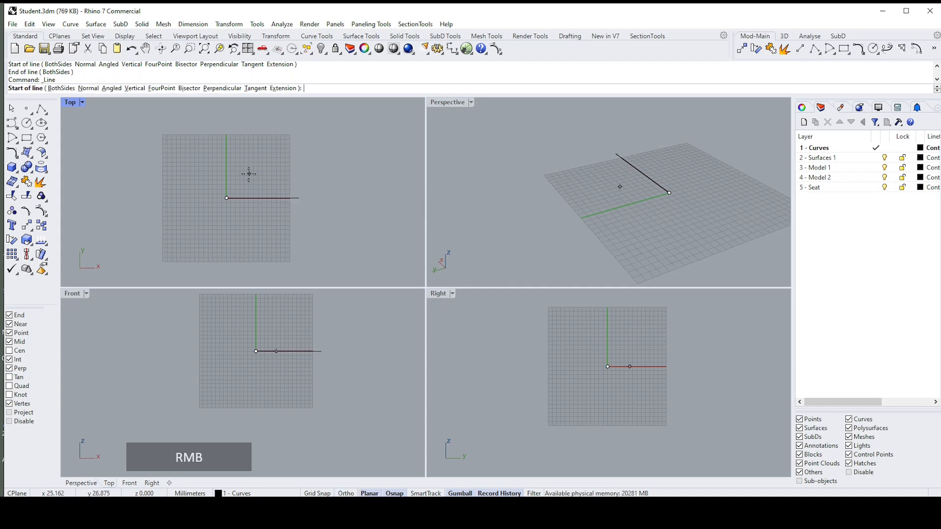
left_click(226, 198)
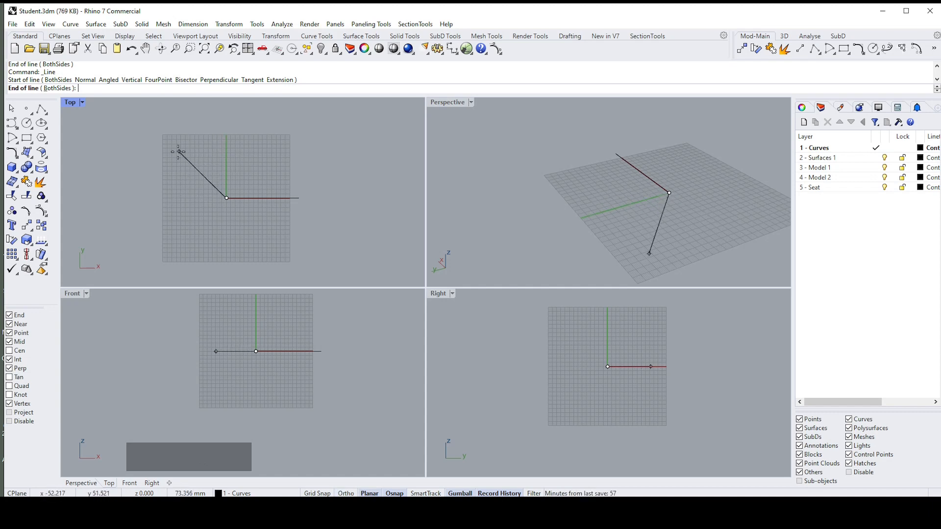
key("shift")
key("Escape")
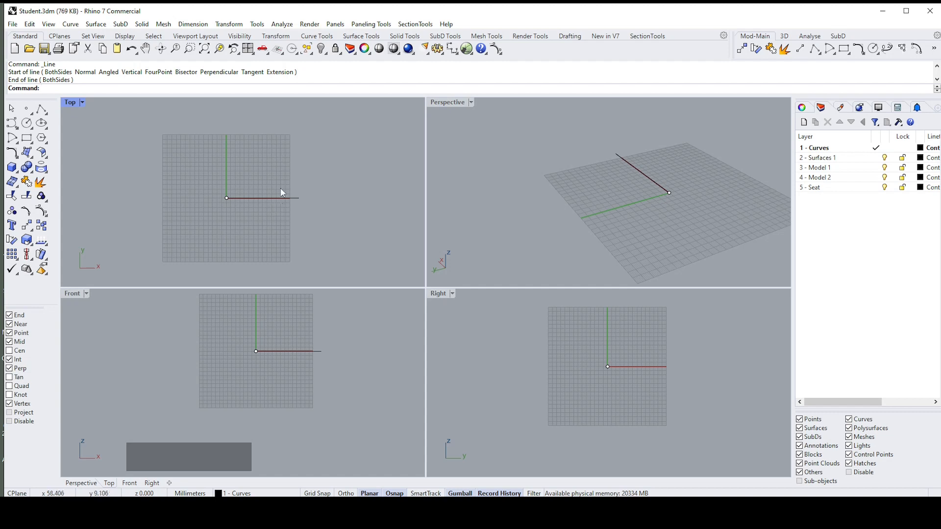
Step: Turn SmartTrack on and draw a line from the X-axis line's outer end to a point on the Y axis about 68 mm above the origin
right_click(288, 169)
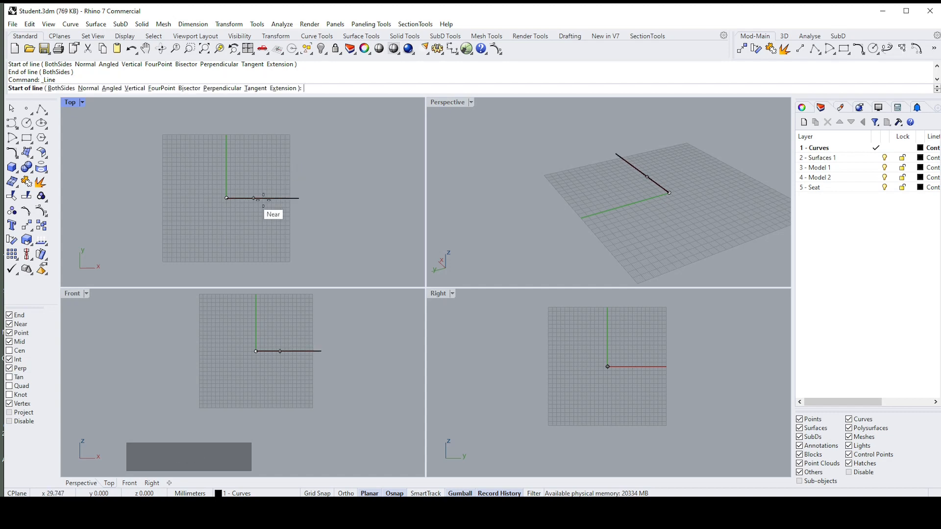
left_click(300, 199)
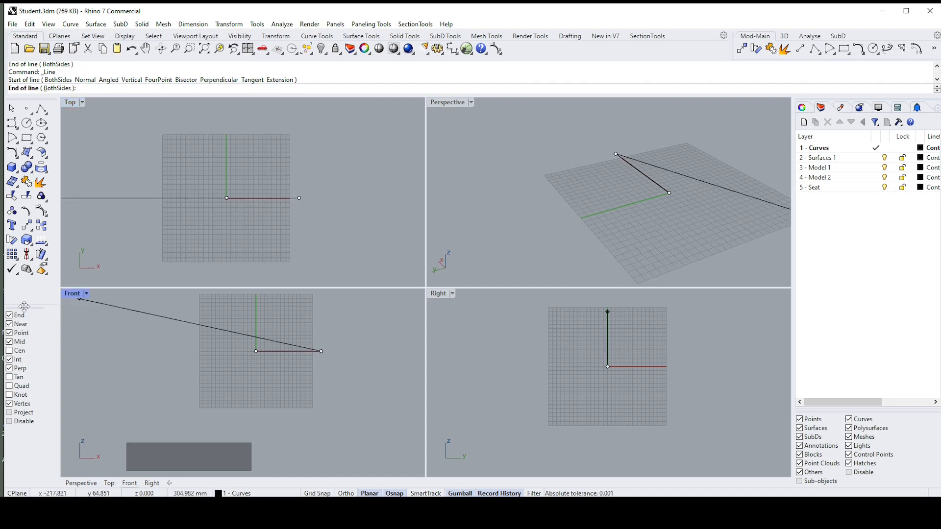
scroll(281, 202, "up", 5)
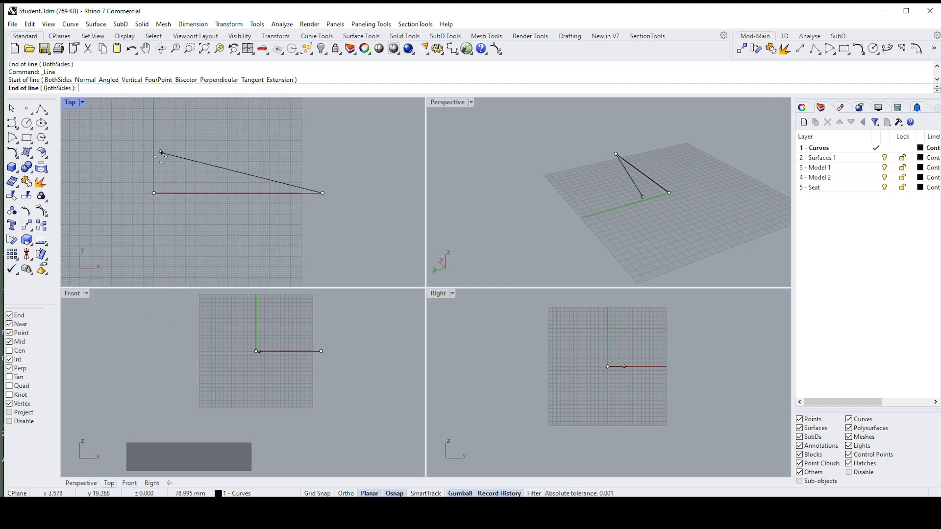
scroll(157, 174, "down", 2)
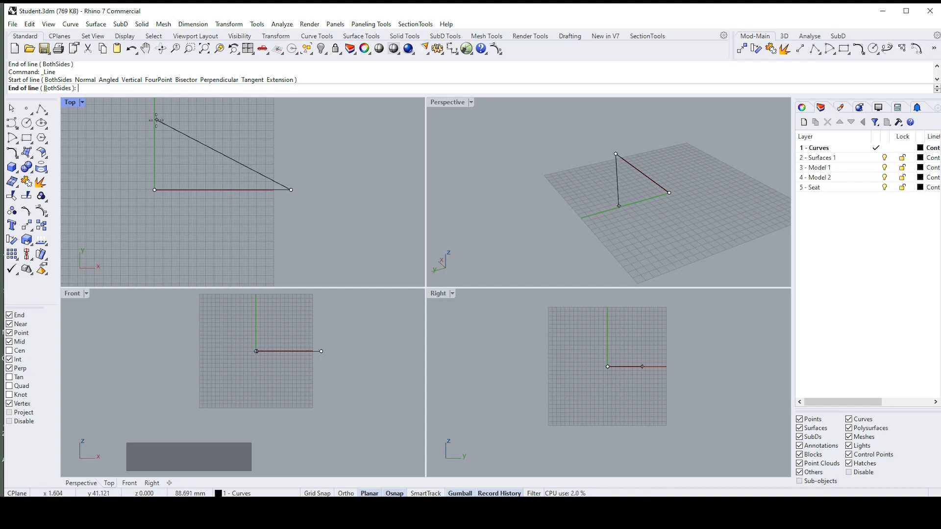
left_click(425, 493)
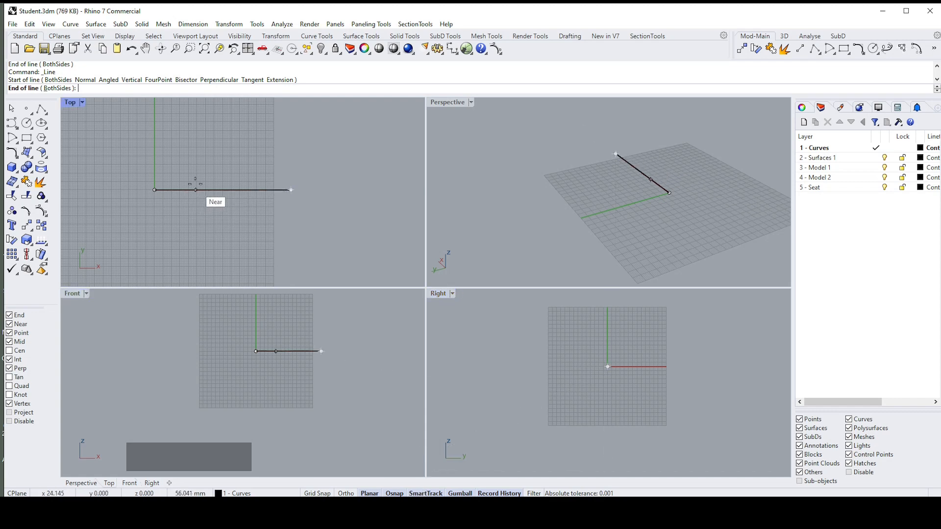
scroll(196, 177, "up", 3)
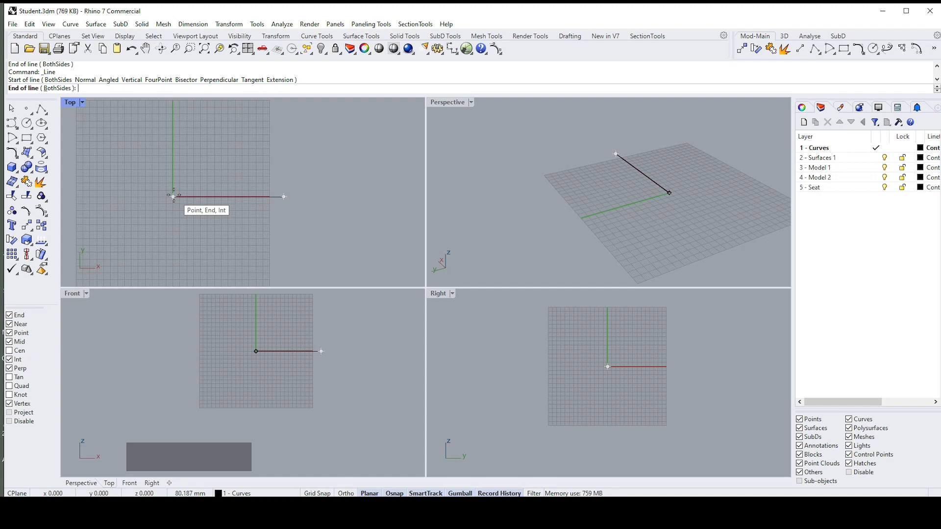
right_click_drag(176, 123, 180, 129)
left_click(176, 130)
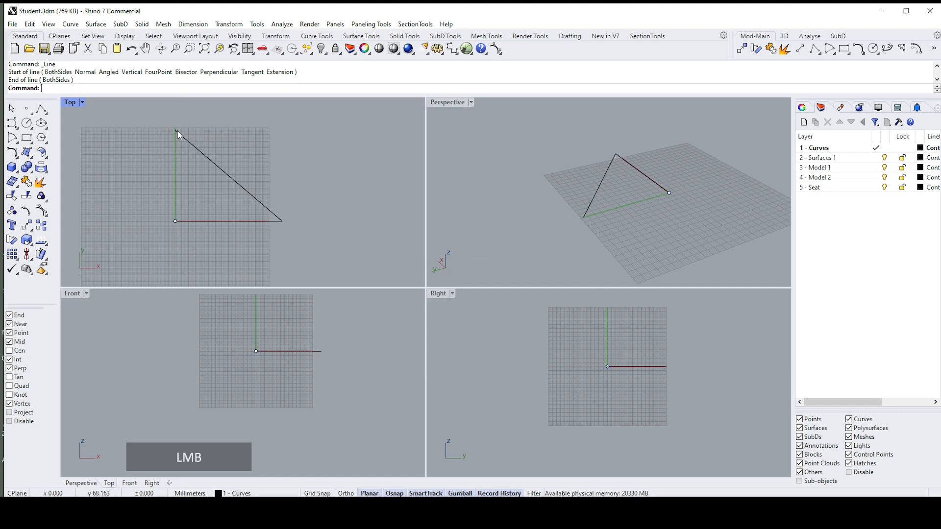
Step: Close the triangle with a line from the sloped line's upper endpoint down to the origin
right_click(180, 143)
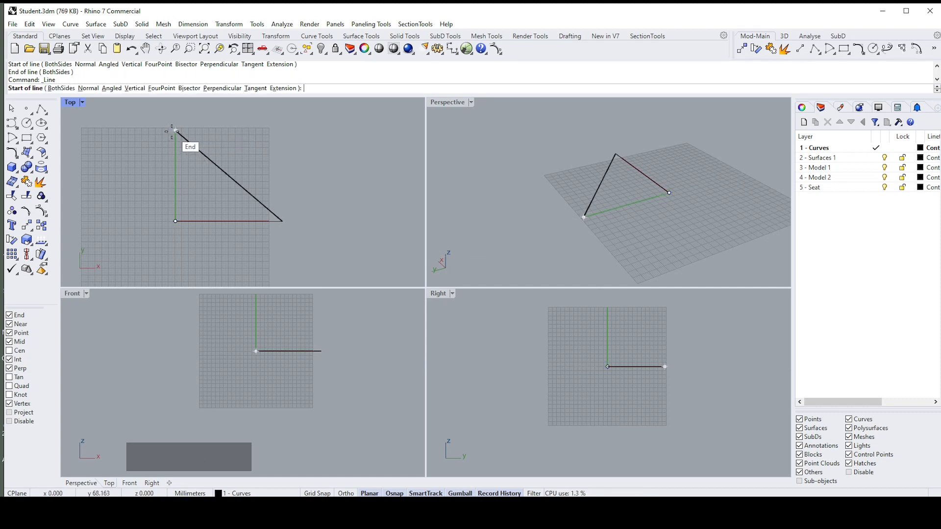
left_click(176, 131)
left_click(175, 220)
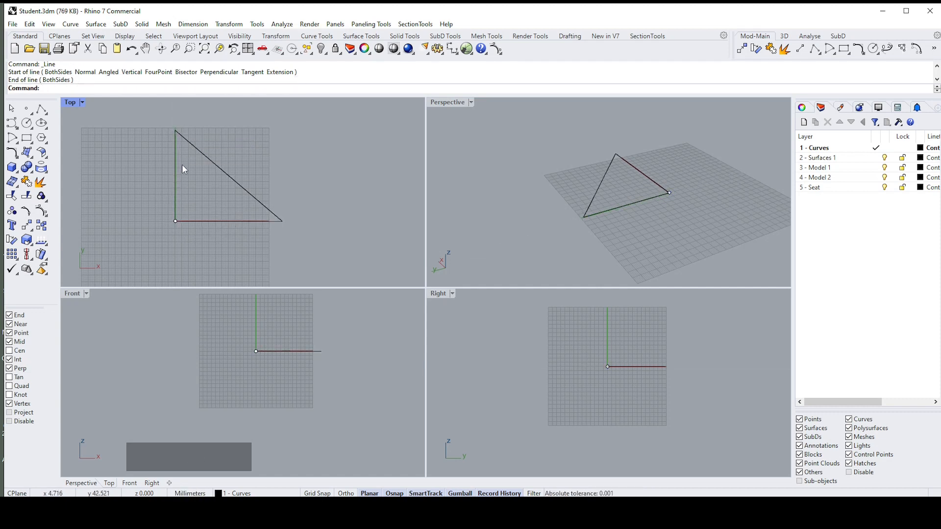
Step: Delete the sloped and vertical lines, and the two overlapping lines along the X axis
left_click_drag(235, 151, 164, 161)
key("Delete")
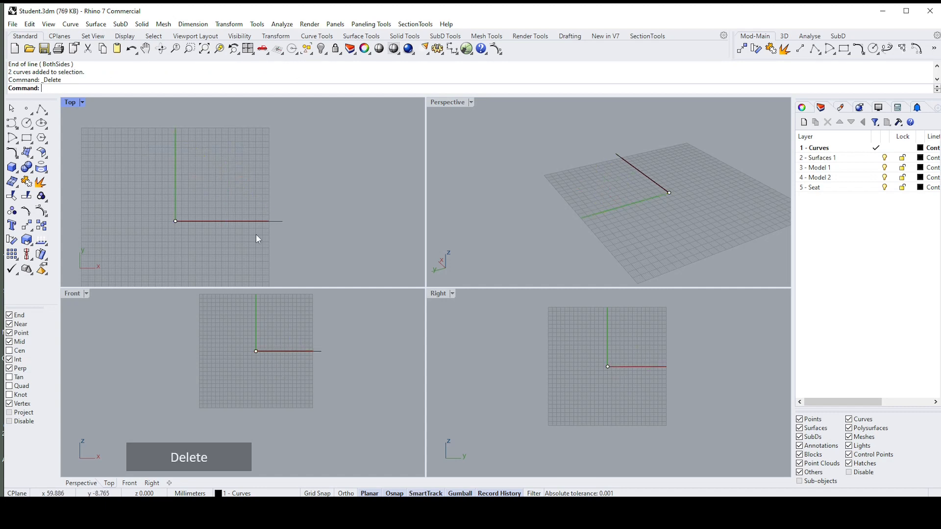
left_click_drag(255, 234, 239, 202)
key("Delete")
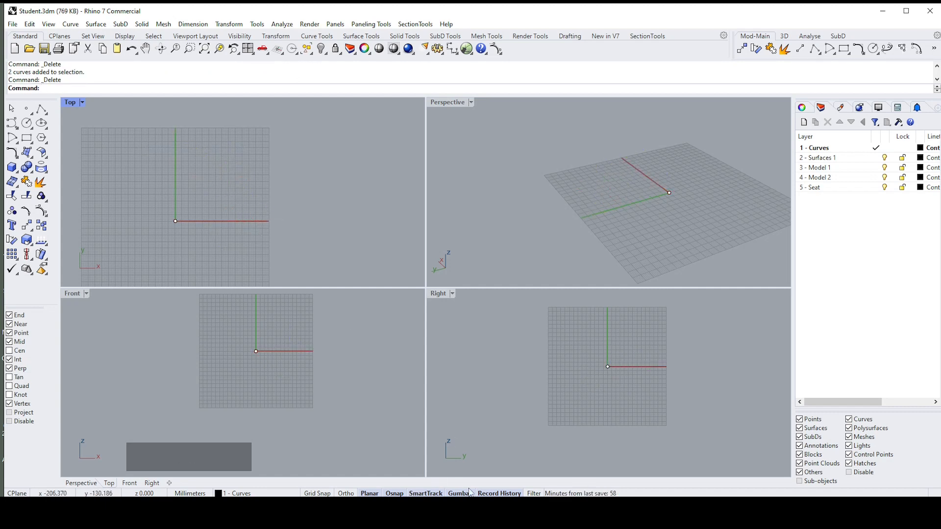
Step: Select the point at the origin in the Top viewport to bring up its Gumball
left_click_drag(204, 204, 135, 250)
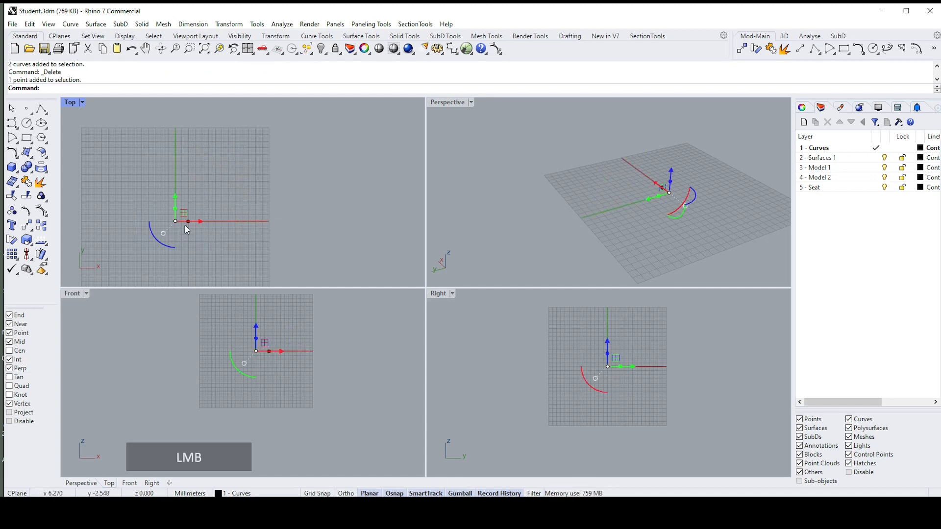
scroll(208, 217, "up", 2)
right_click_drag(208, 217, 268, 202)
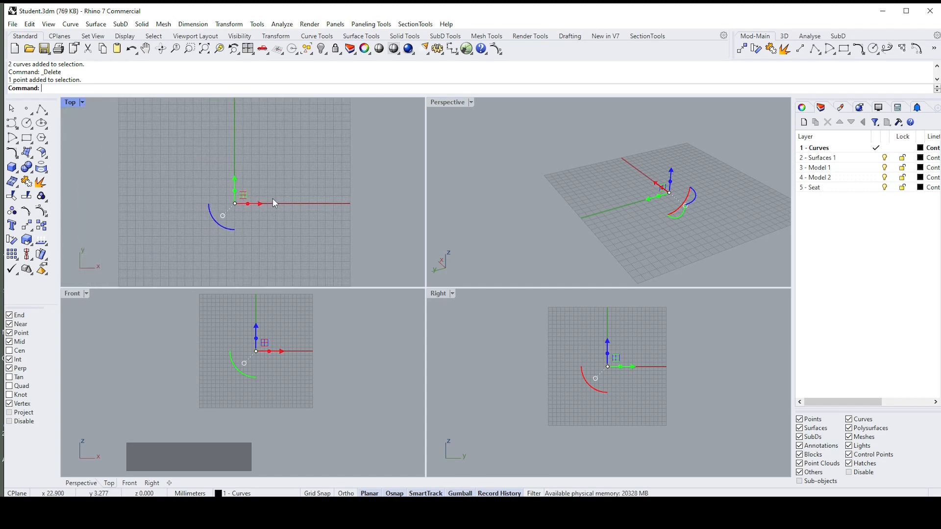
right_click_drag(269, 197, 267, 197)
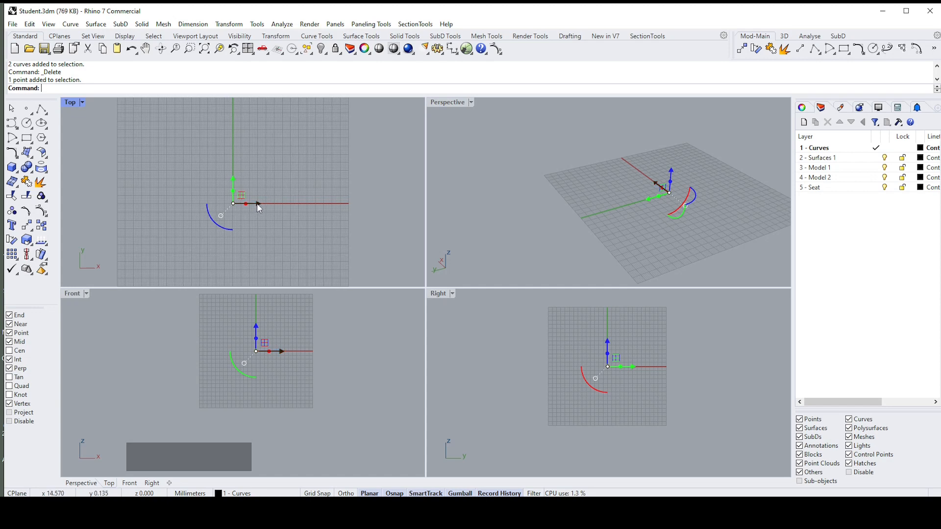
Step: Move the origin point freely within the XY plane with the Gumball's planar handle and undo the move
right_click_drag(257, 204, 256, 204)
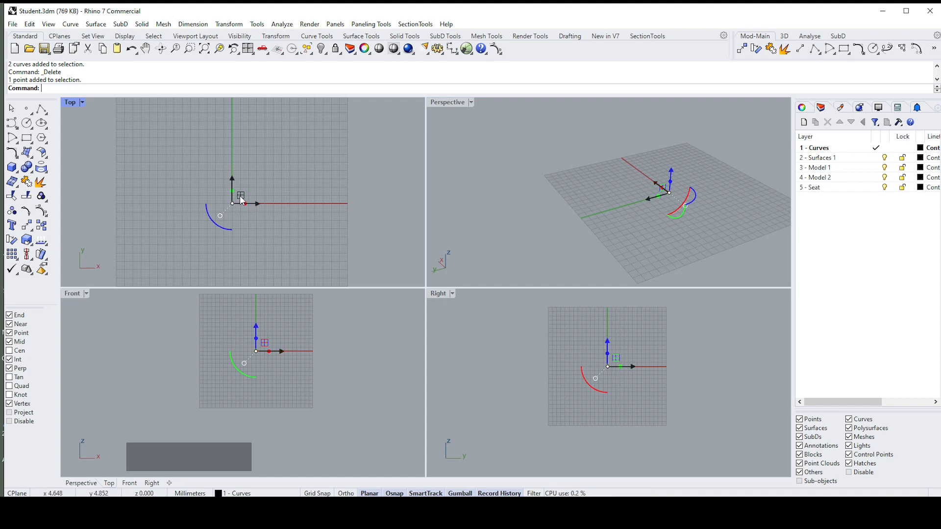
left_click_drag(242, 199, 280, 163)
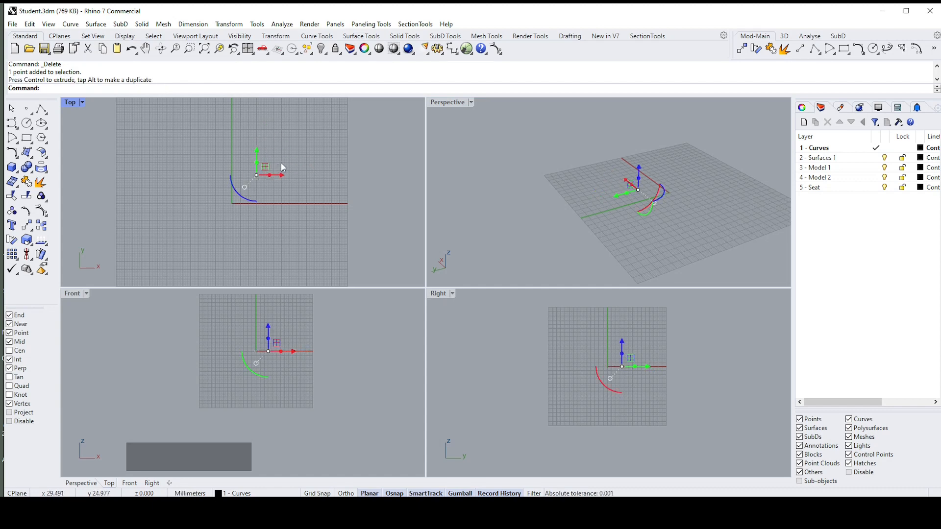
key("ctrl+z")
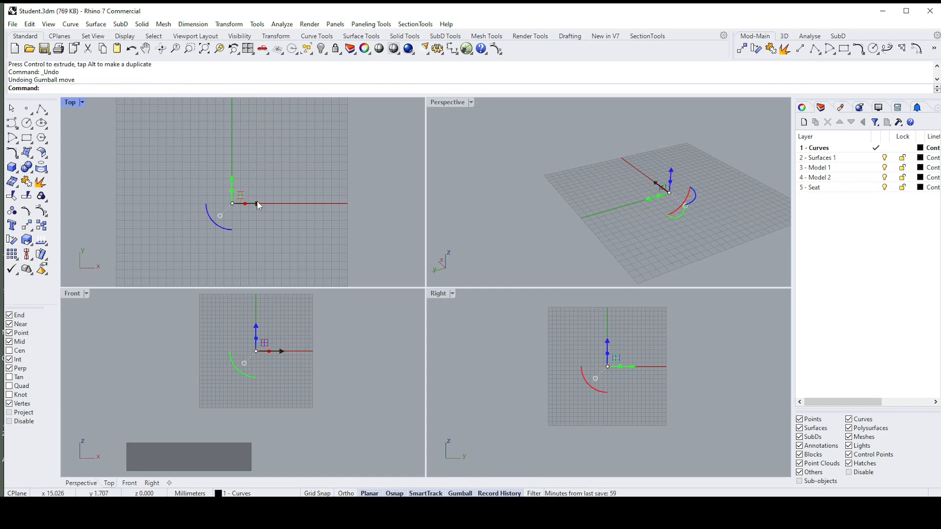
Step: Move the point about 8 mm within the XZ plane in the Perspective viewport with the Gumball's planar handle
scroll(642, 198, "up", 5)
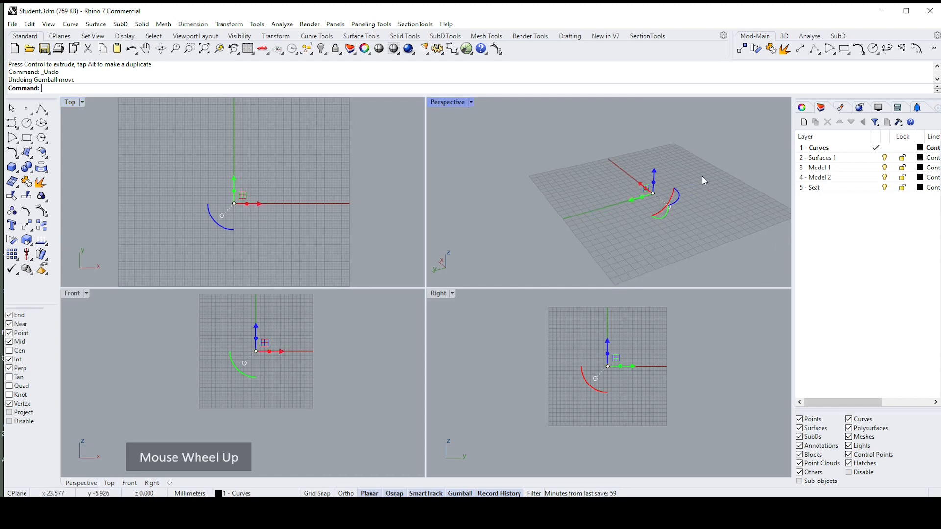
right_click_drag(642, 199, 561, 192)
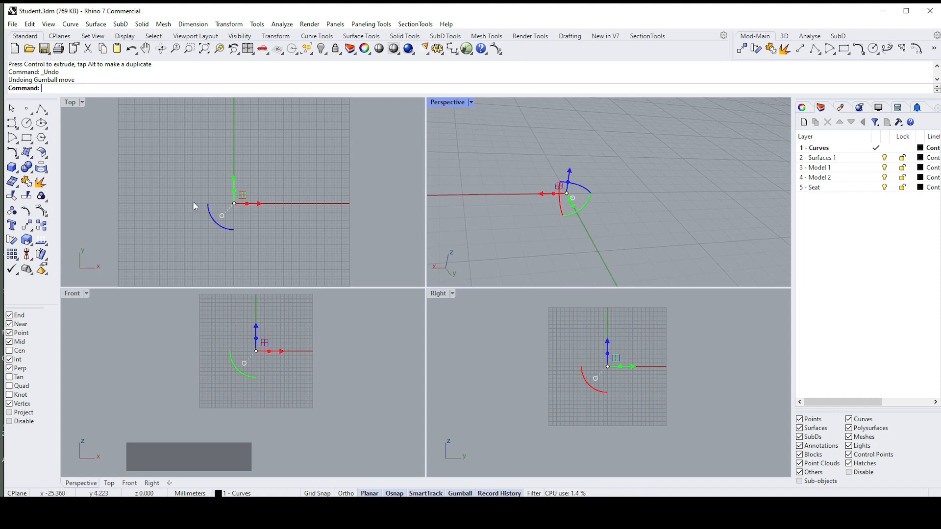
scroll(551, 182, "down", 8)
scroll(583, 175, "up", 10)
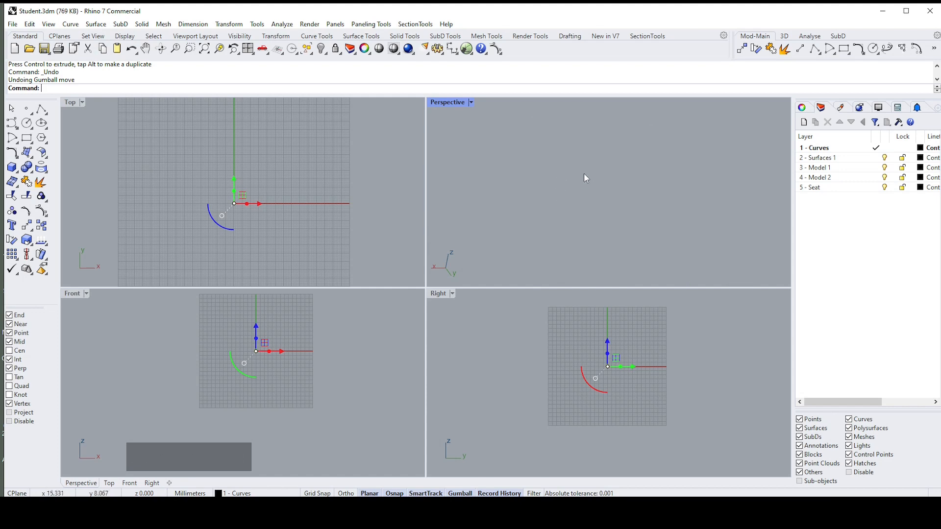
scroll(581, 185, "down", 7)
scroll(602, 199, "up", 4)
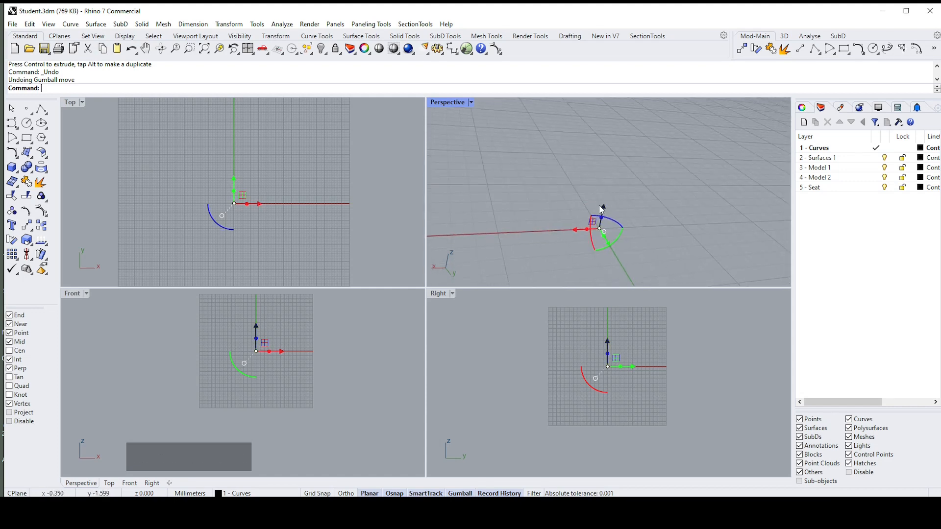
left_click_drag(592, 197, 619, 205)
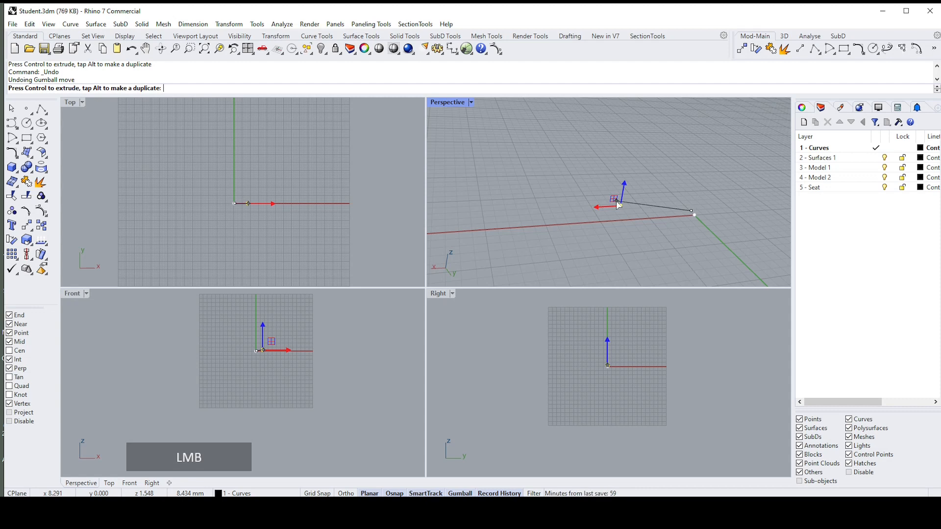
left_click_drag(616, 201, 616, 201)
right_click_drag(618, 202, 617, 195)
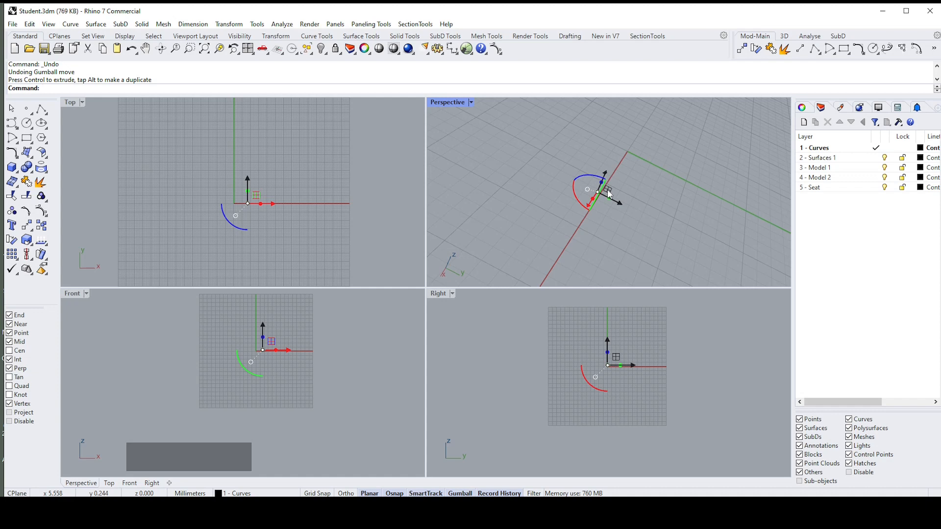
Step: Move the point within the YZ plane with the Gumball's planar handle, and undo both planar moves
left_click_drag(610, 188, 577, 162)
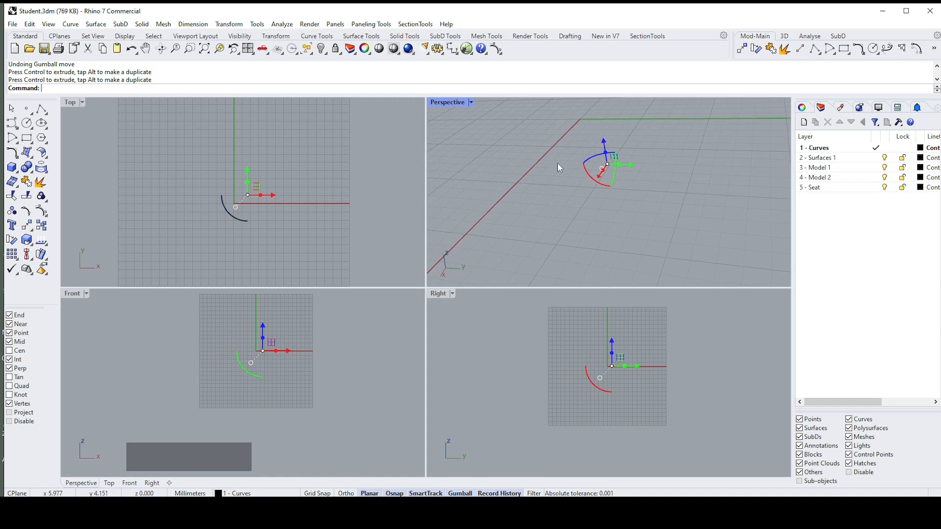
key("ctrl+z")
key("ctrl+z")
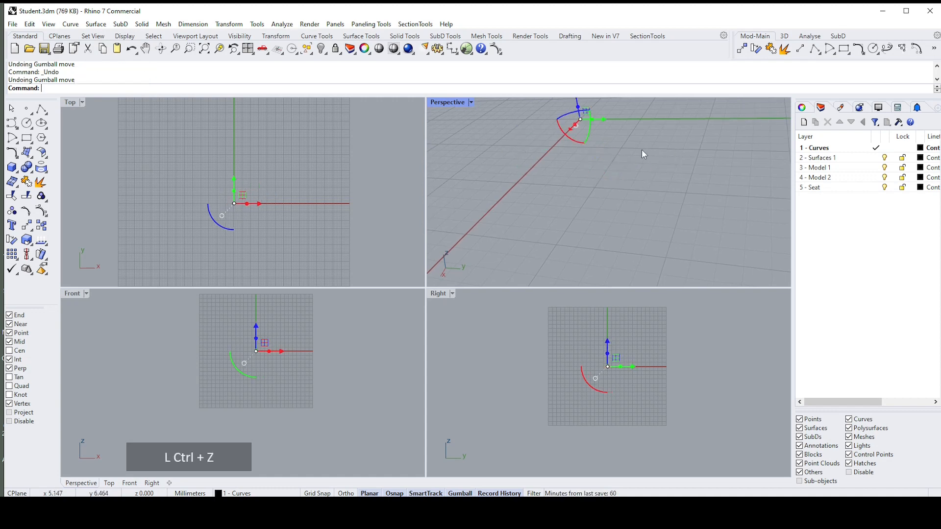
scroll(281, 282, "up", 3)
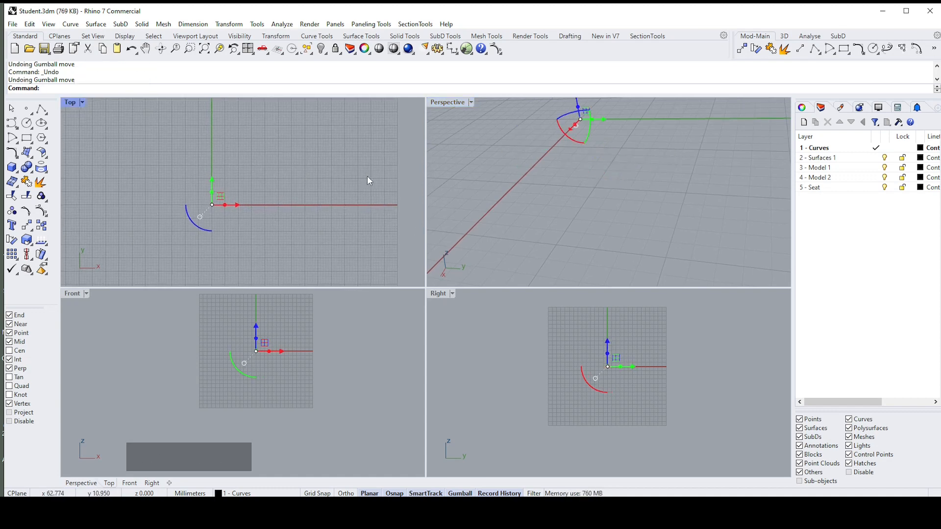
Step: Move the point 20 mm along the X axis in the Top viewport with the Gumball's numeric input
scroll(600, 132, "down", 3)
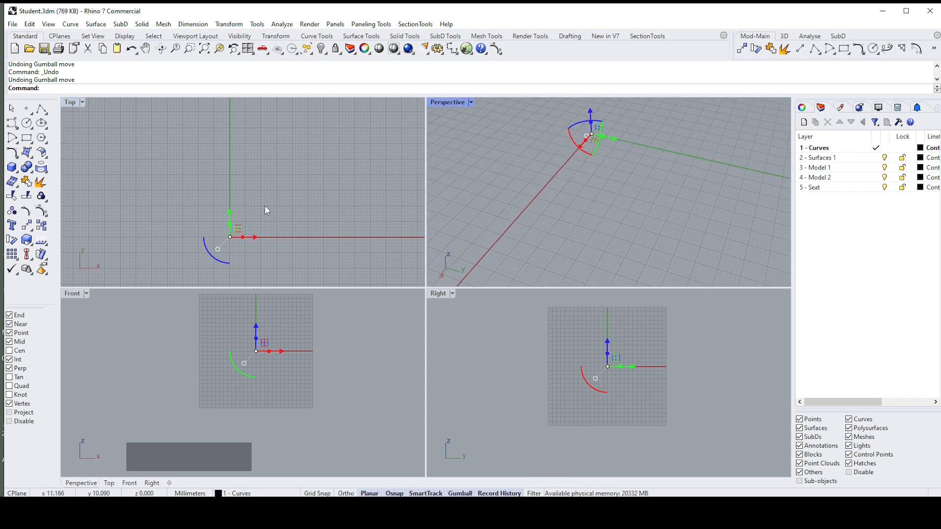
scroll(246, 217, "up", 2)
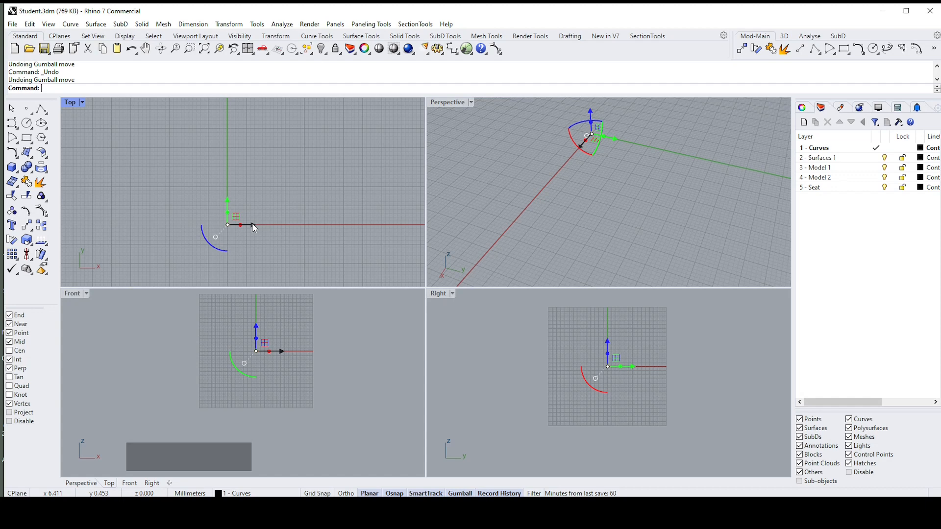
left_click(252, 223)
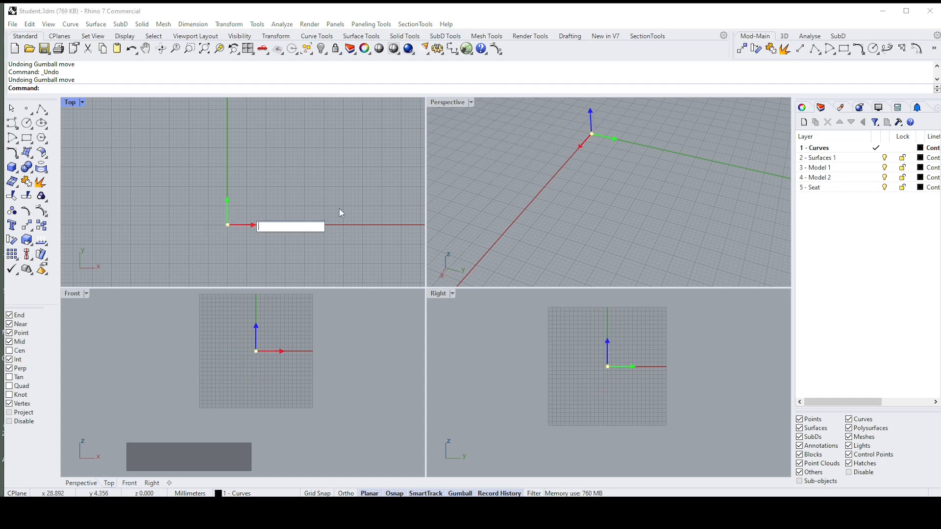
type("3")
key("Return")
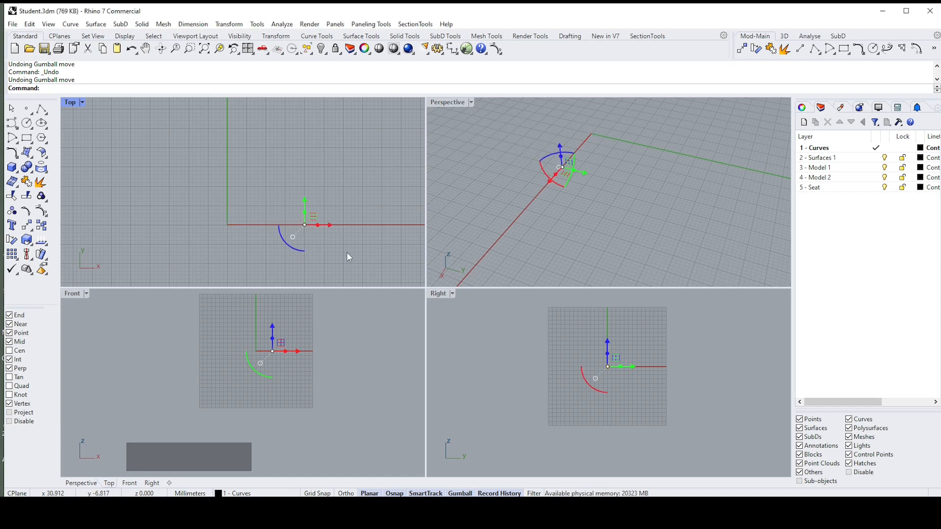
Step: Move the point -20 mm along the Y axis with the Gumball's numeric input
left_click(304, 201)
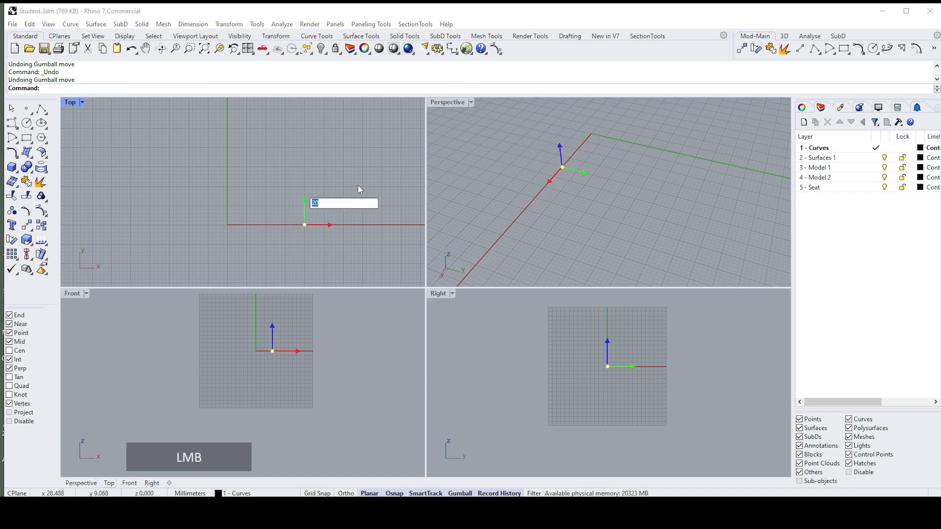
type("-")
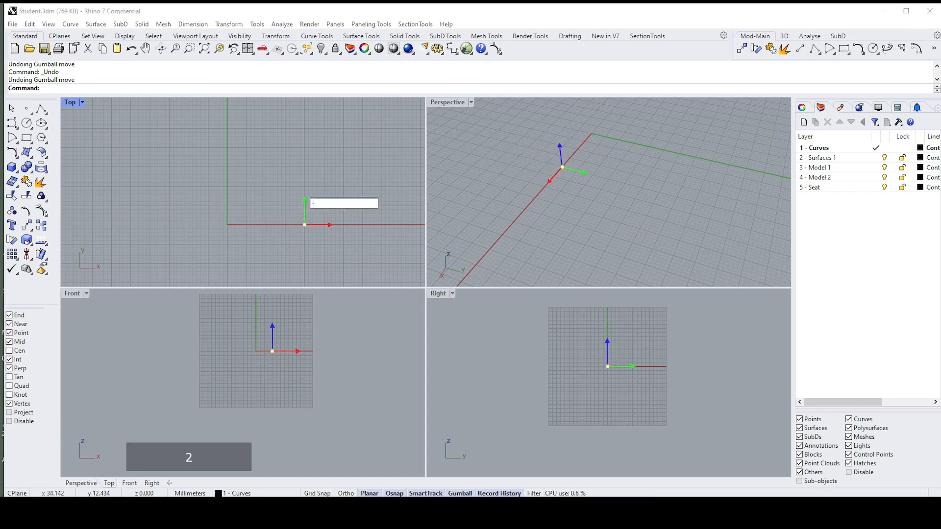
type("2")
key("Return")
Step: Move the point along the Y axis by the expression 20*2 in the Gumball's numeric input
scroll(336, 154, "down", 3)
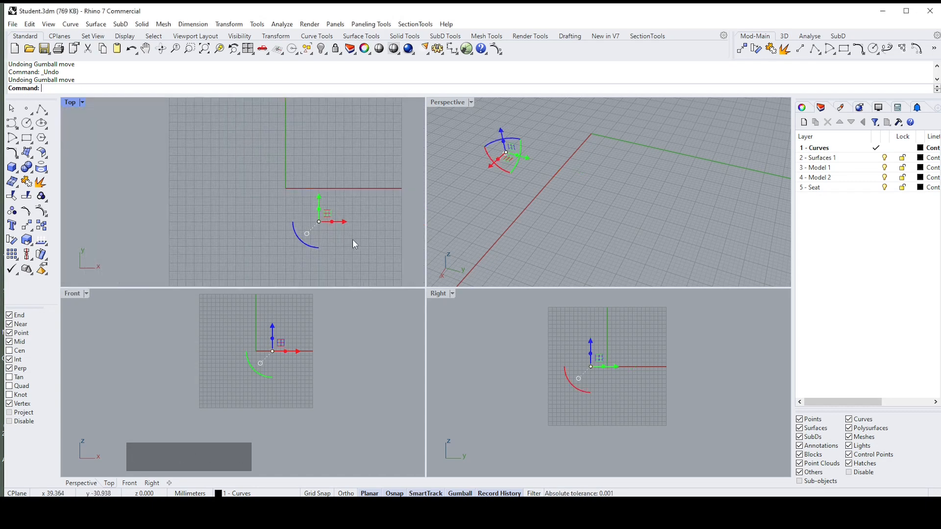
scroll(352, 223, "up", 3)
left_click(293, 195)
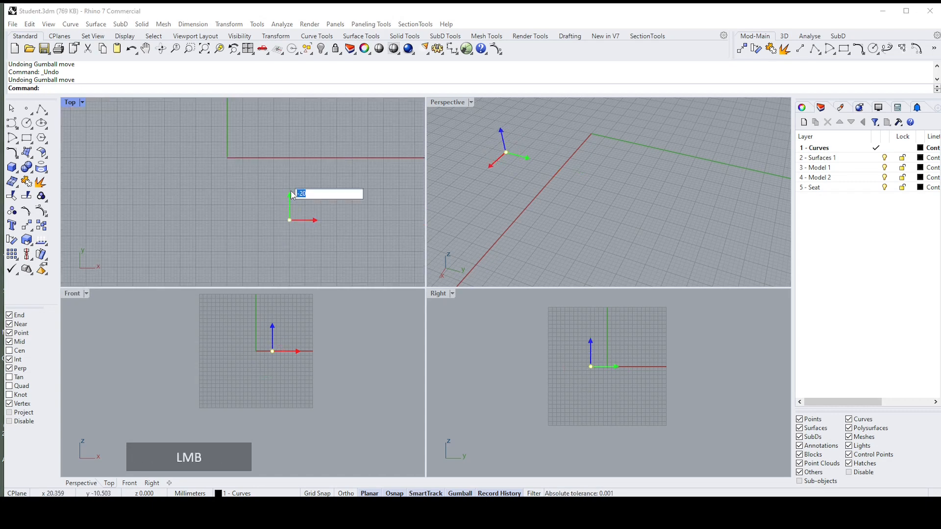
type("2")
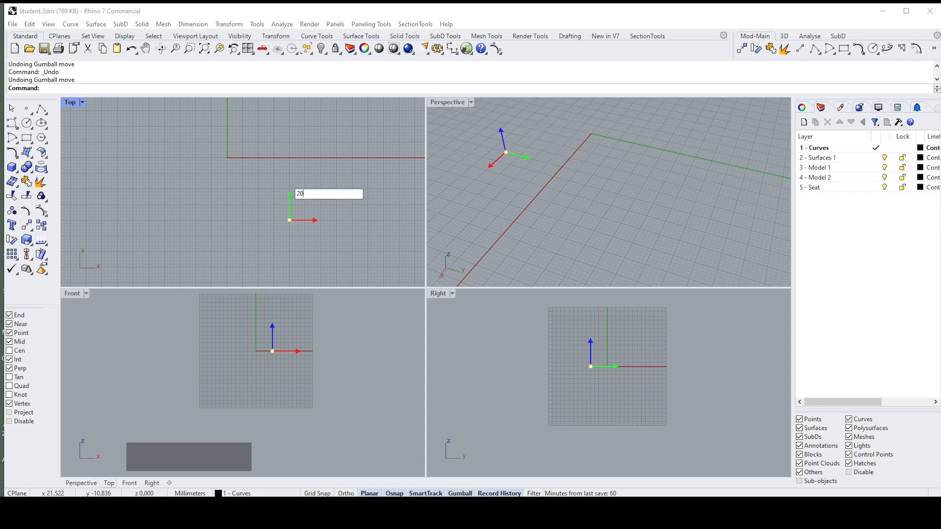
type("0*")
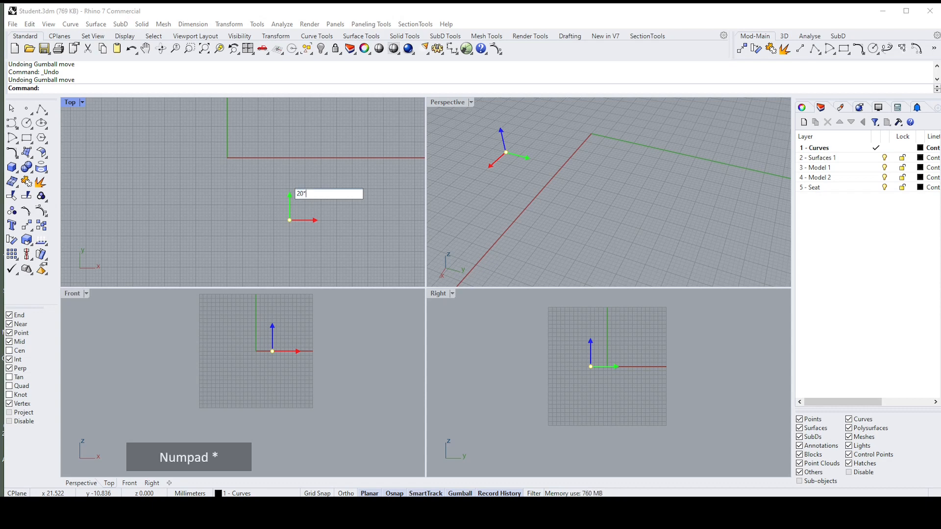
type("2")
key("Return")
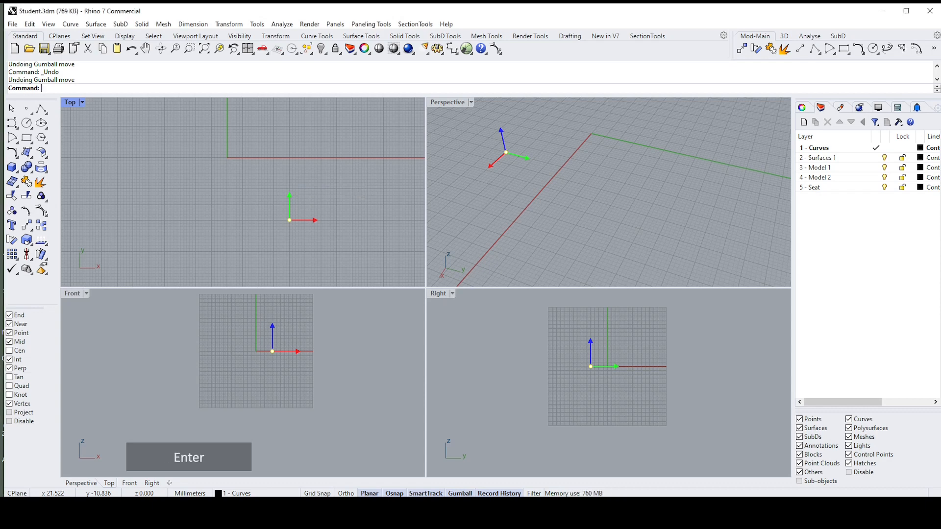
Step: Extrude the point freely along the X axis into a line with the Gumball's extrude handle in the Top viewport
right_click_drag(274, 194, 302, 194)
scroll(309, 192, "up", 1)
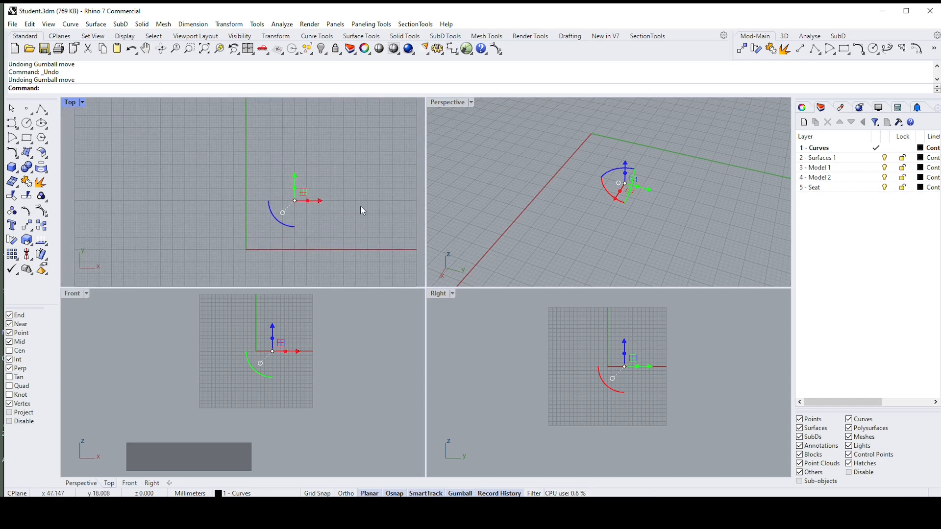
scroll(363, 205, "up", 2)
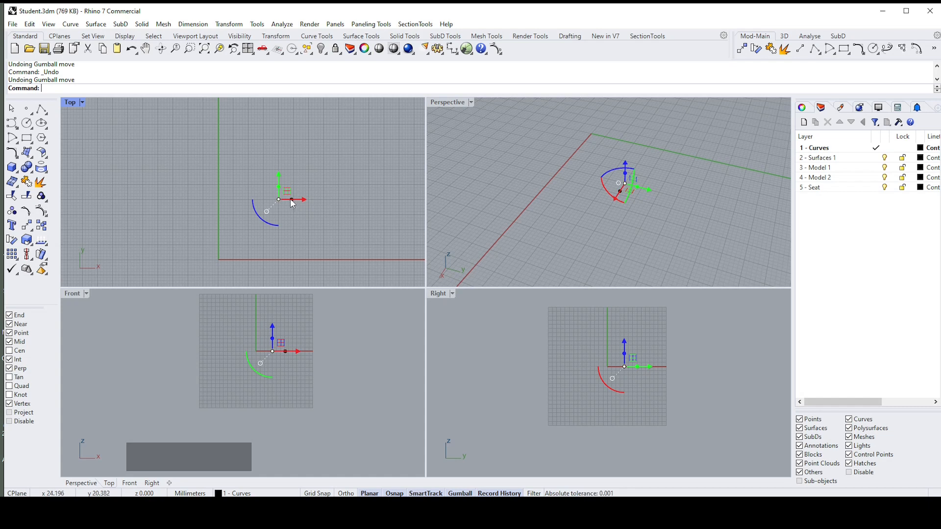
left_click_drag(293, 205, 327, 216)
Step: Extrude the new line 30 mm along the Y axis into a surface with the Gumball, then deselect
left_click(316, 199)
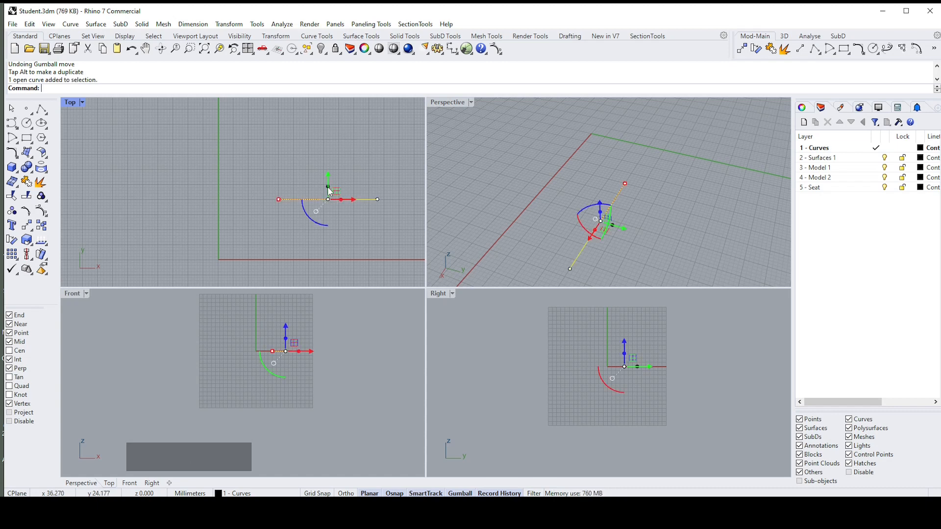
left_click(329, 191)
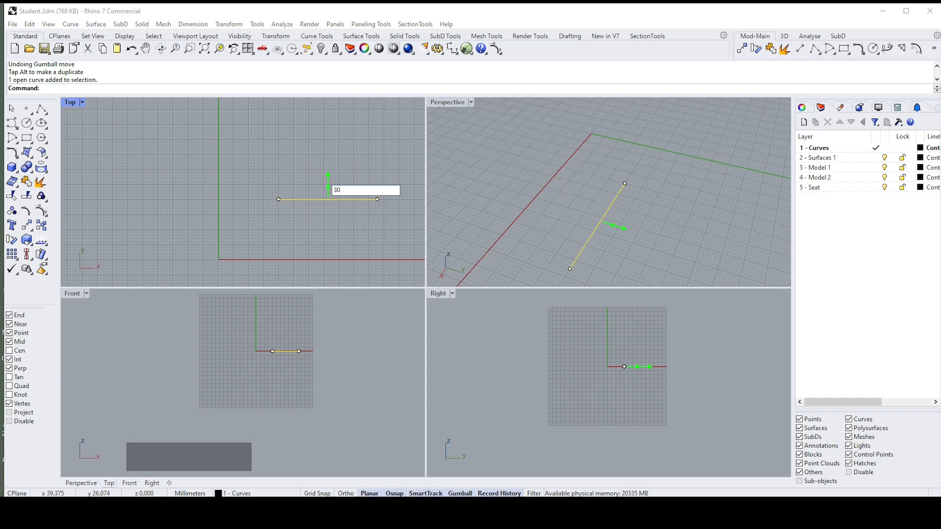
key("Return")
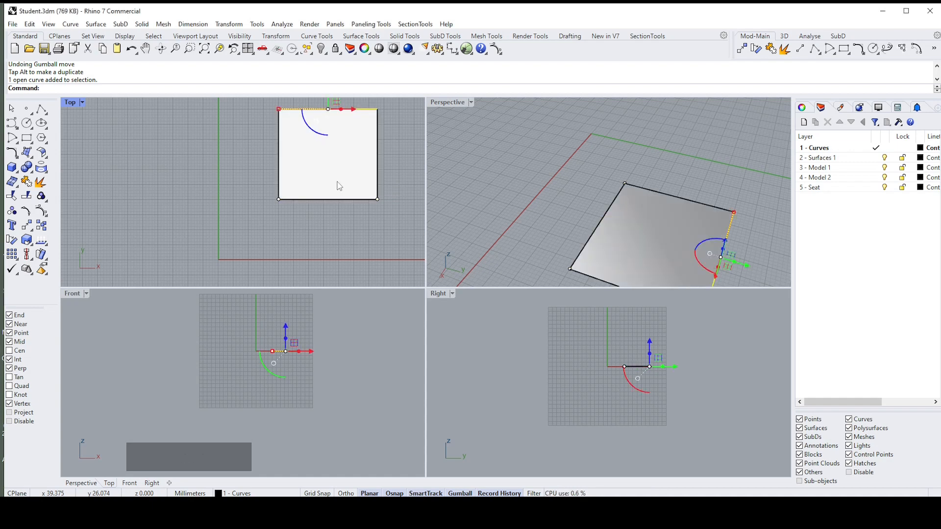
left_click(377, 137)
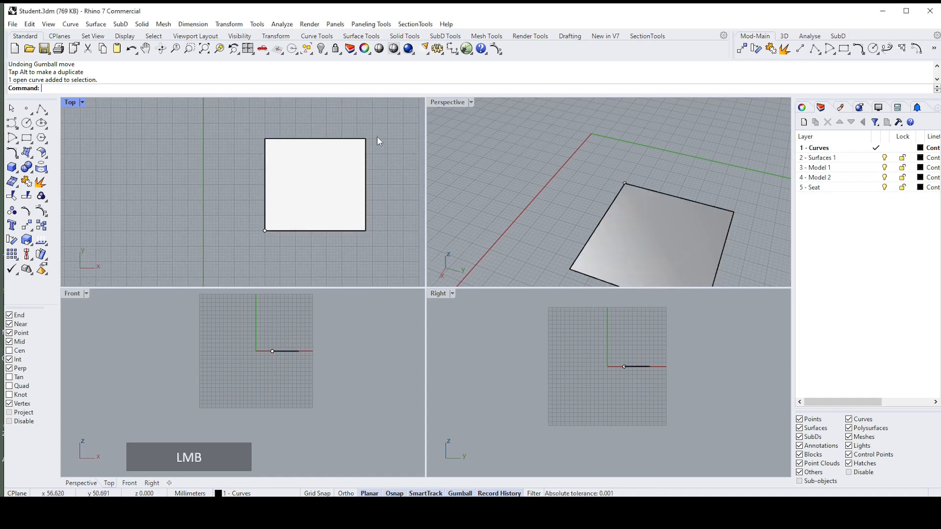
Step: Stretch the rectangular surface freely along the X axis with the Gumball's scale handle and undo the scaling
left_click(319, 178)
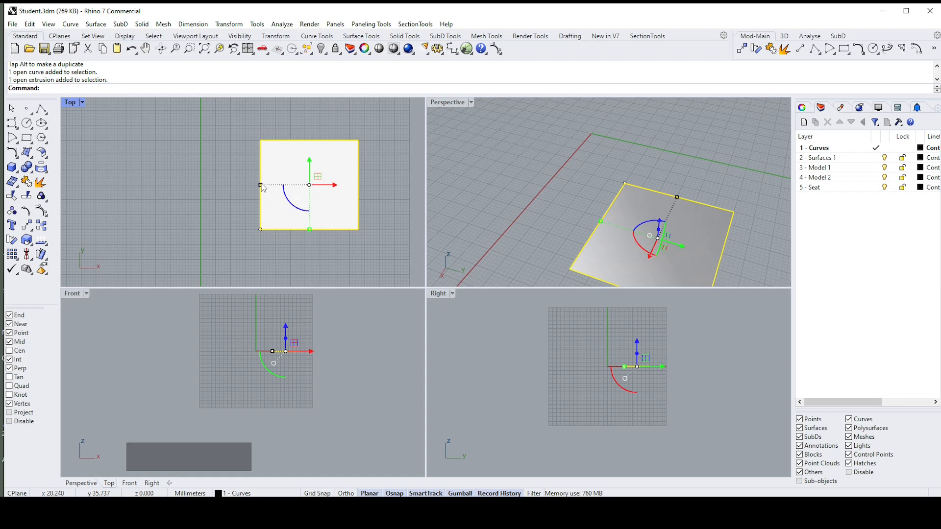
left_click_drag(261, 186, 169, 185)
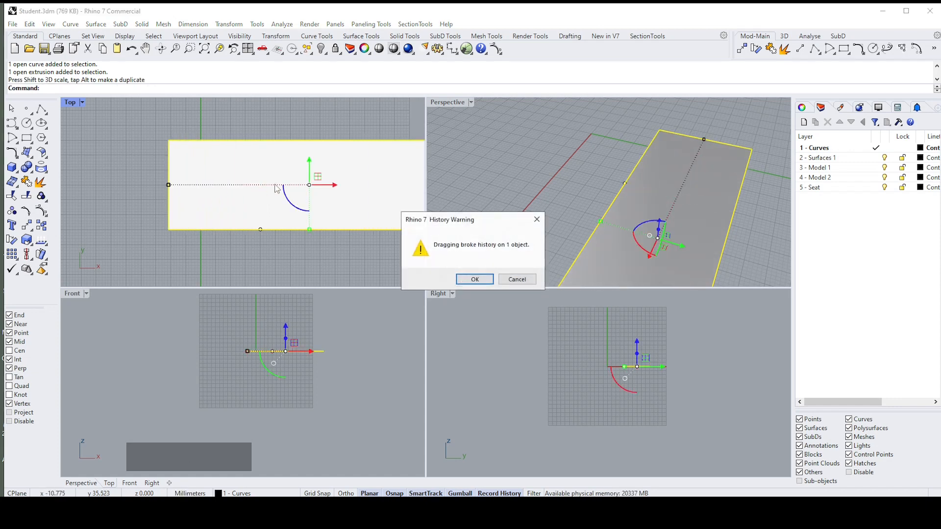
left_click(484, 279)
key("ctrl+z")
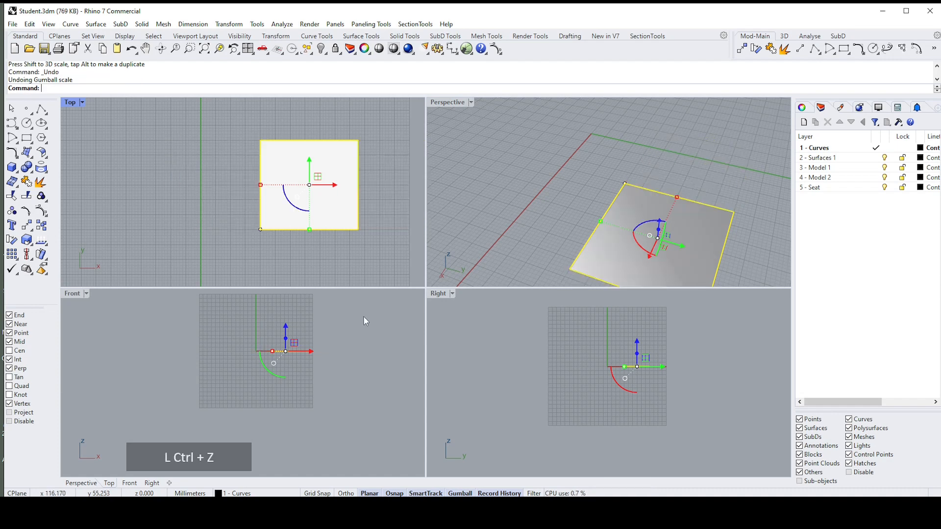
Step: Disable Always Record History and scale the surface uniformly by eye with the Gumball, accepting the broken history
right_click(496, 492)
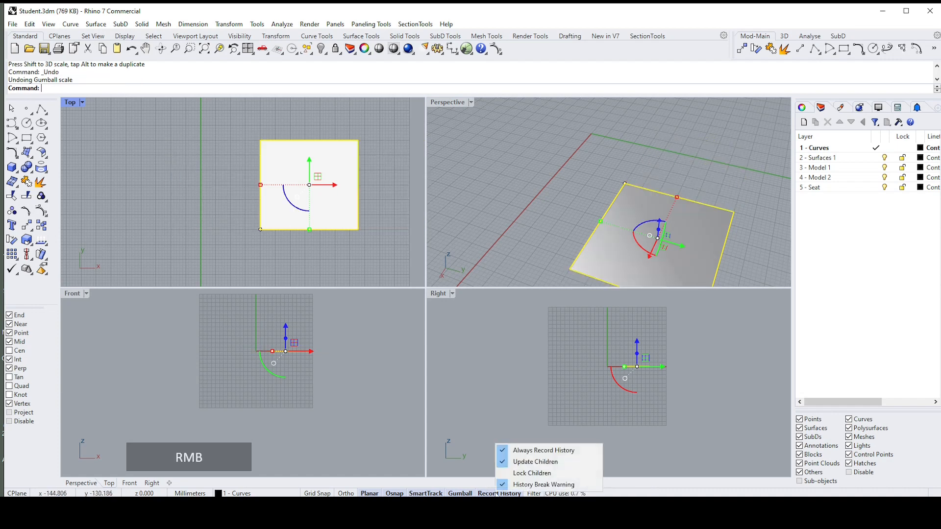
left_click(504, 450)
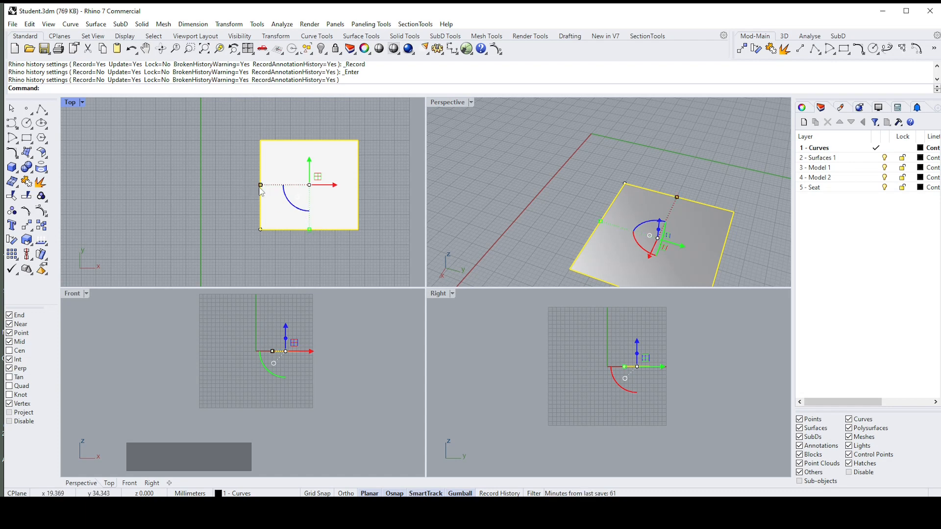
key("shift")
left_click_drag(261, 186, 219, 196, "shift")
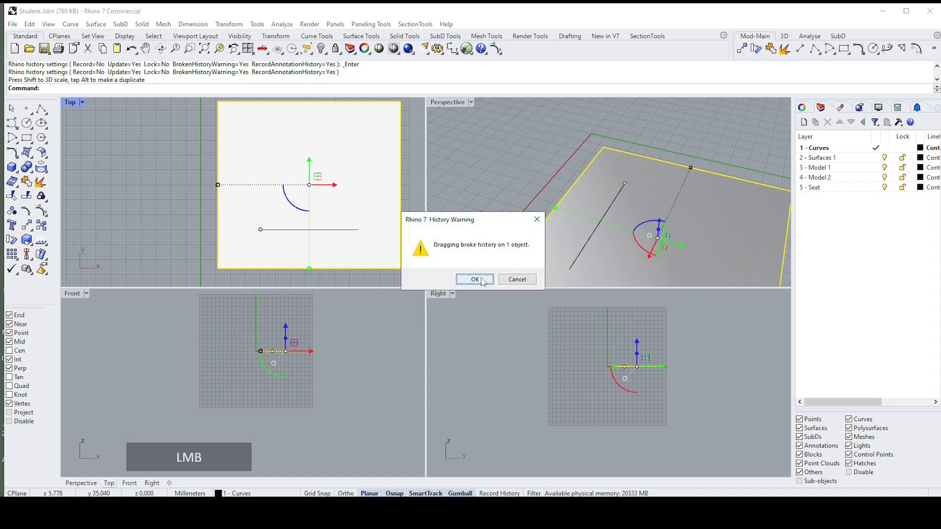
left_click(475, 279)
Step: Disable the History Break Warning and undo the uniform scaling of the surface
right_click(500, 493)
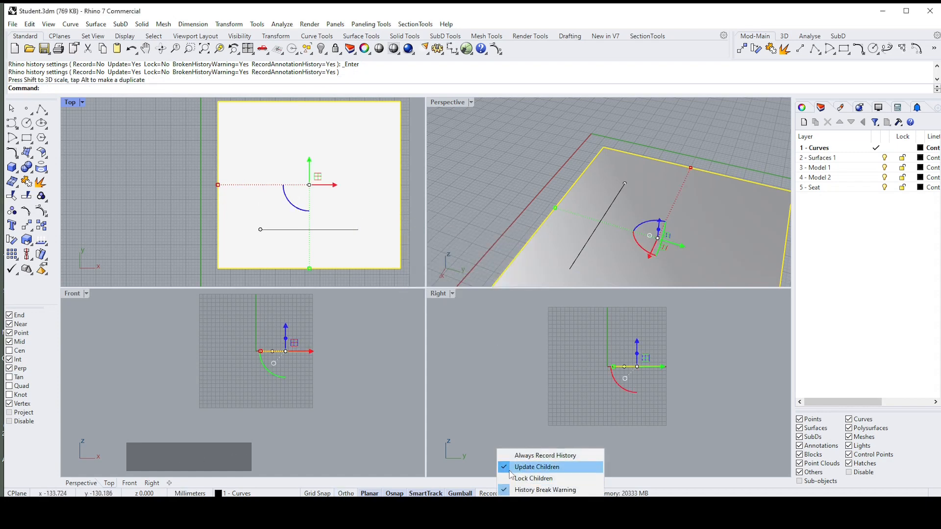
left_click(505, 489)
scroll(321, 223, "down", 2)
scroll(320, 223, "up", 2)
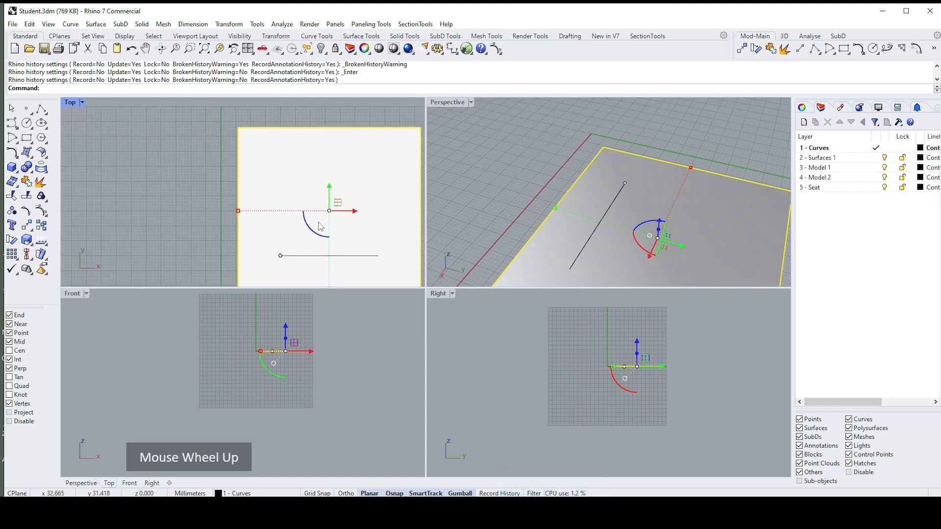
scroll(321, 223, "down", 2)
key("ctrl+z")
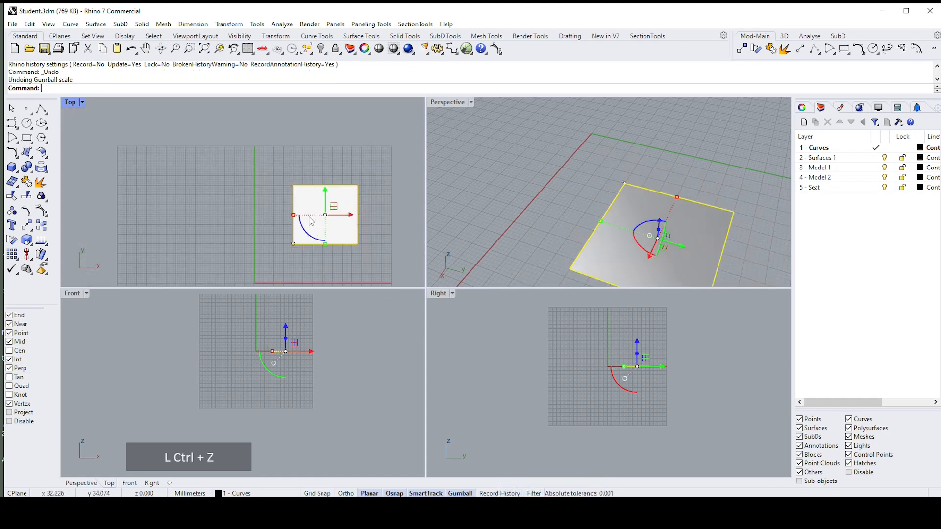
Step: Scale the surface by a factor of 2 along the X axis with the Gumball and undo it
scroll(300, 214, "up", 1)
left_click(296, 212)
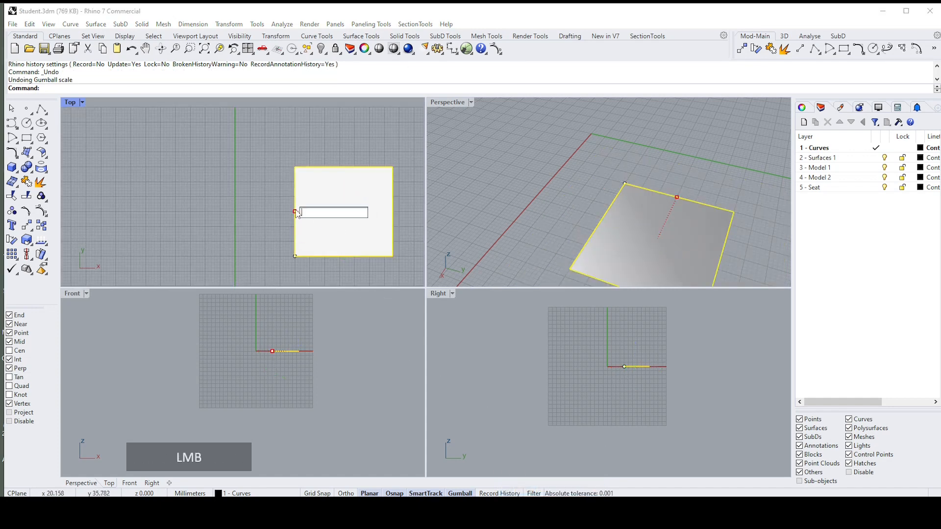
type("2")
key("Return")
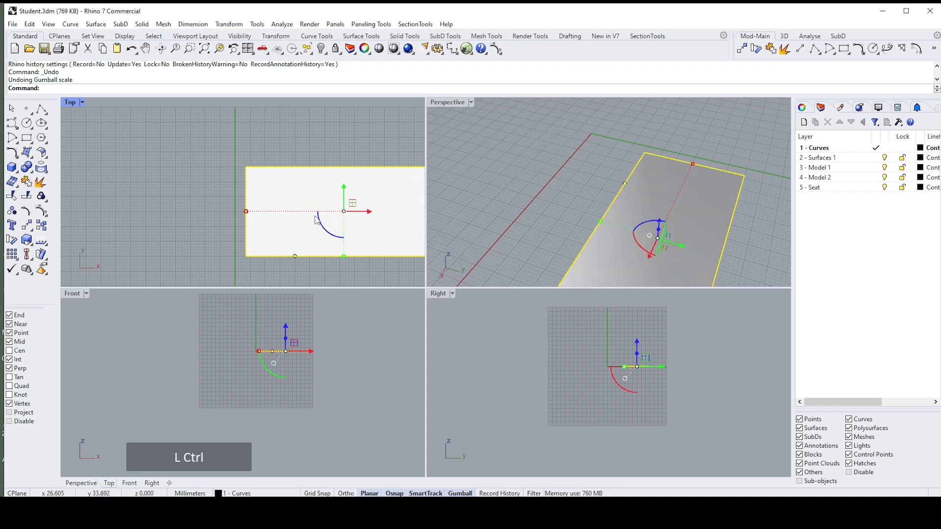
key("ctrl+z")
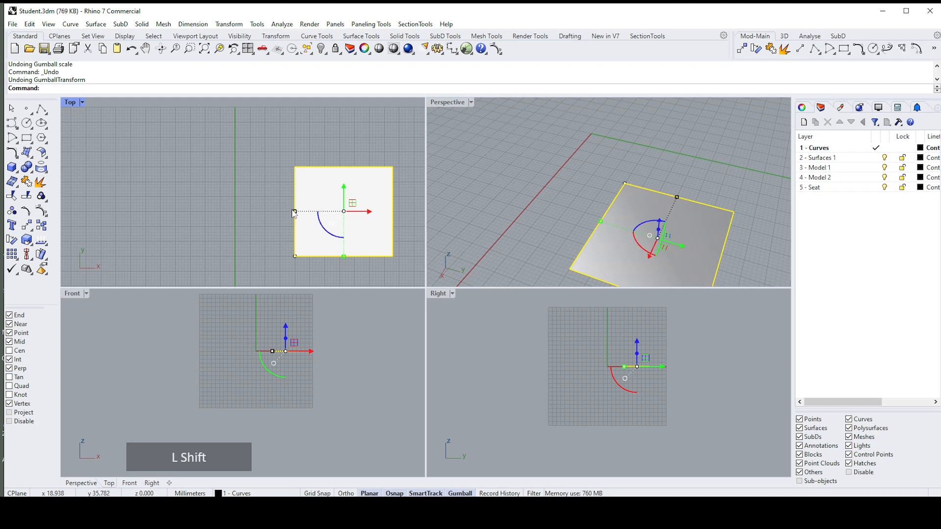
Step: Scale the surface uniformly by a factor of 2 with the Gumball and undo it
left_click(294, 212, "shift")
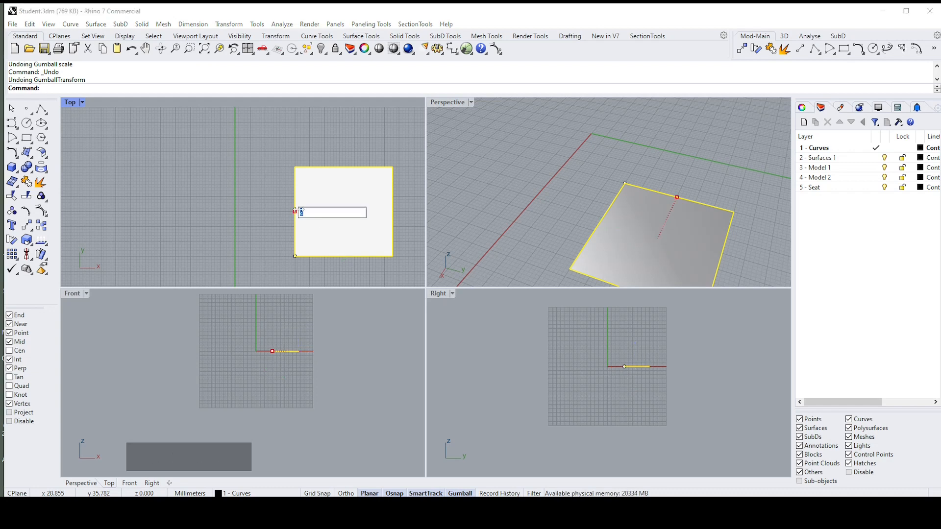
key("Return")
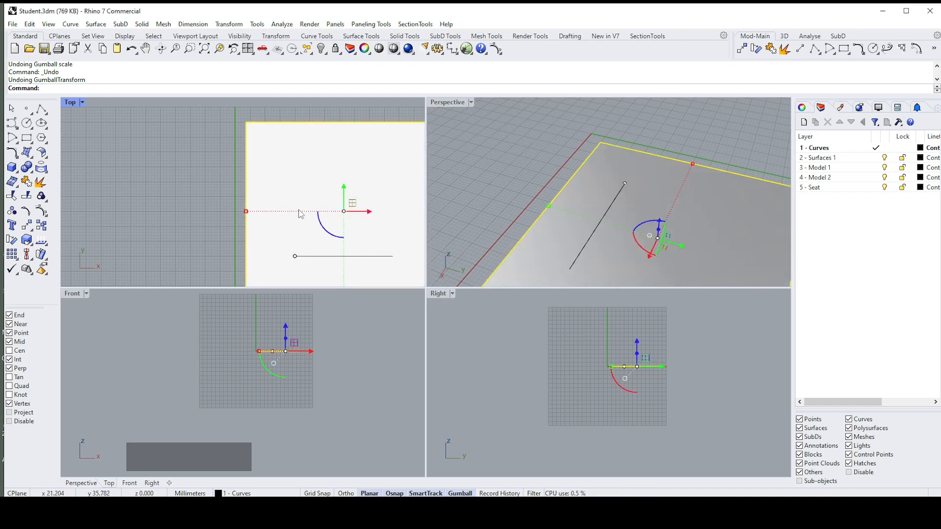
scroll(301, 214, "down", 3)
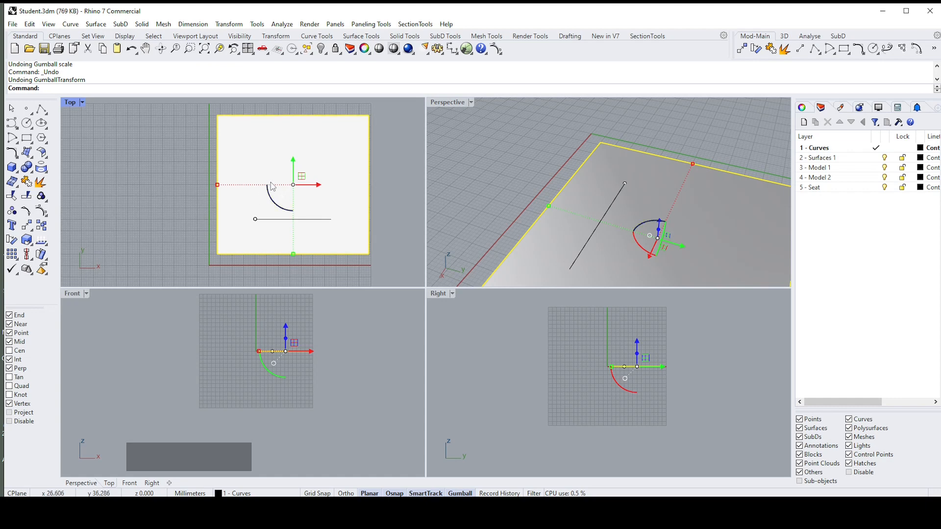
key("ctrl+z")
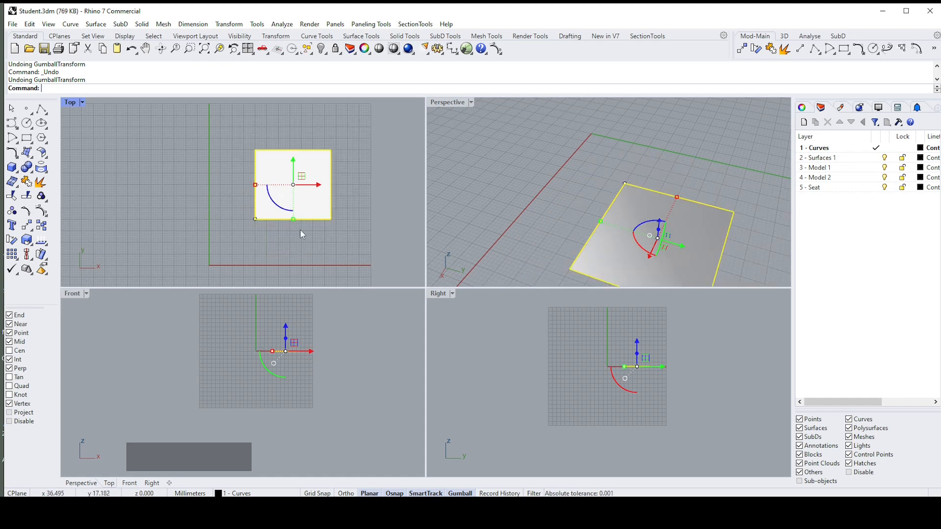
Step: Rotate the surface freely about the Z axis in the Top viewport with the Gumball's rotation arc
scroll(300, 229, "up", 3)
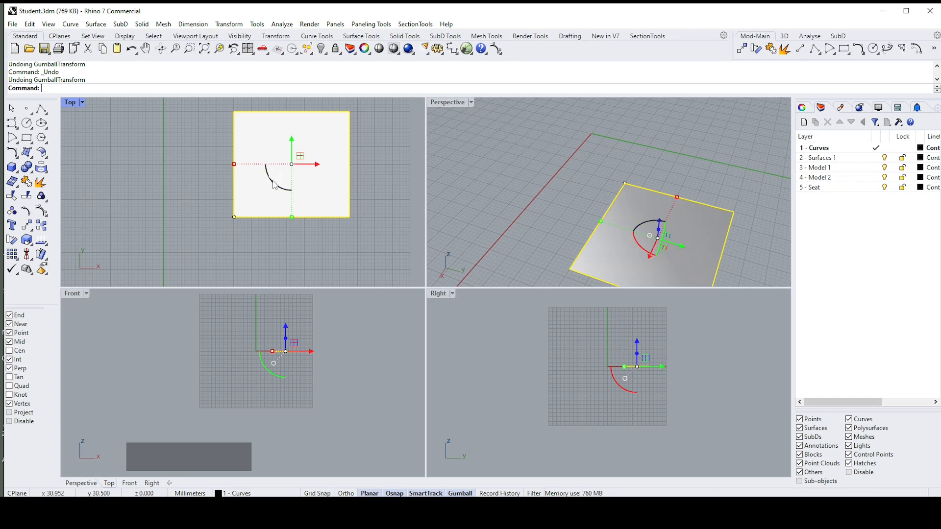
left_click_drag(273, 184, 279, 213)
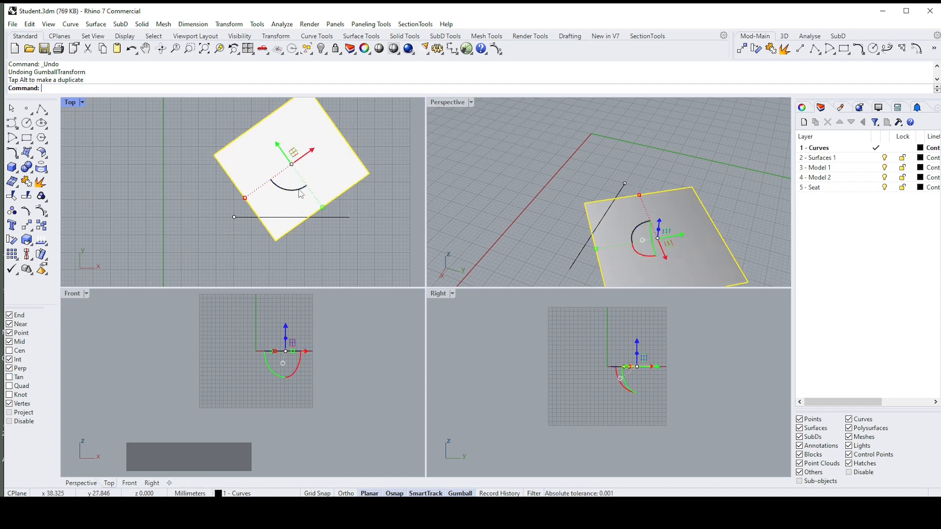
Step: Undo the surface's free rotation, rotate it again about the Z axis with the Gumball arc, and undo that rotation too
key("ctrl")
key("ctrl+z")
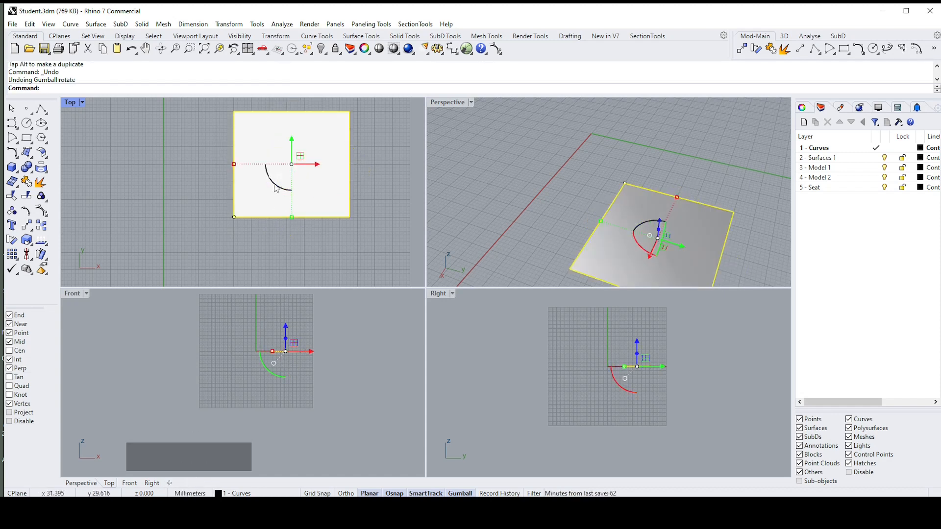
left_click_drag(275, 183, 319, 226)
key("ctrl+z")
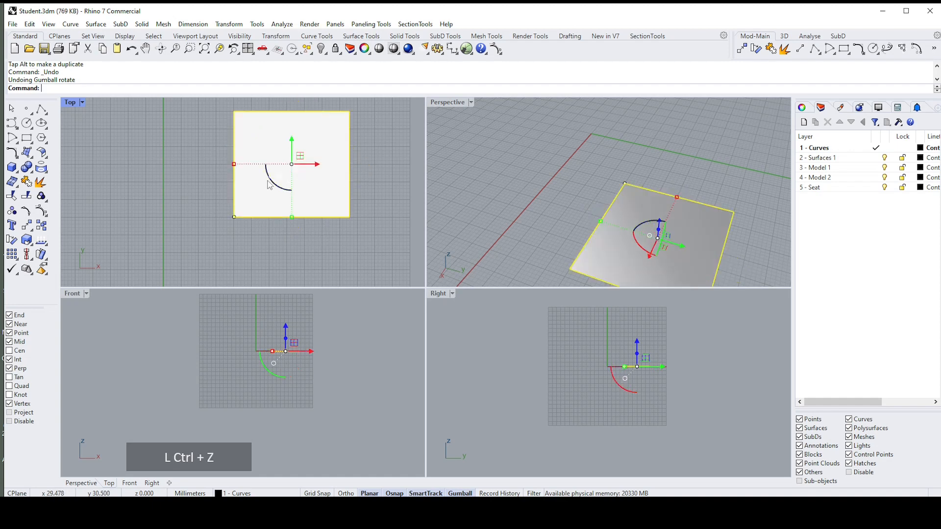
Step: Rotate the surface exactly 45 degrees about the Z axis with the Gumball and undo the rotation
left_click(277, 184)
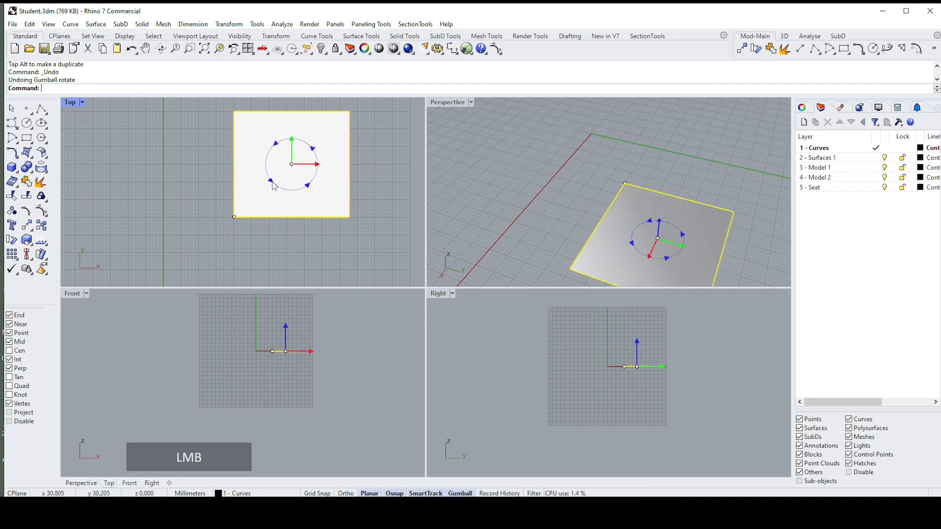
type("45")
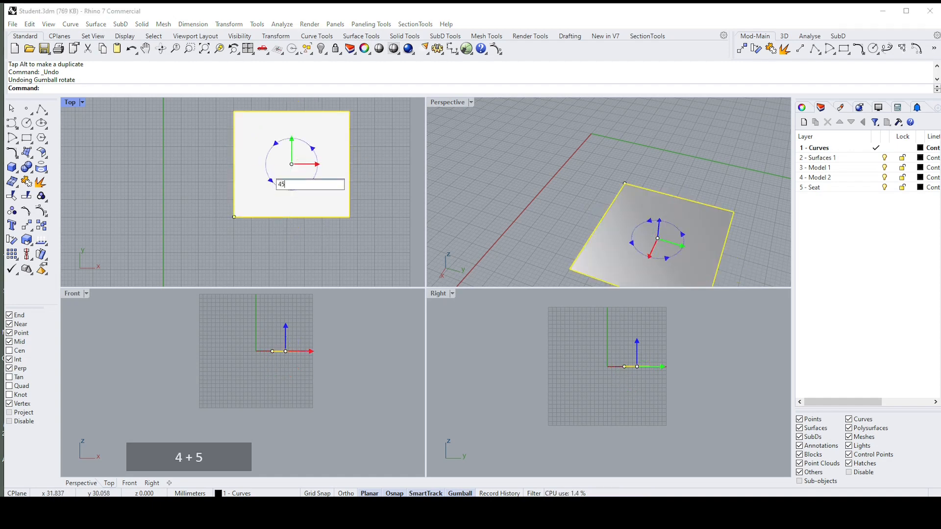
key("Return")
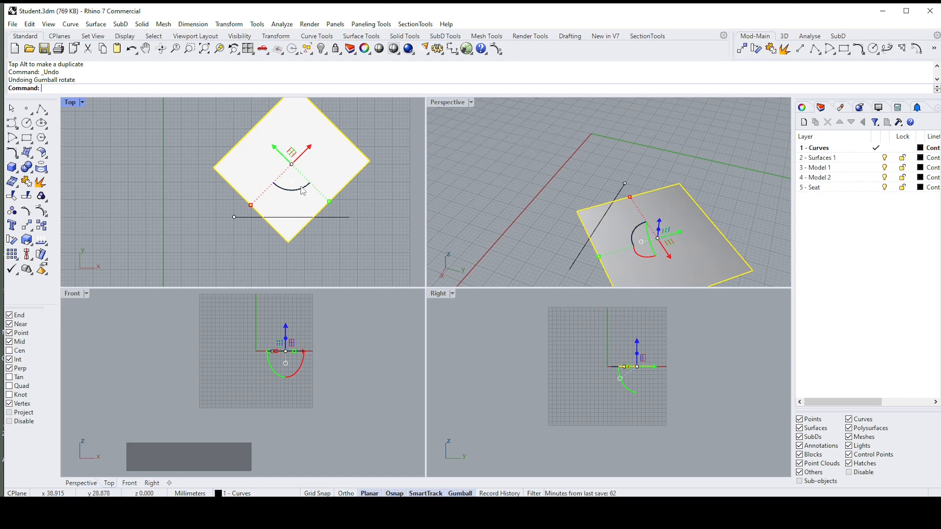
key("ctrl+z")
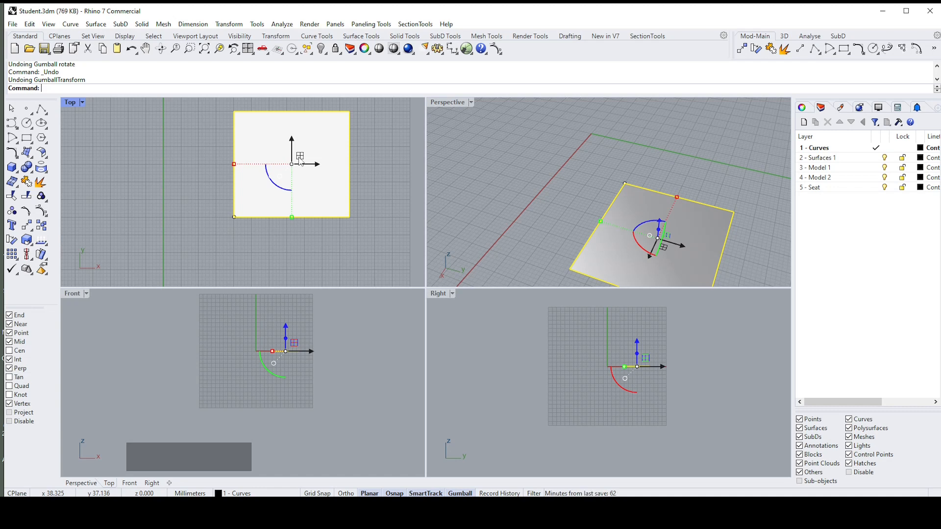
Step: Relocate the Gumball to the surface's lower-left corner in the Top viewport, then deselect and reselect the surface to check its position
left_click_drag(300, 158, 228, 224, "ctrl")
scroll(233, 221, "up", 2)
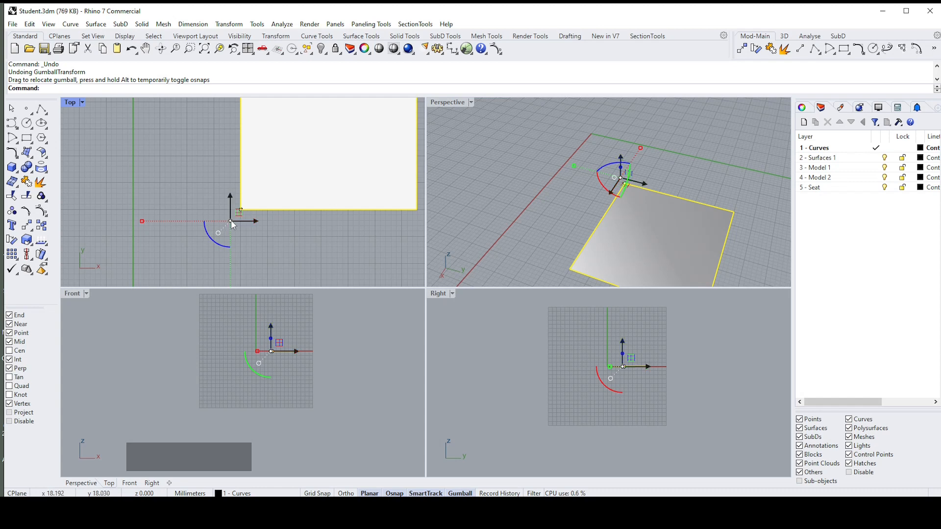
key("ctrl")
left_click_drag(232, 221, 241, 210, "ctrl")
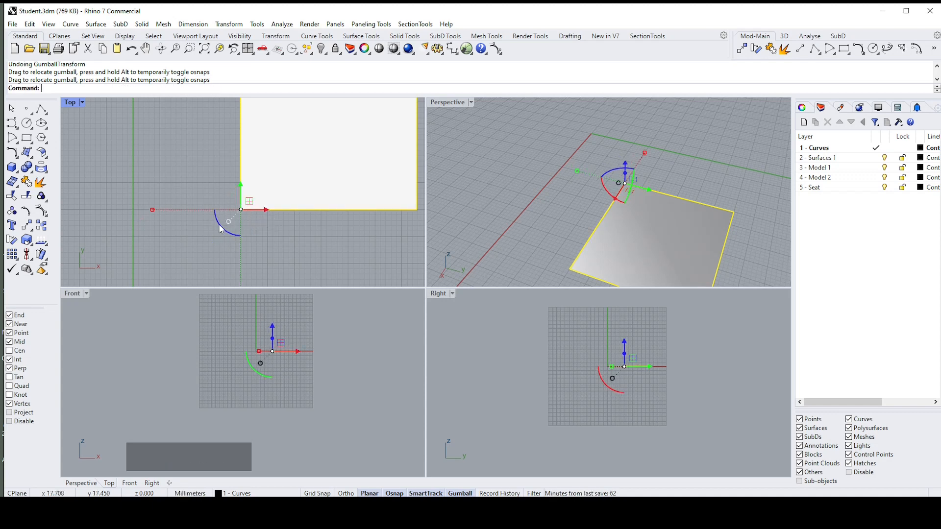
left_click(246, 231)
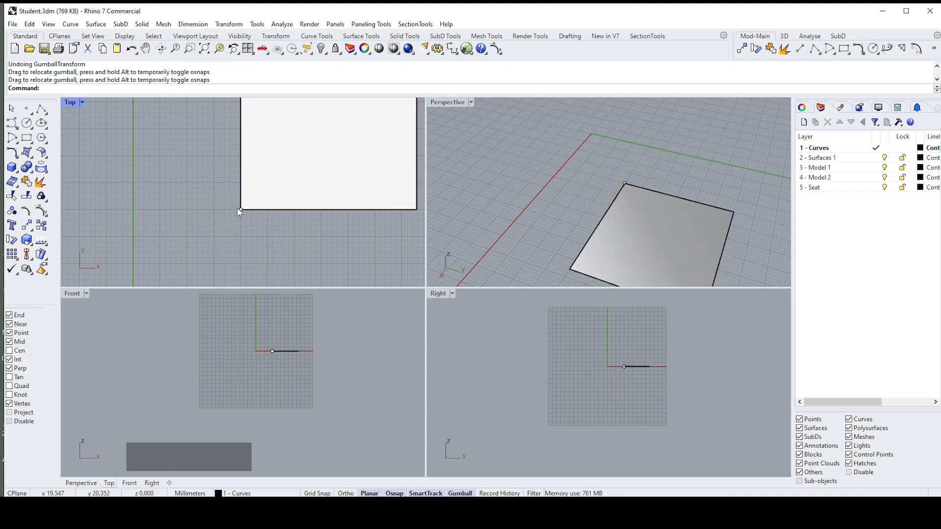
left_click(247, 214)
left_click(286, 186)
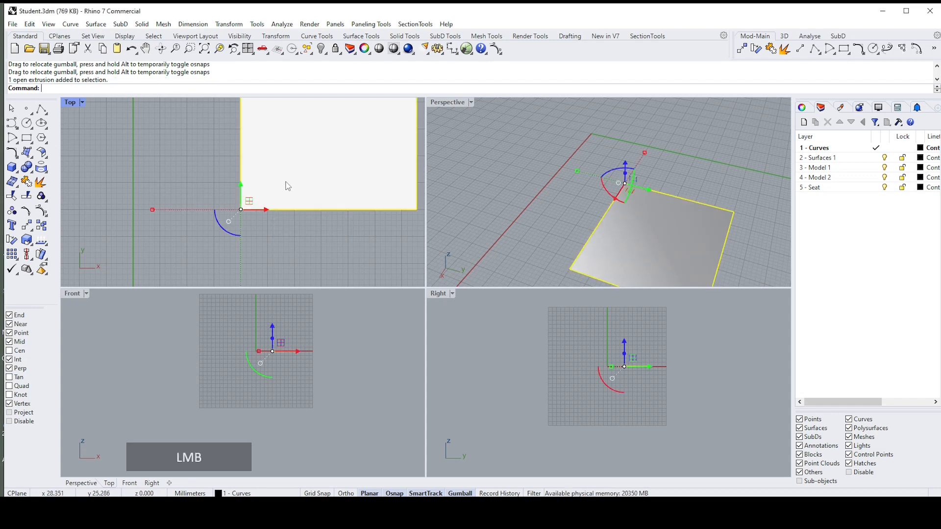
Step: Rotate the surface 45 degrees about its lower-left corner using the relocated Gumball and undo the rotation
left_click(223, 228)
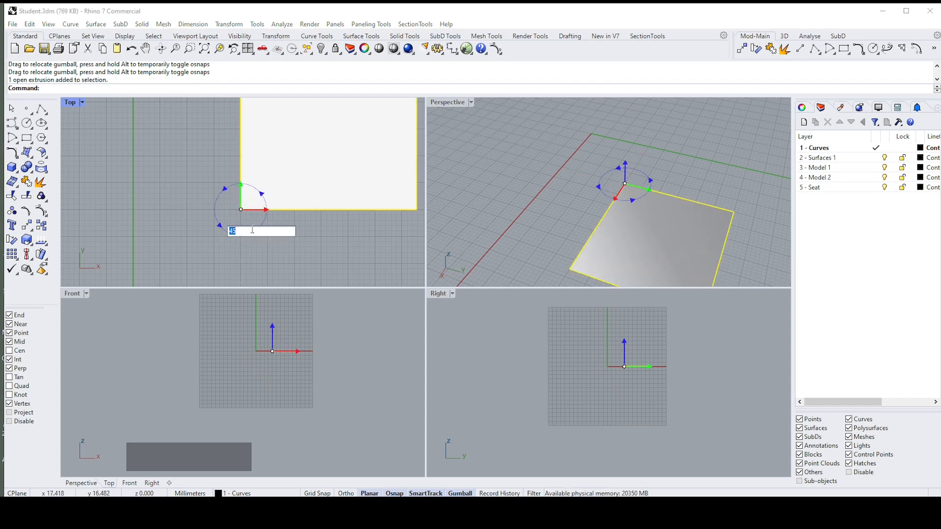
right_click(252, 229)
scroll(252, 227, "down", 4)
scroll(255, 226, "down", 2)
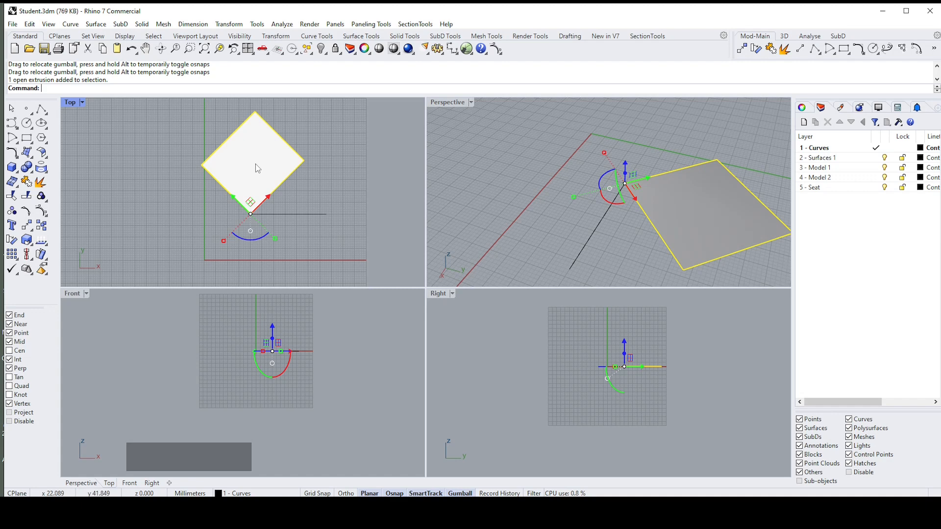
key("ctrl+z")
Step: Delete the square surface and the line along its lower edge, keeping the point, and turn on Record History
left_click(283, 218)
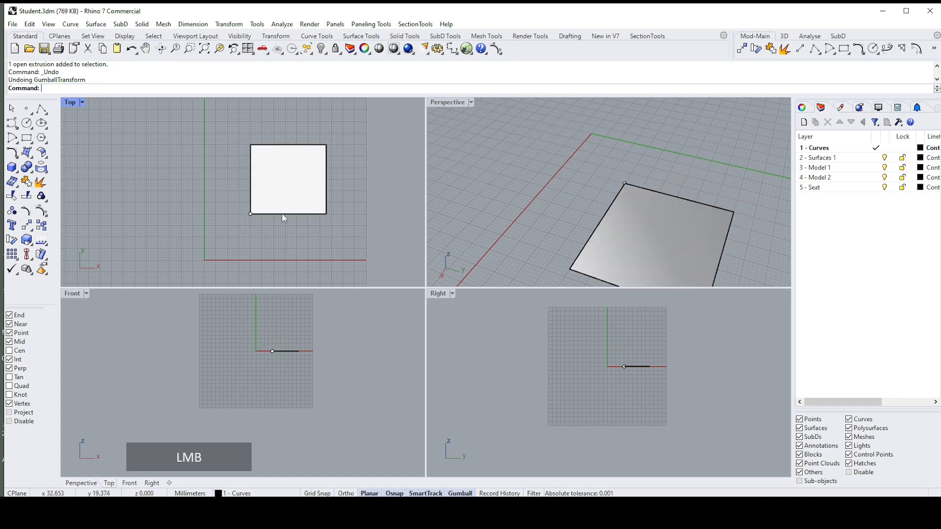
left_click(290, 203)
scroll(367, 194, "up", 2)
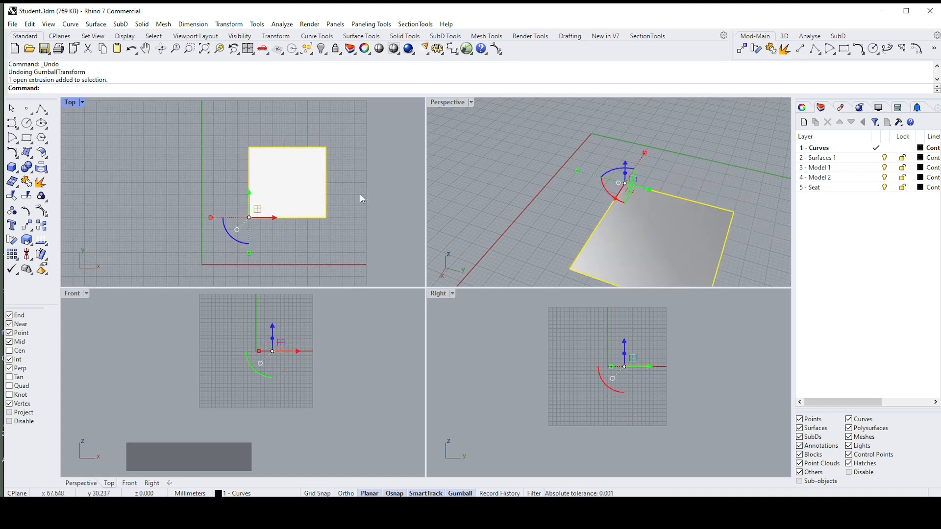
scroll(360, 200, "up", 3)
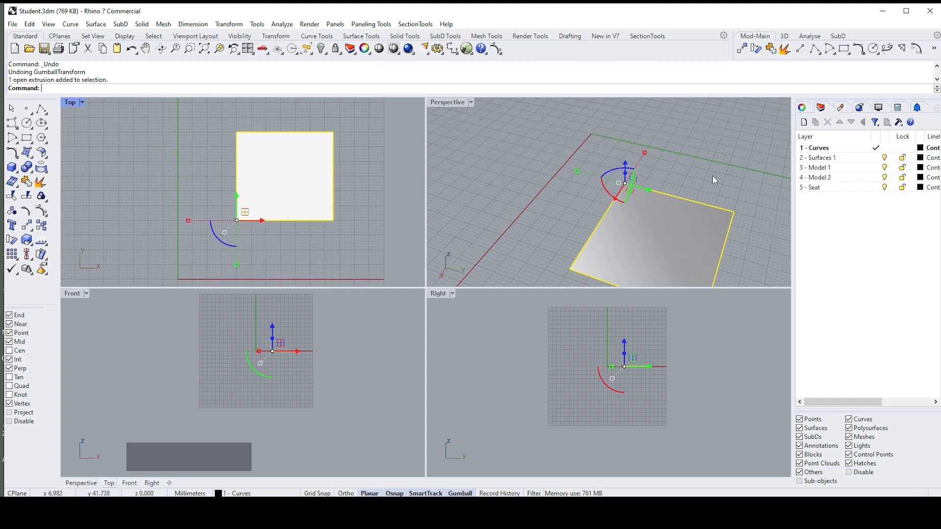
right_click_drag(714, 180, 656, 171)
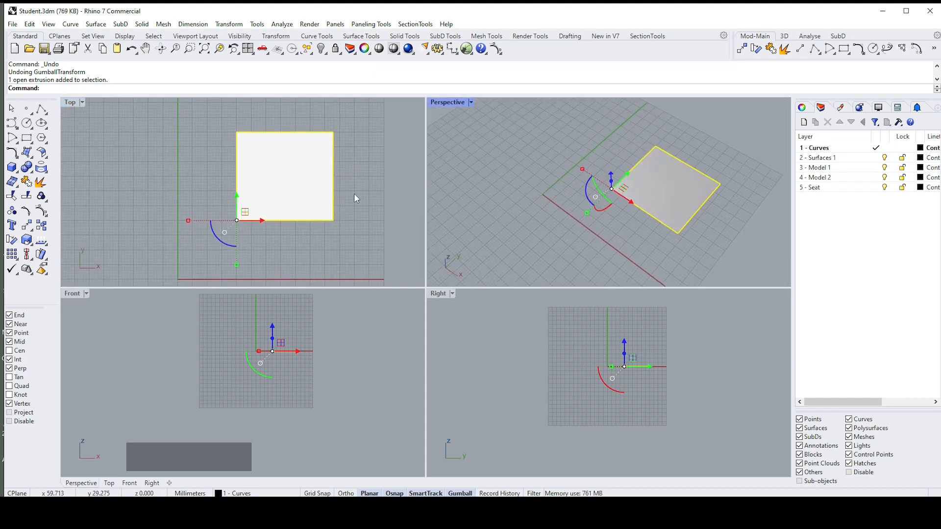
key("Delete")
left_click(323, 231)
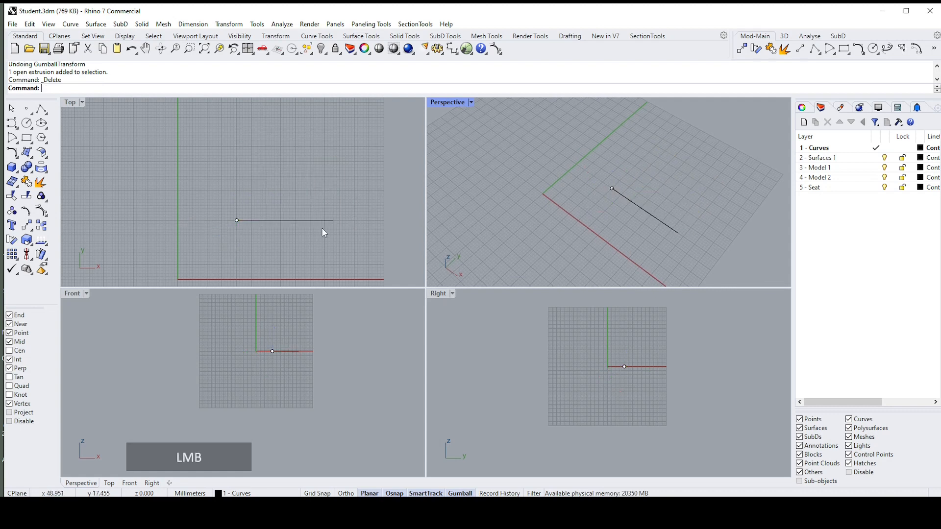
key("Delete")
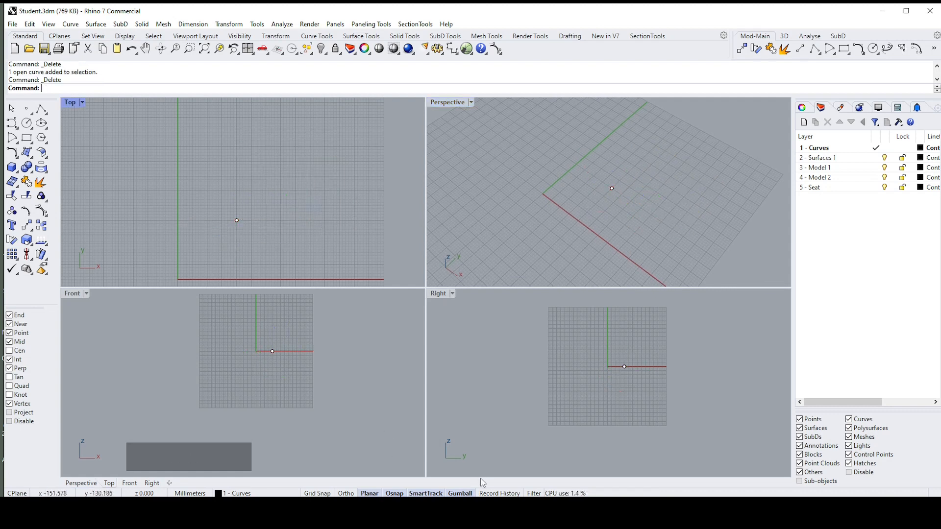
left_click(501, 492)
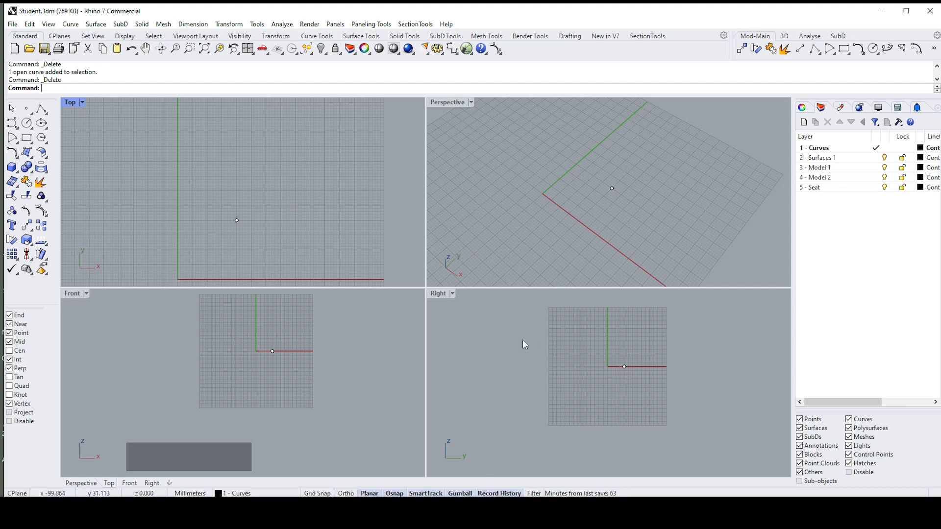
Step: Select the remaining point, move it to the origin by entering 0 during a Gumball move, and undo the move
left_click_drag(216, 199, 253, 234)
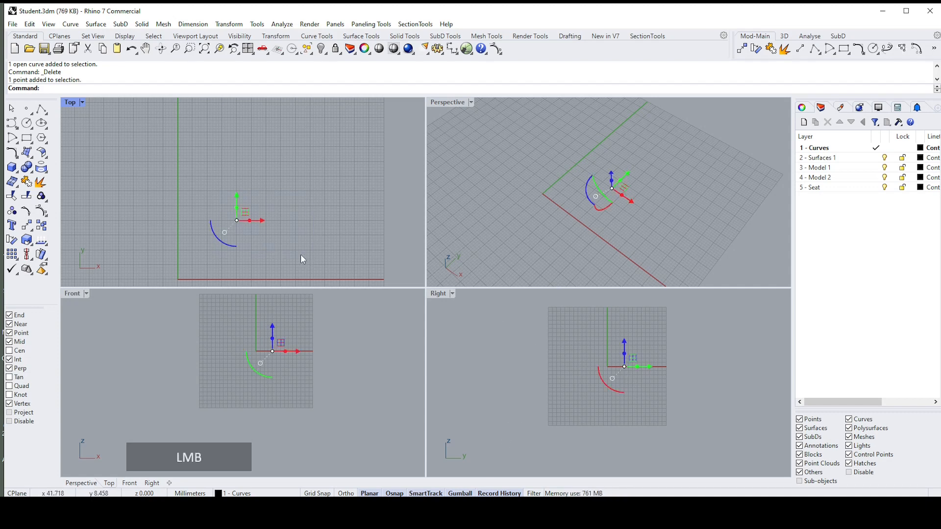
left_click(237, 225)
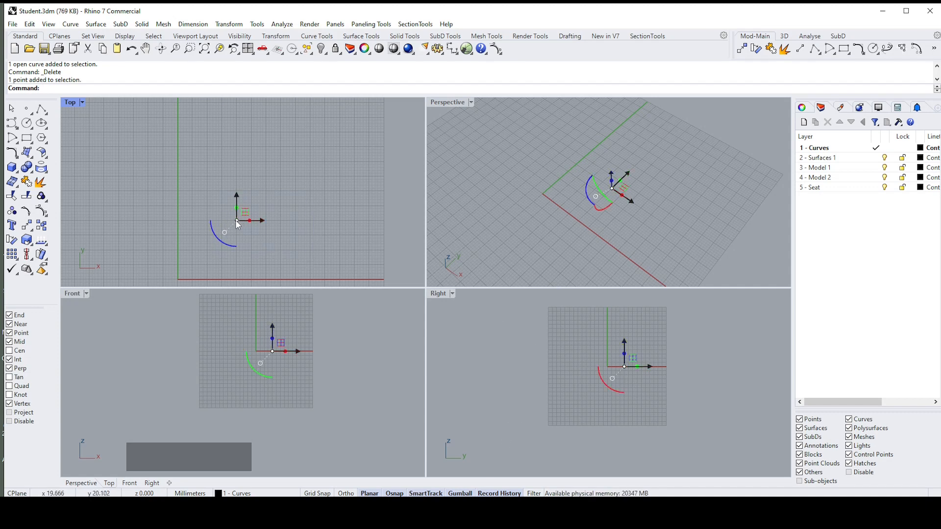
left_click_drag(237, 225, 207, 240)
type("0")
key("Return")
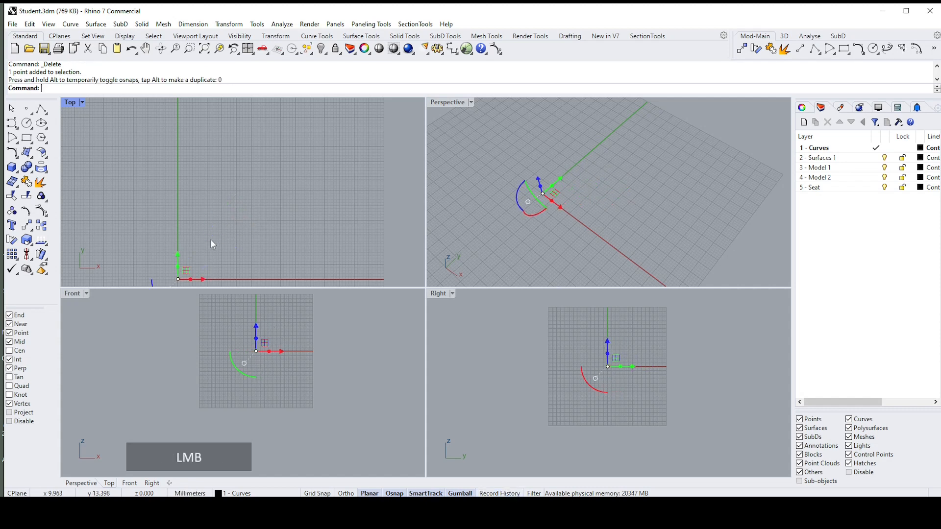
scroll(275, 231, "down", 4)
scroll(272, 230, "up", 2)
mouse_move(272, 231)
right_mouse_down()
mouse_move(287, 201)
mouse_move(277, 219)
right_mouse_up()
scroll(270, 229, "up", 1)
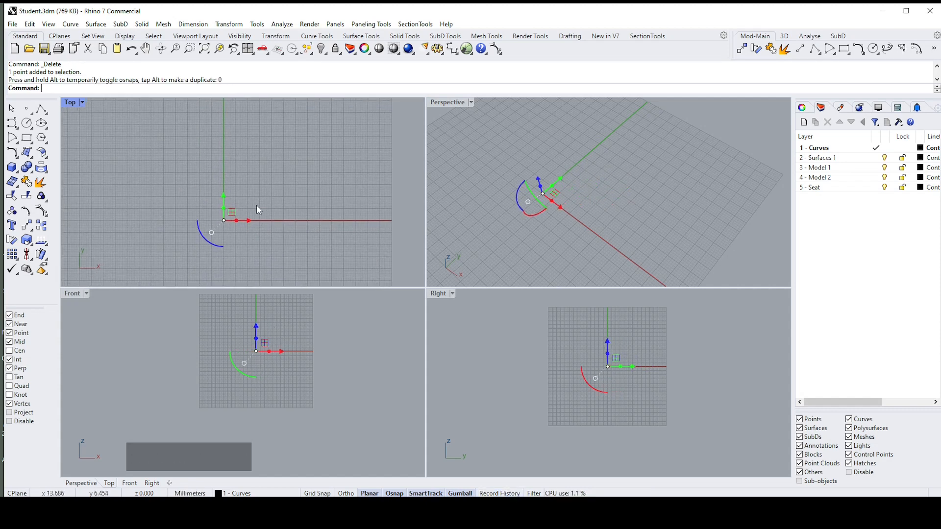
key("ctrl+z")
scroll(257, 204, "up", 1)
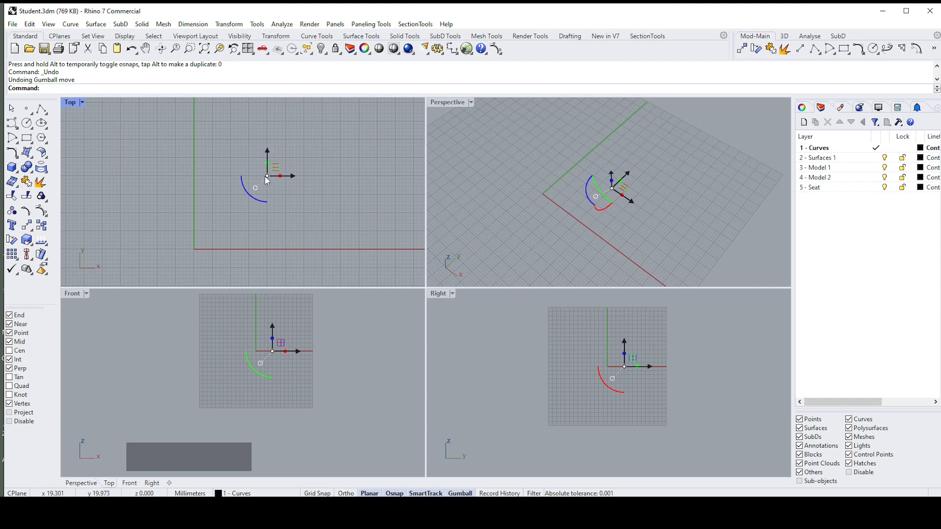
Step: Move the point to the origin again with the Gumball, entering 0 as the destination
left_click_drag(269, 180, 249, 189)
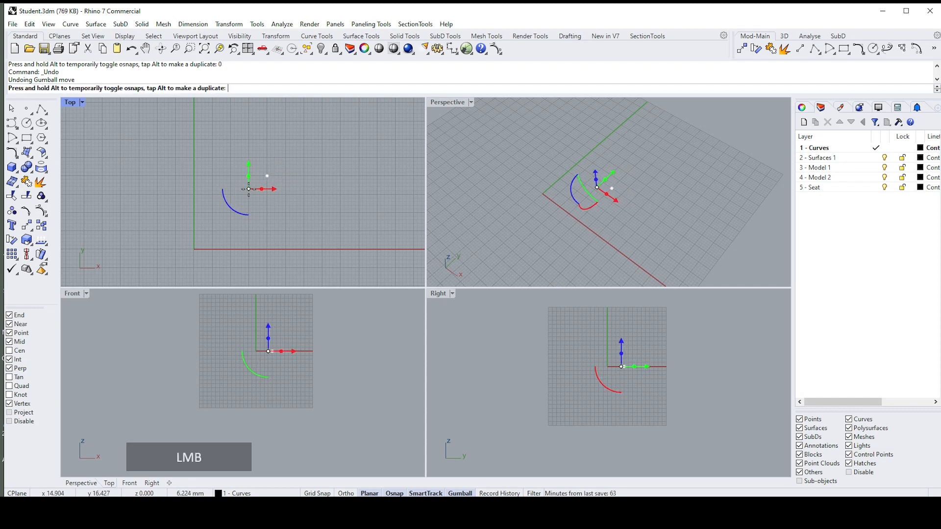
type("0")
left_click_drag(249, 189, 249, 189)
key("Return")
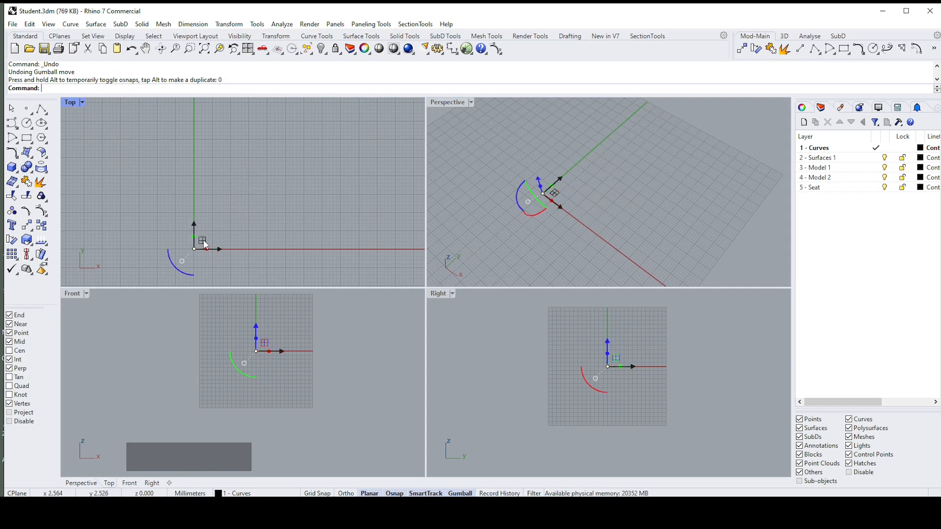
right_click_drag(225, 229, 240, 211)
scroll(246, 262, "down", 2)
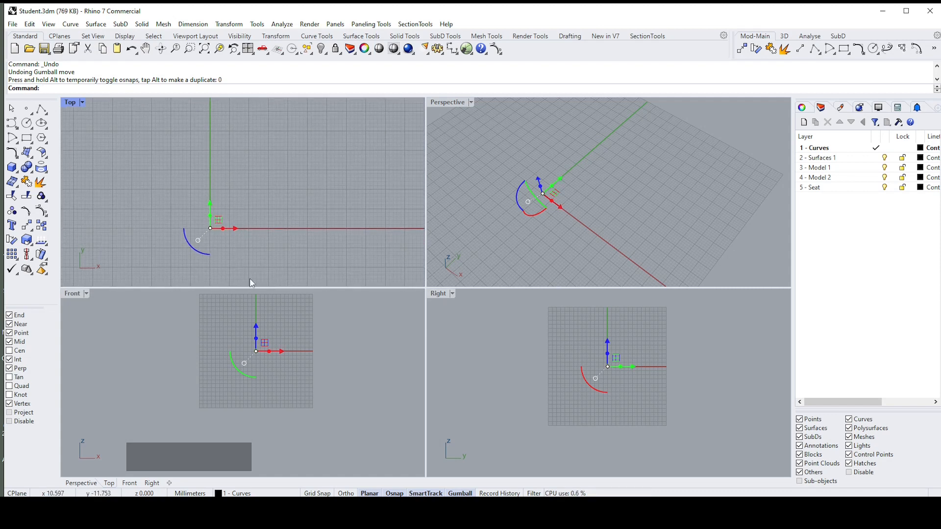
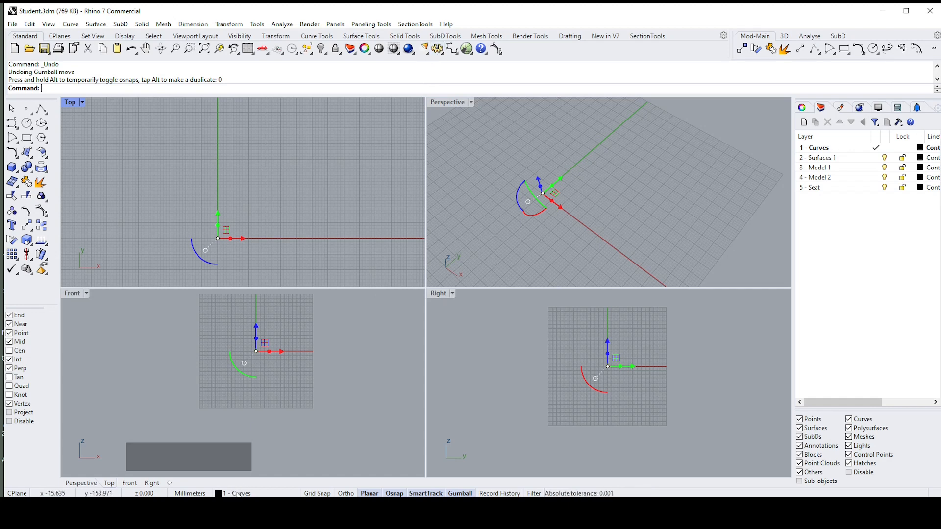
Step: Select the point at the origin and change its layer to 3 - Model 1
left_click(238, 494)
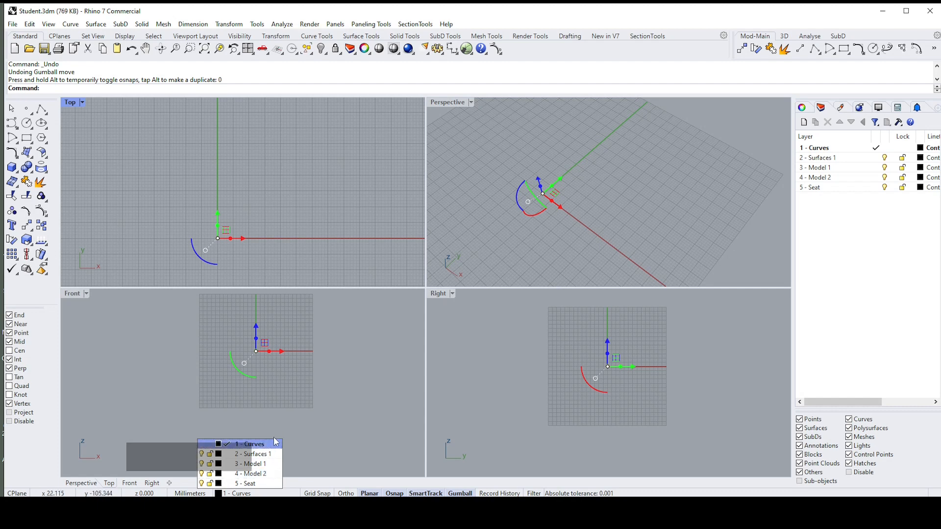
left_click(162, 445)
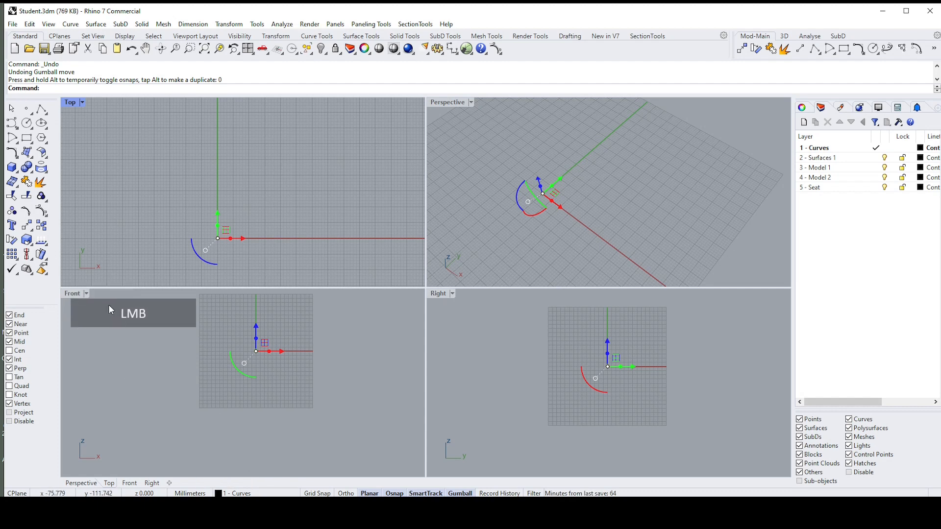
left_click(237, 493)
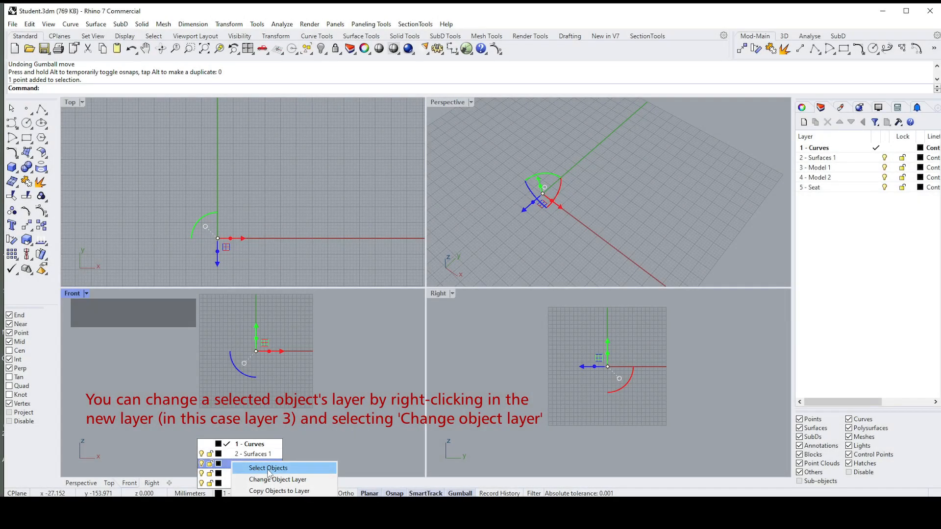
left_click(237, 479)
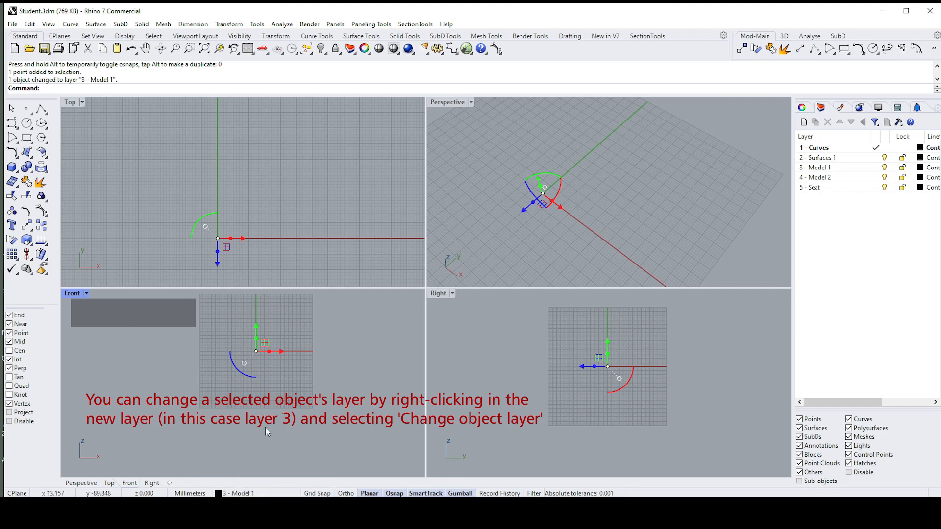
Step: Turn the 3 - Model 1 layer off and back on
left_click(245, 493)
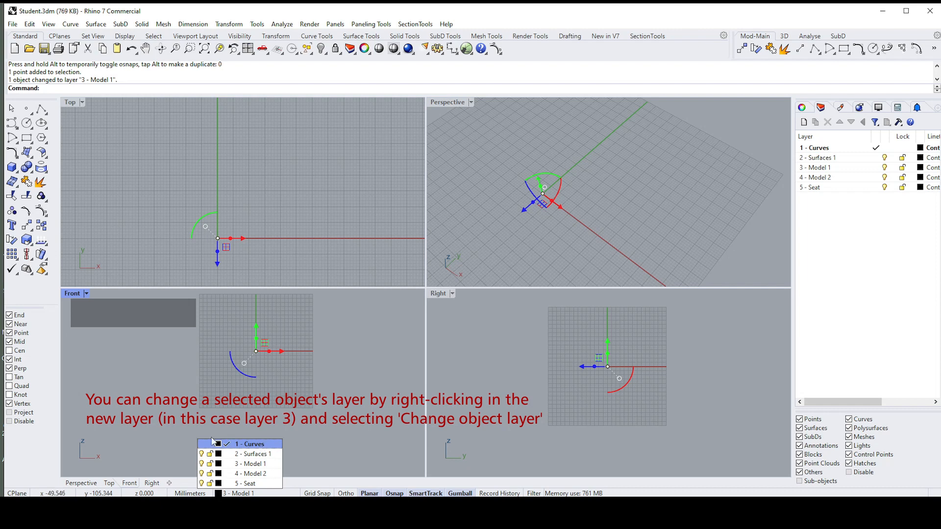
left_click(202, 464)
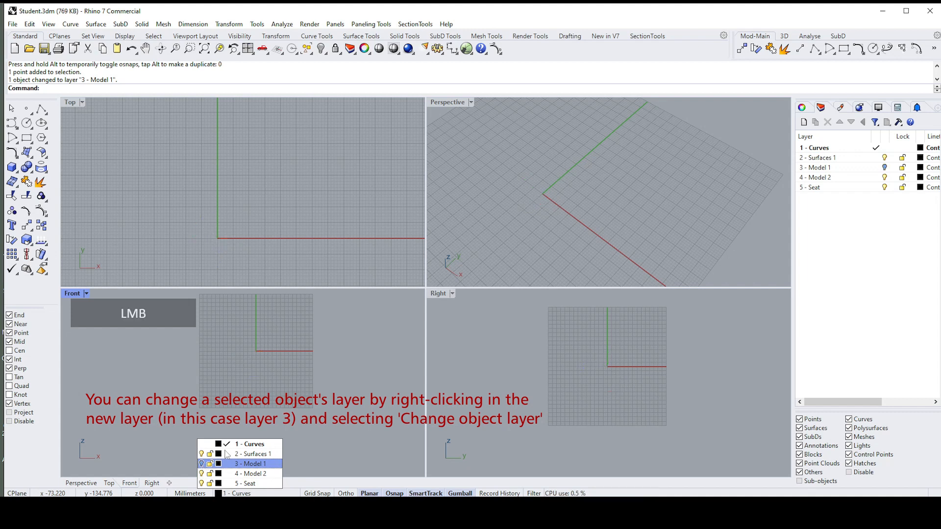
left_click(202, 463)
left_click(290, 417)
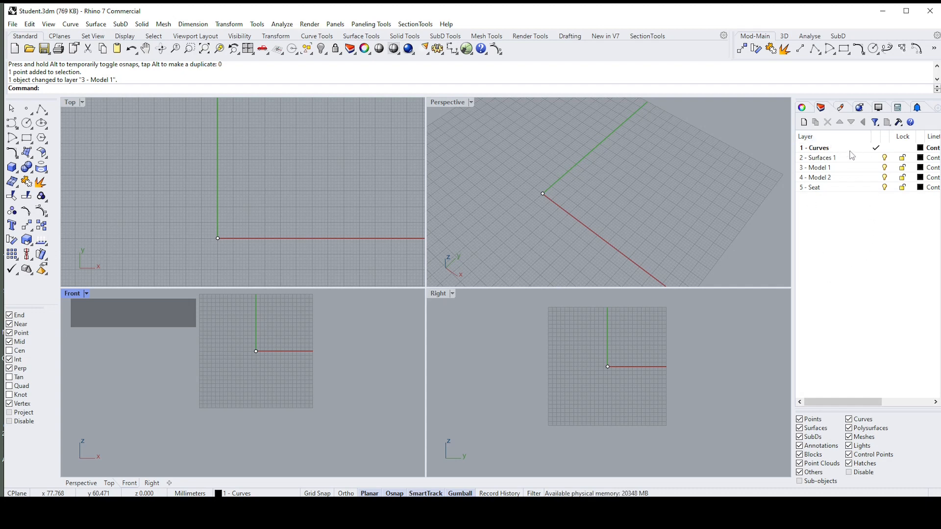
Step: Rename the 1 - Curves layer as Name and undo the rename
left_click(879, 136)
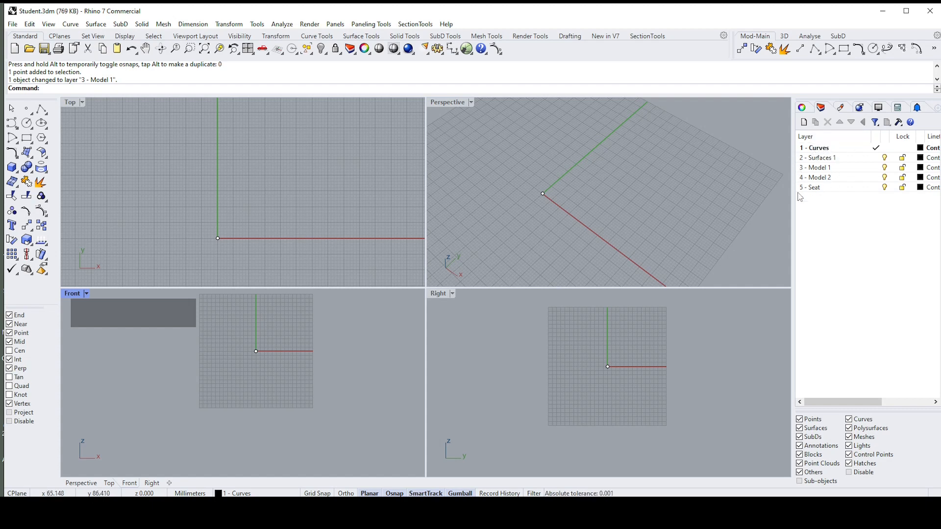
left_click(823, 148)
left_click(828, 149)
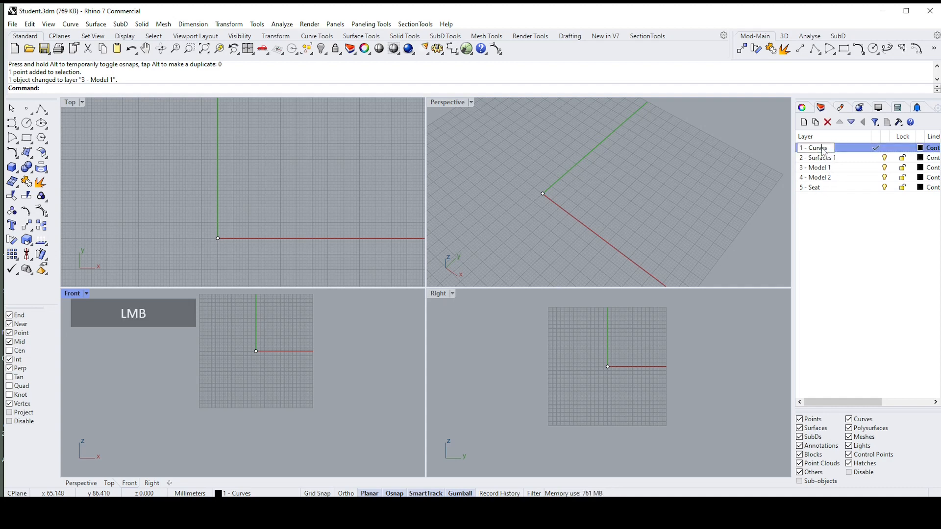
left_click(833, 152)
type("Name")
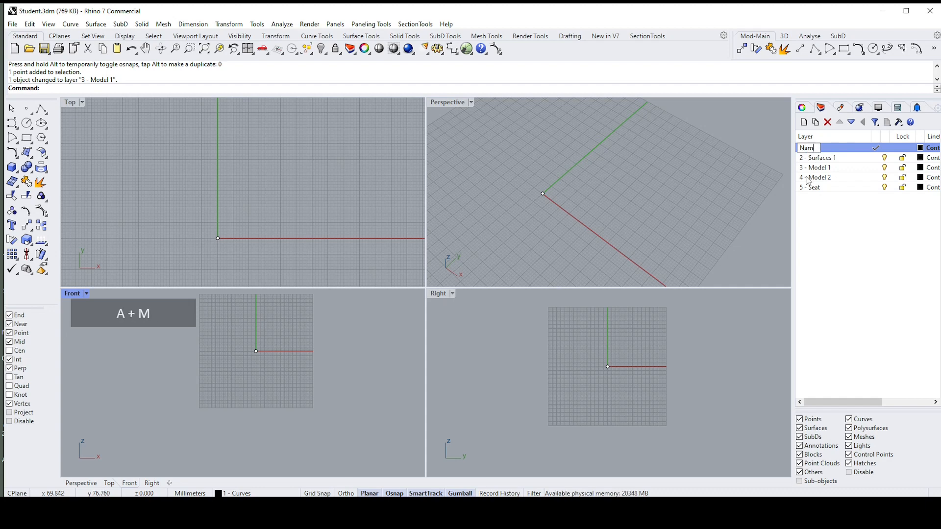
key("Return")
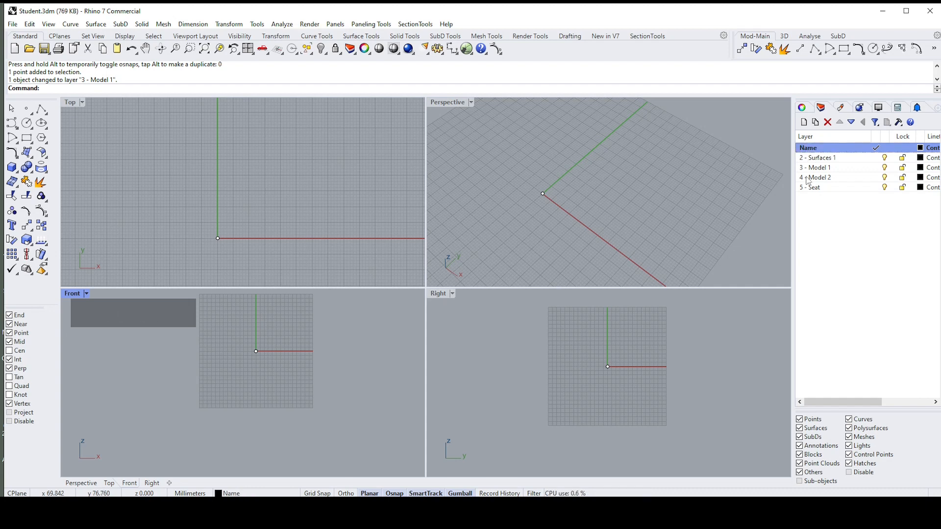
key("ctrl+z")
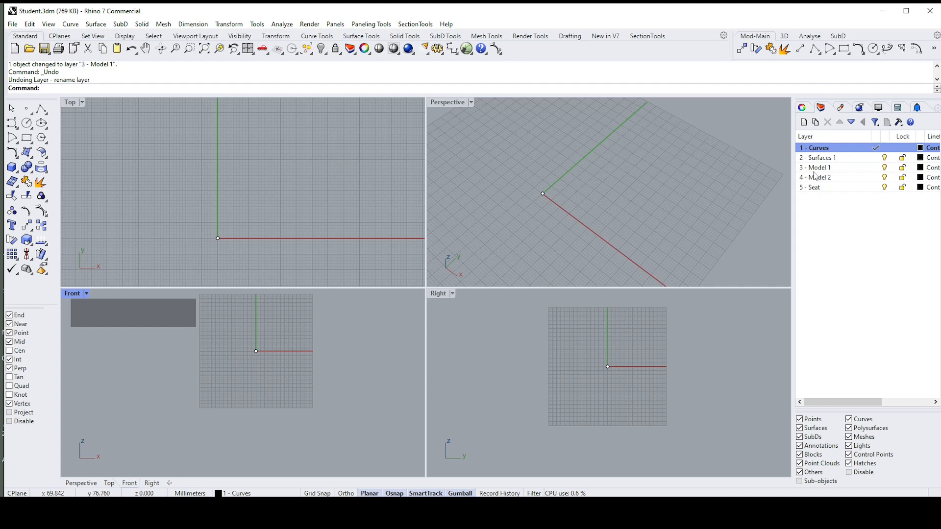
left_click(834, 201)
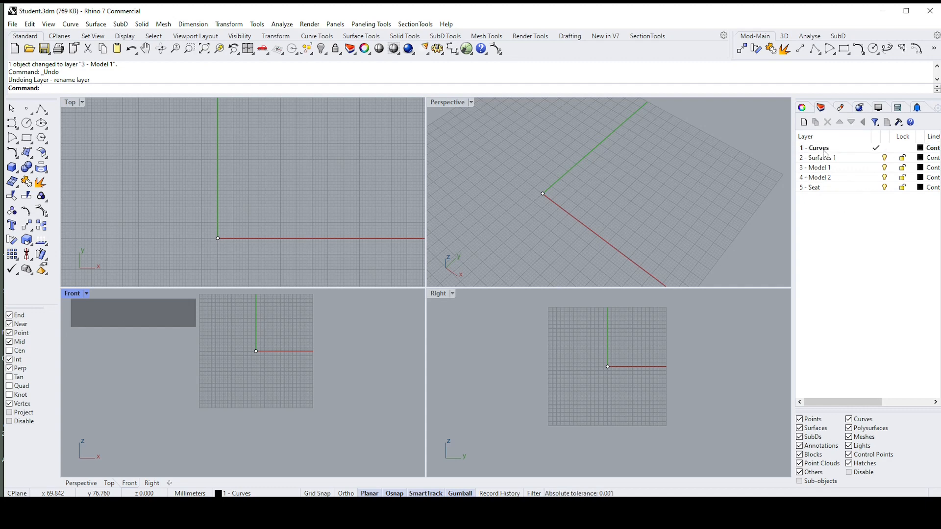
Step: Create a sublayer named 1.1 Lines under the 1 - Curves layer
right_click(824, 149)
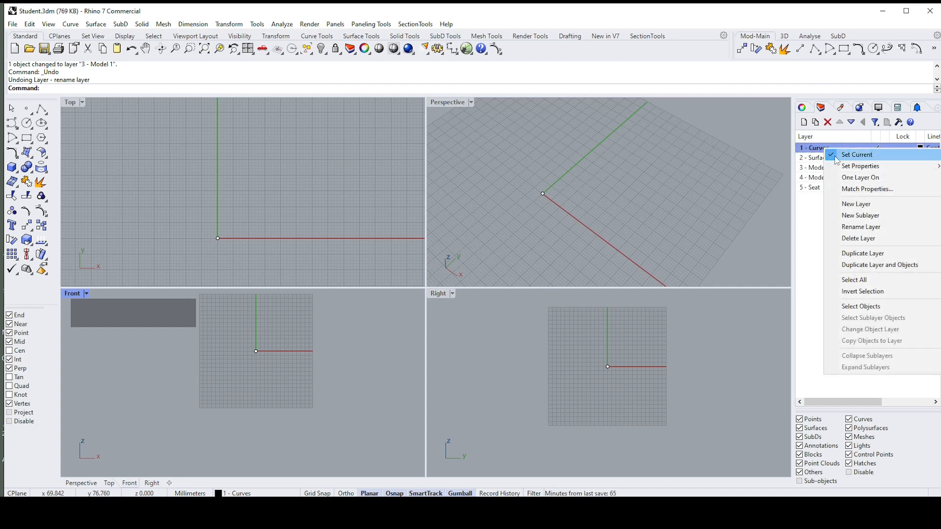
left_click(860, 215)
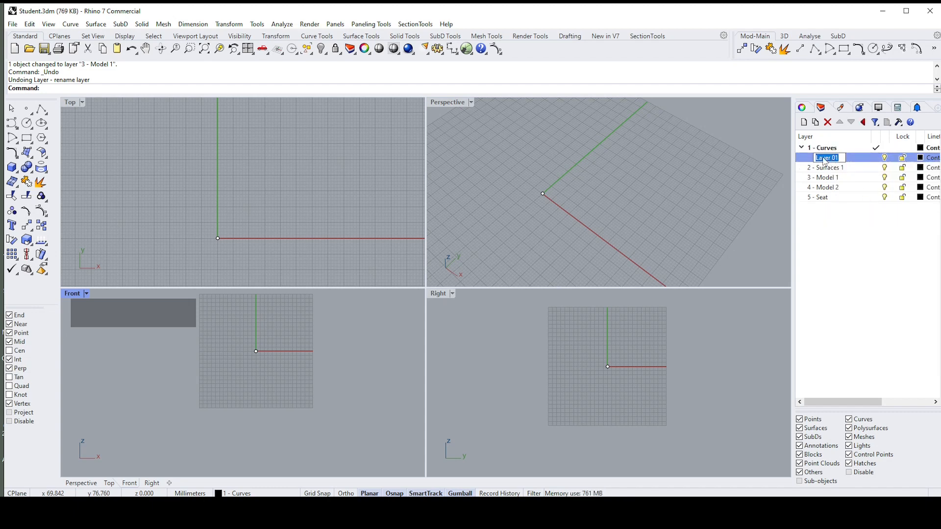
type("1,")
key("BackSpace")
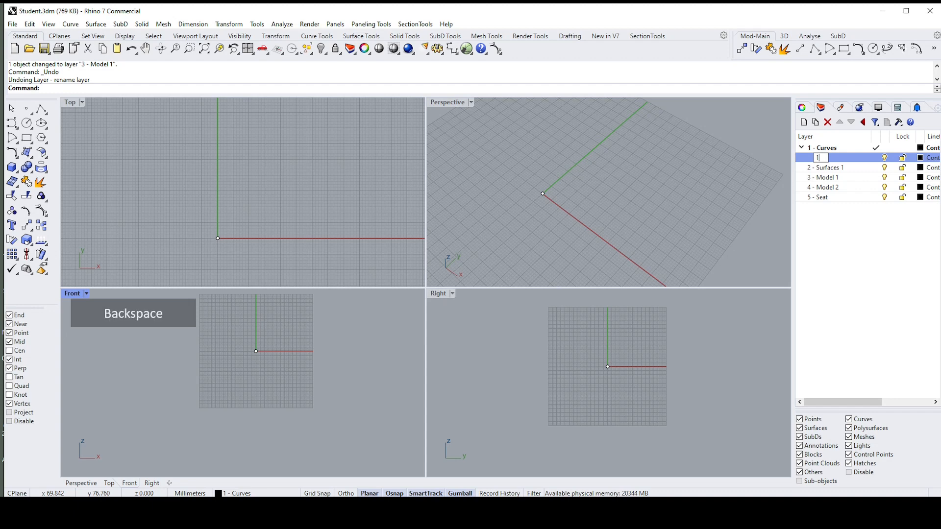
type(".12")
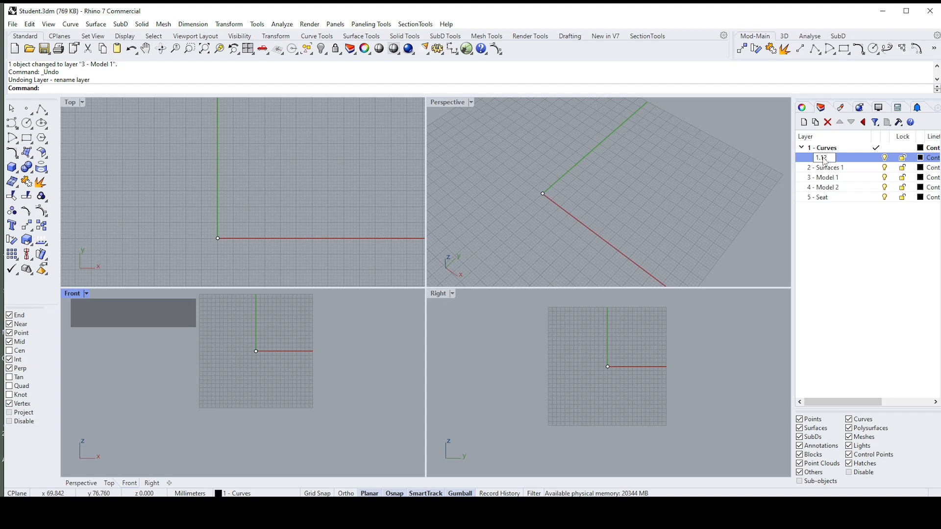
key("BackSpace")
key("BackSpace")
key("BackSpace")
type("1 Line")
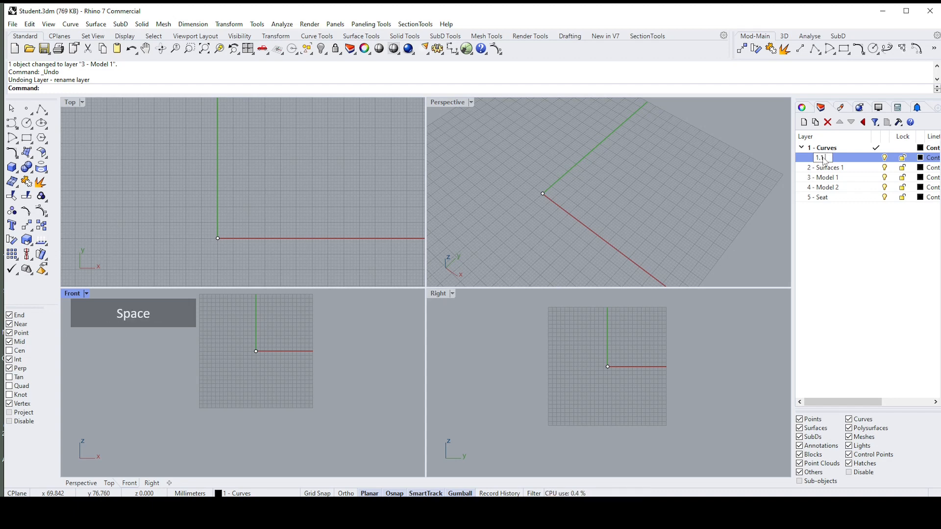
type("s")
scroll(833, 237, "down", 2)
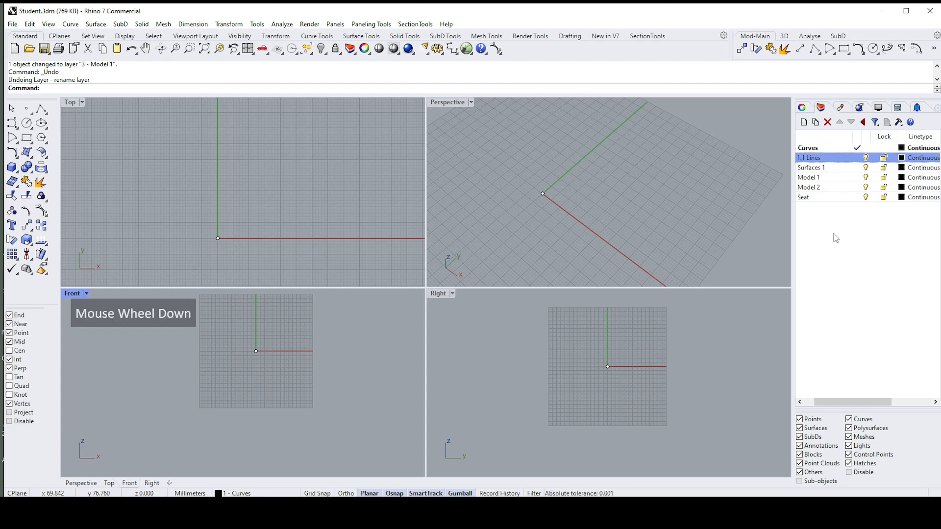
left_click(837, 243)
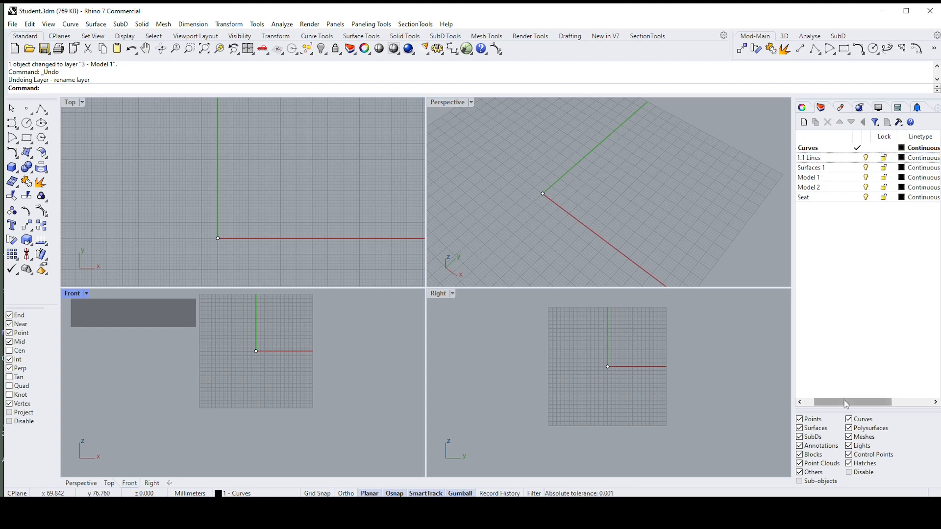
Step: Set the 1 - Curves layer color to red with RGB values 226, 28, 28
left_click_drag(844, 402, 824, 403)
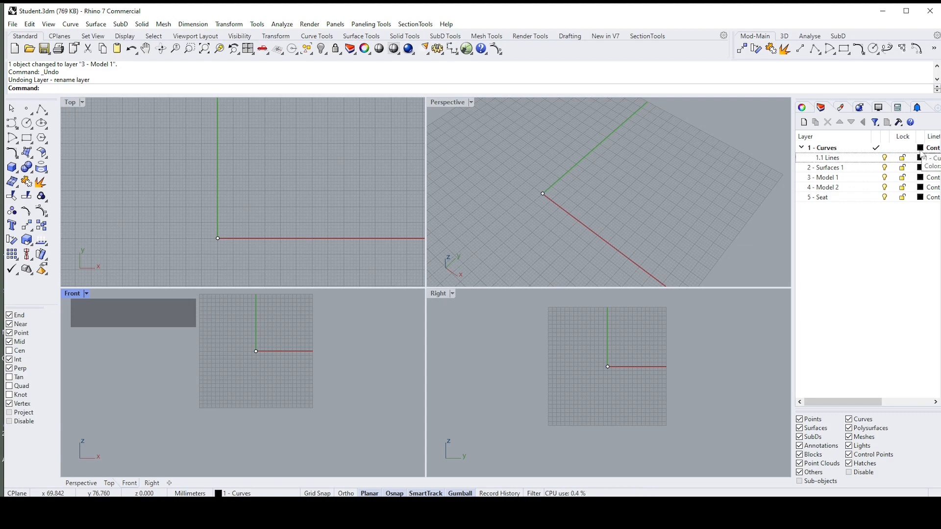
left_click(921, 148)
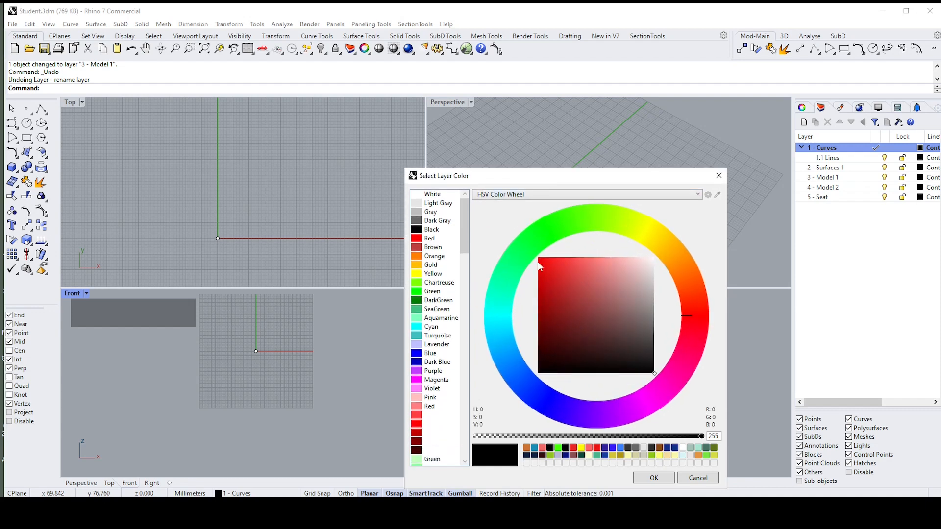
left_click(553, 270)
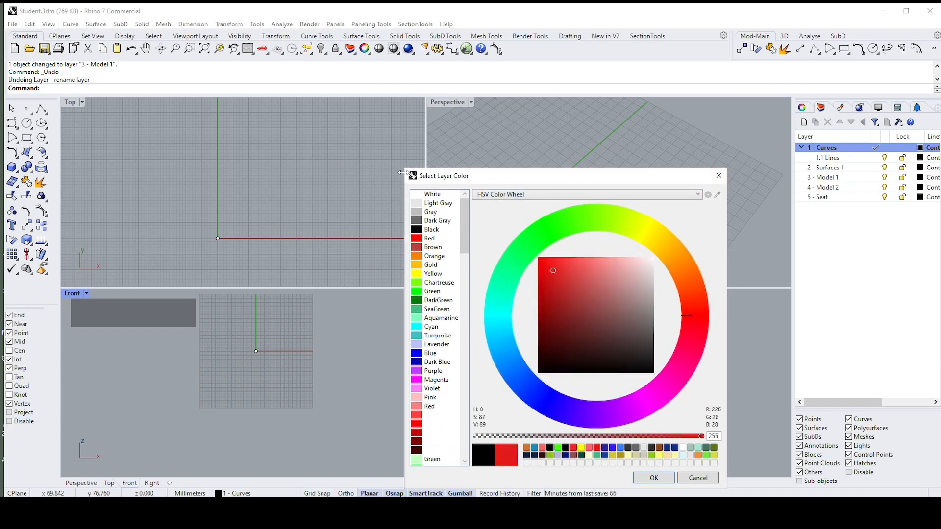
left_click_drag(401, 172, 473, 271)
left_click_drag(617, 283, 631, 145)
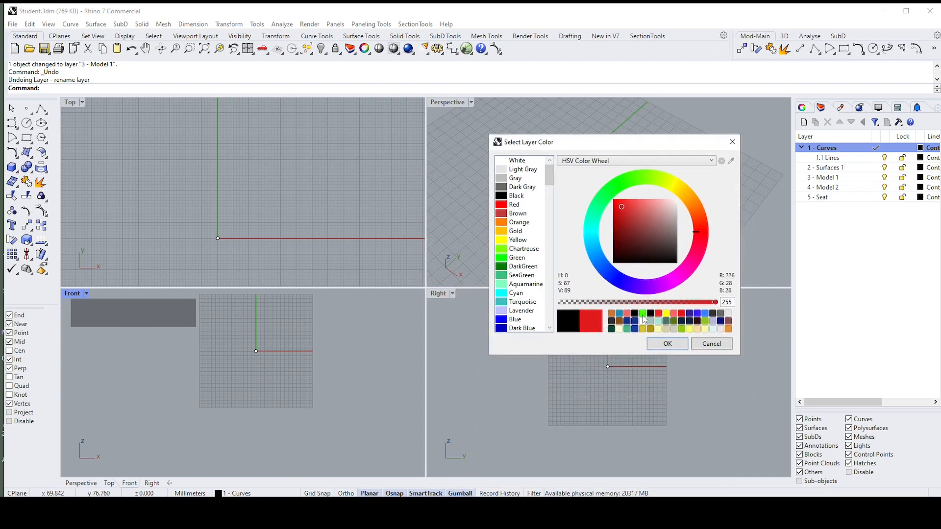
left_click(668, 344)
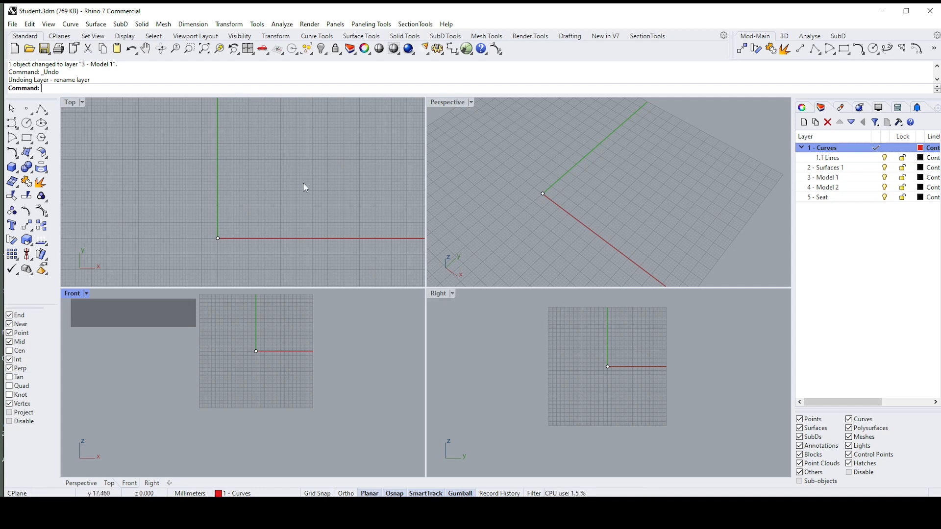
Step: Draw an open two-segment polyline in the Top viewport from the origin along the x axis, ending at about x 18.4, y 19.9
left_click(12, 138)
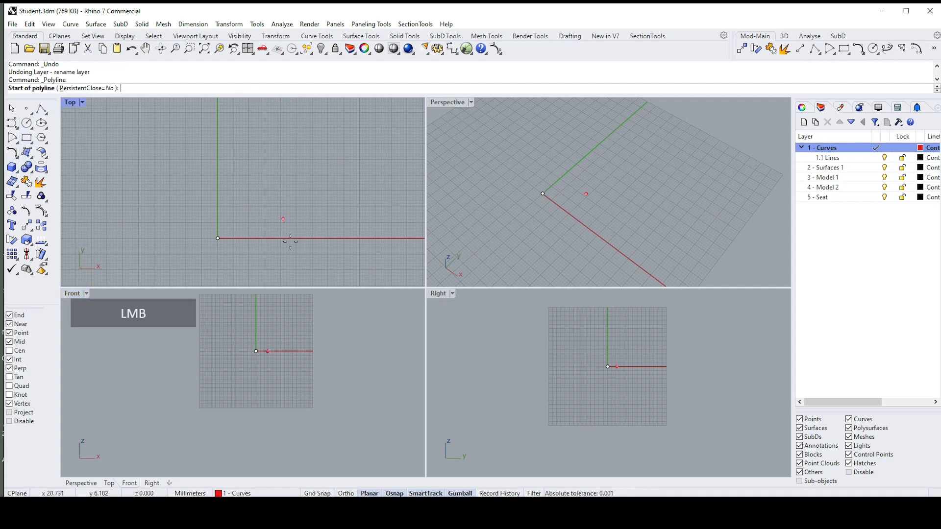
left_click(218, 239)
left_click(332, 238)
left_click(276, 175)
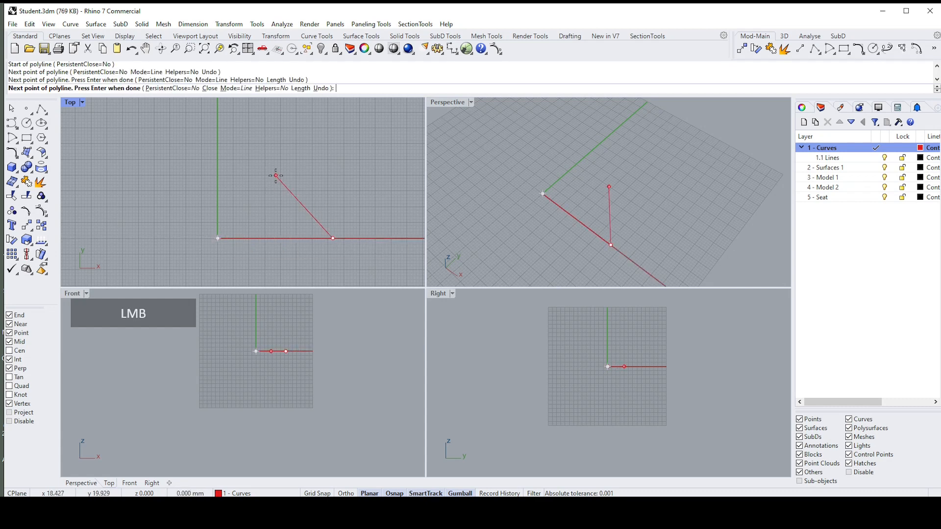
right_click(275, 175)
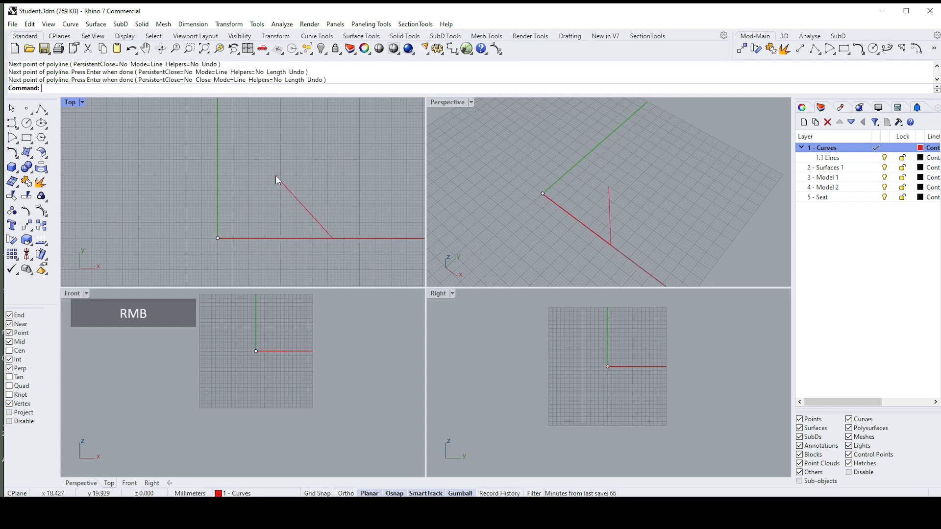
Step: Select the new polyline and name it Line in its object properties
left_click(319, 222)
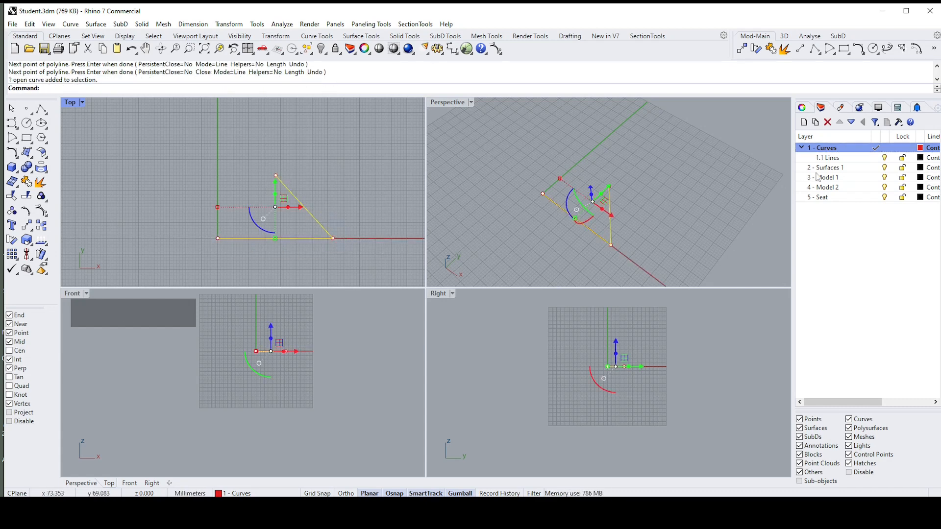
left_click(802, 108)
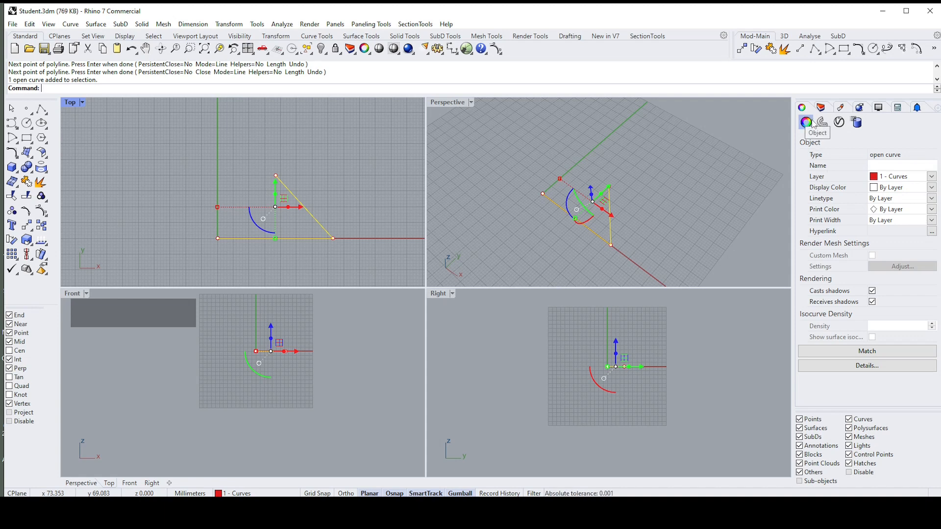
left_click(878, 167)
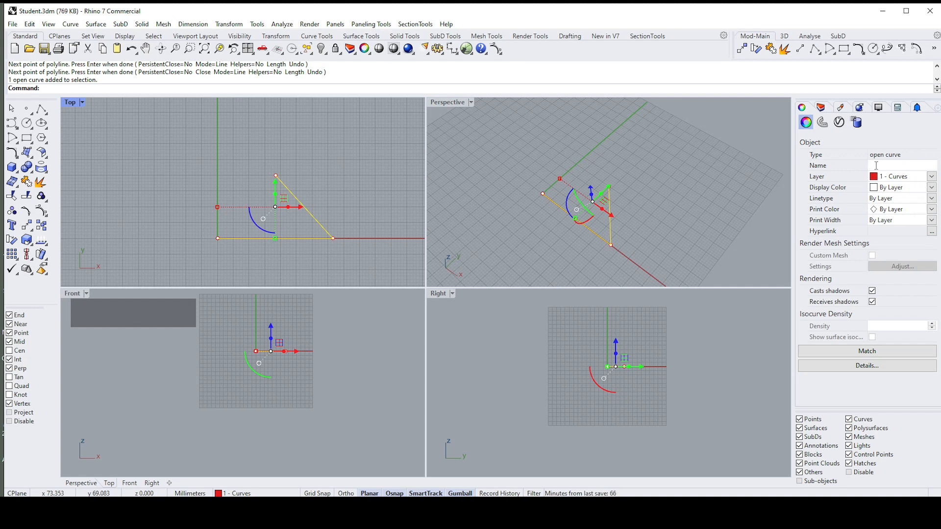
type("Line")
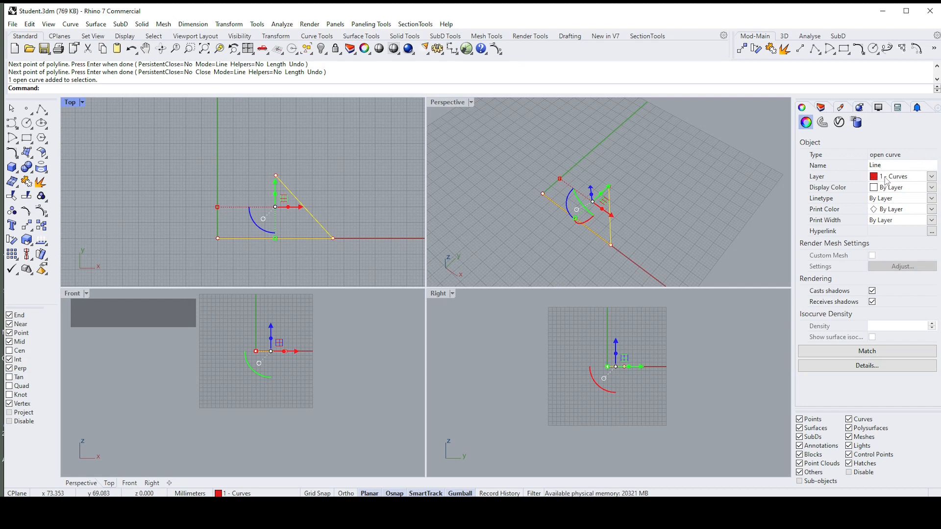
Step: Assign the selected polyline to the 3 - Model 1 layer and turn that layer off
left_click(931, 177)
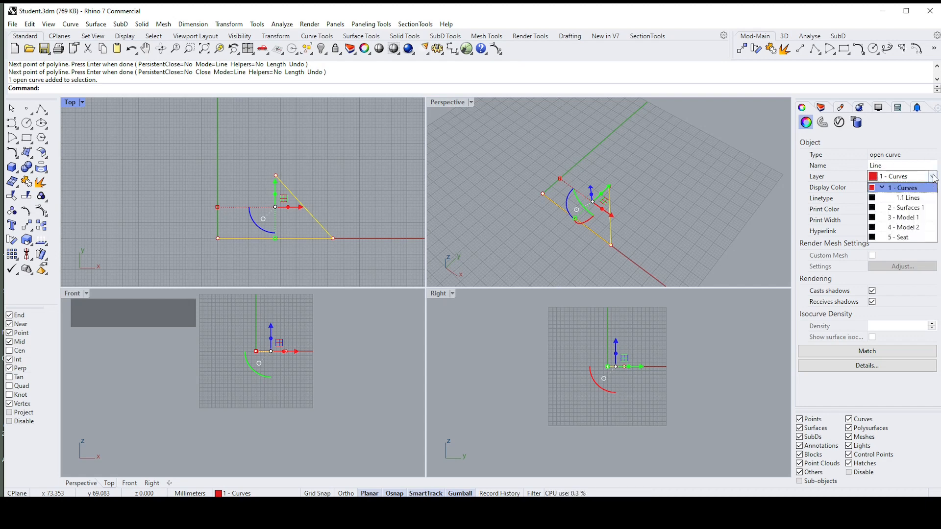
left_click(903, 218)
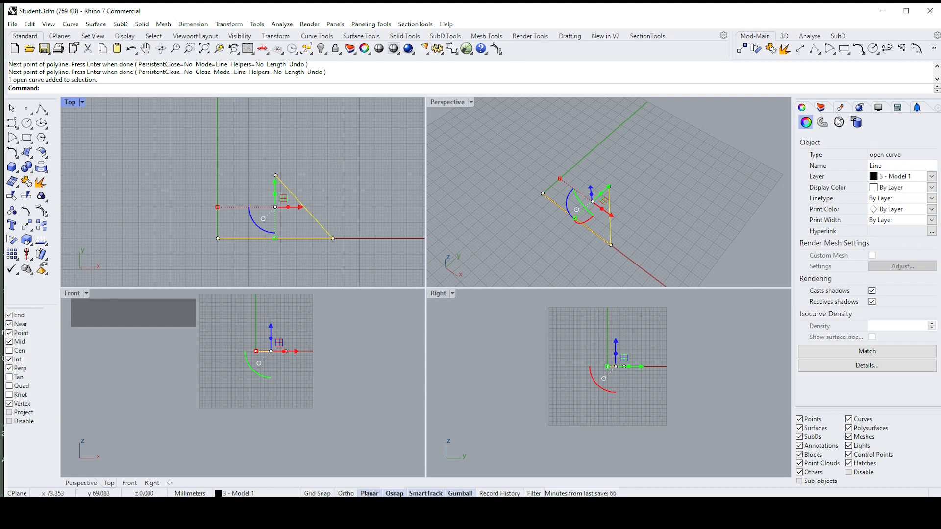
left_click(821, 107)
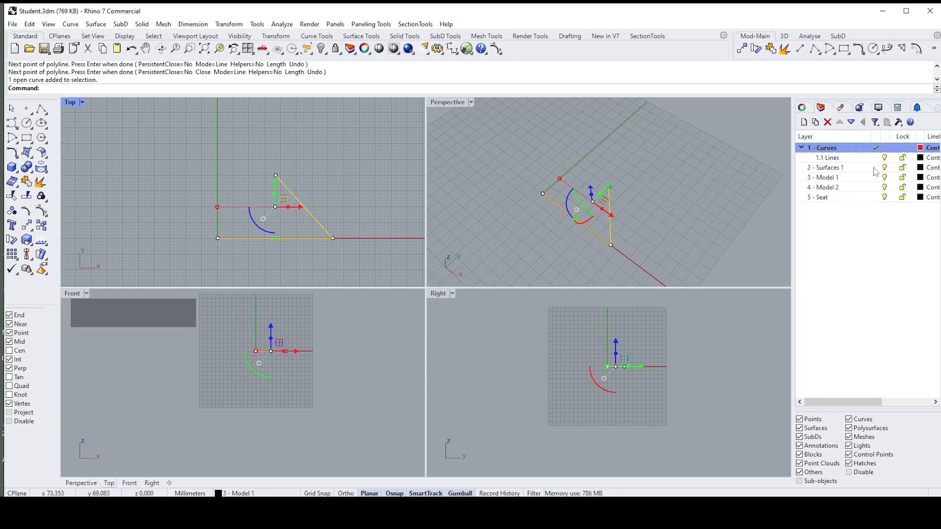
left_click(885, 179)
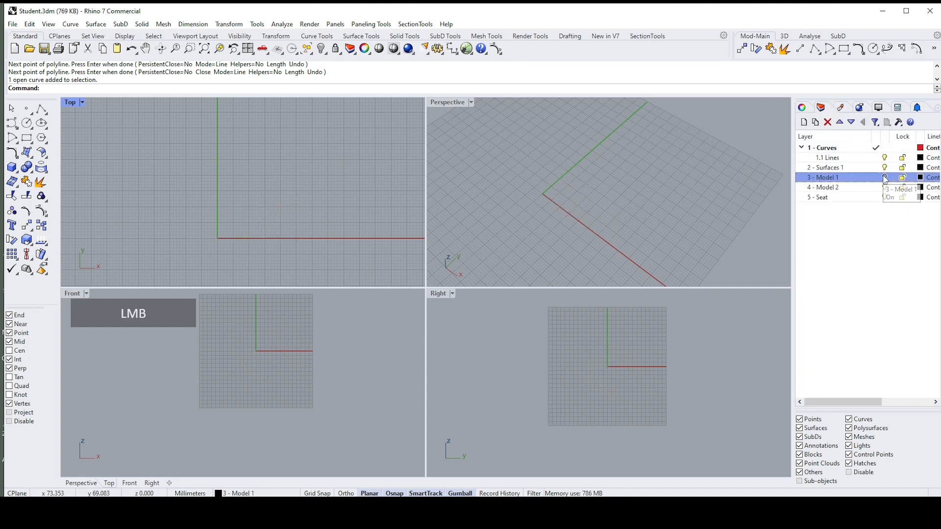
Step: Turn the 3 - Model 1 layer back on and reassign the two-segment polyline to the 1 - Curves layer
left_click(885, 178)
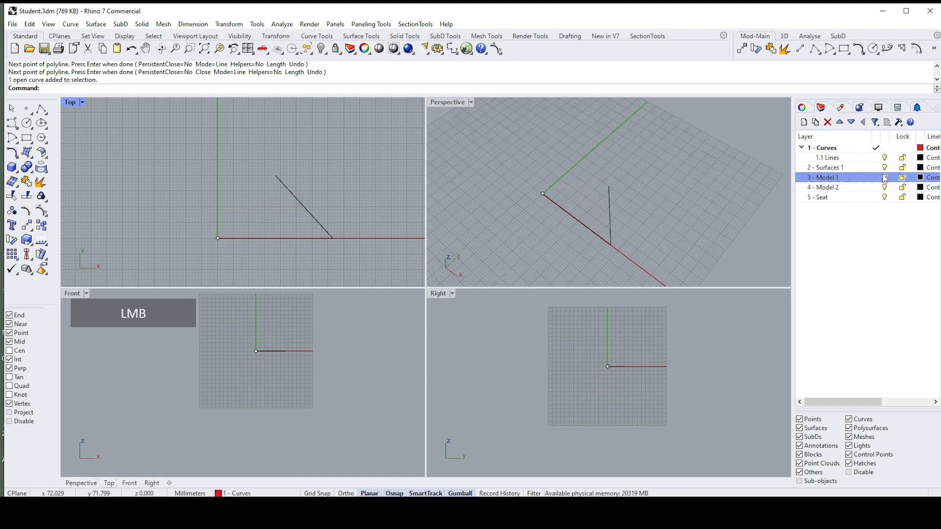
left_click(802, 107)
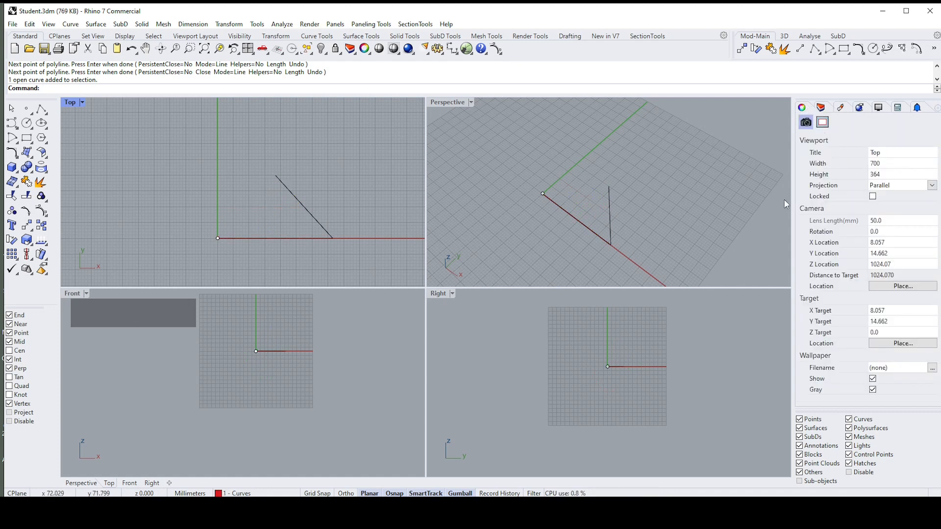
left_click(610, 218)
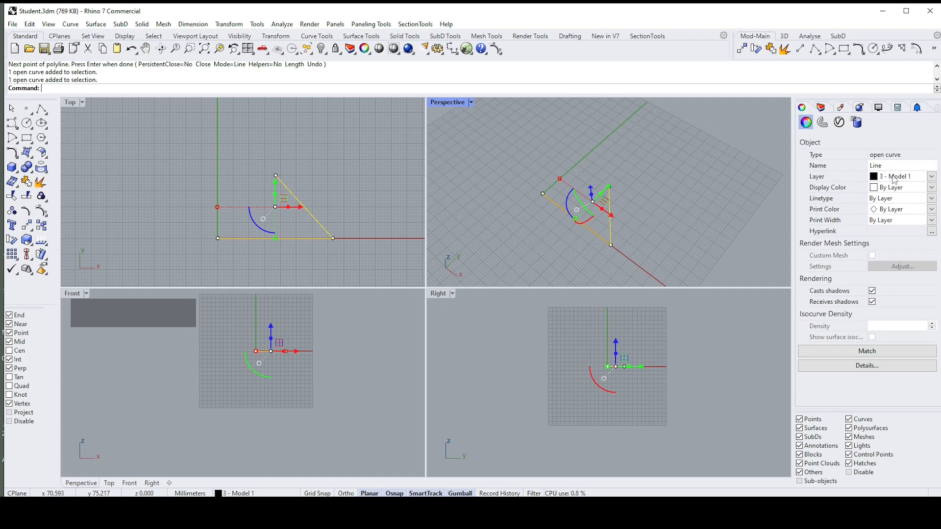
left_click(931, 177)
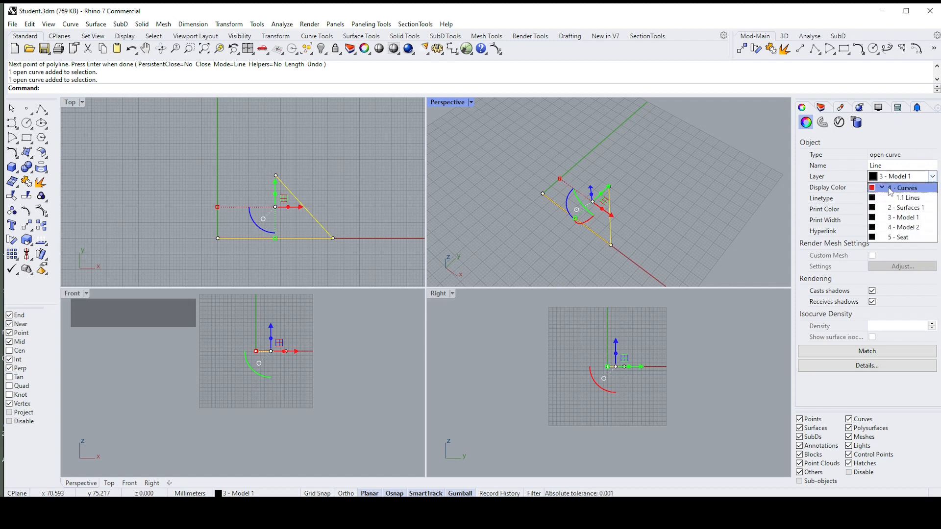
left_click(892, 188)
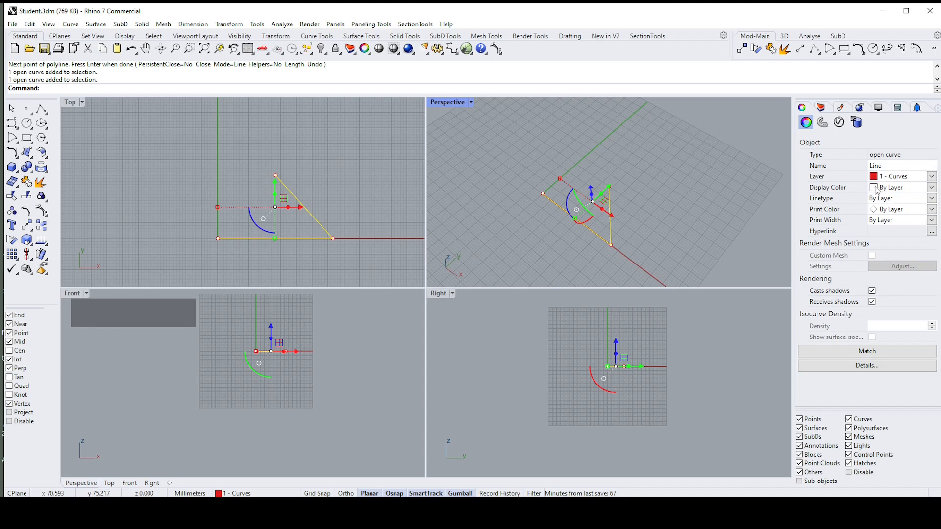
Step: Give the selected polyline a custom dark red display color with RGB values 111, 47, 47 and check it in its properties
left_click(900, 189)
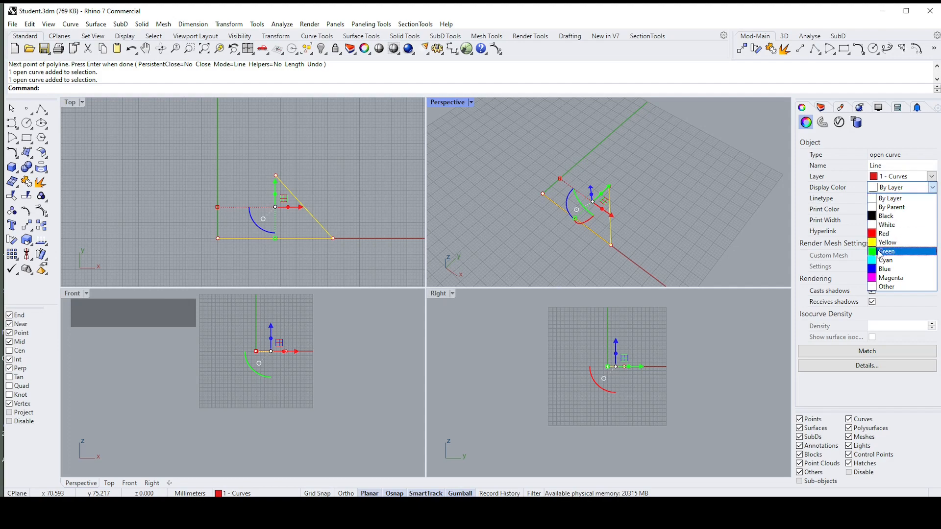
left_click(882, 288)
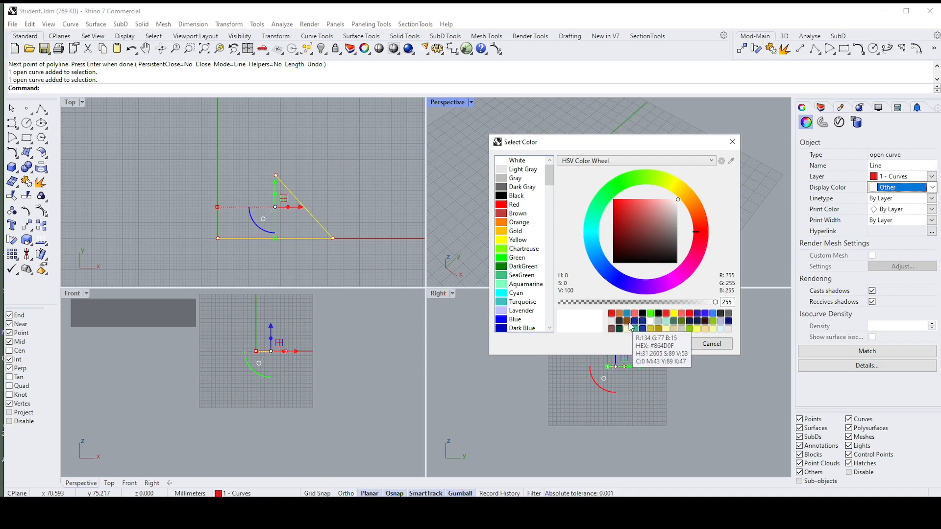
left_click(637, 245)
left_click(667, 343)
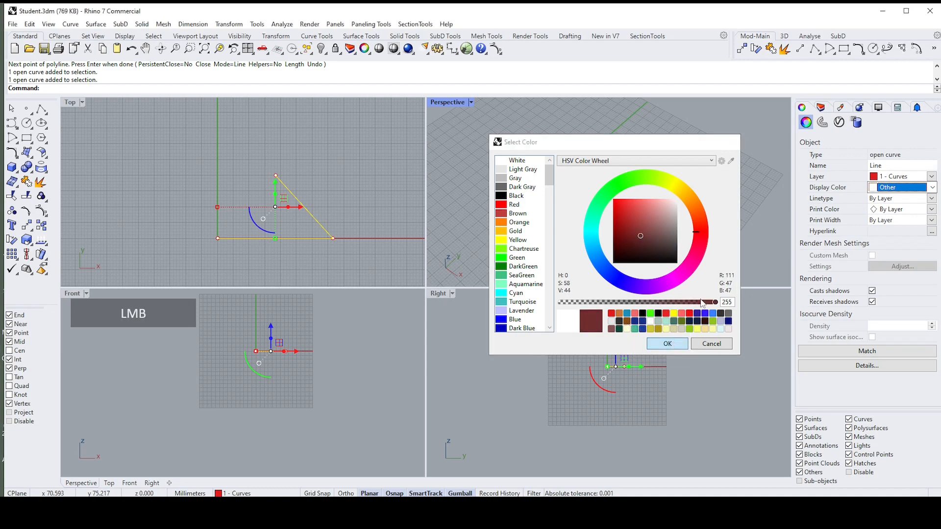
left_click(701, 213)
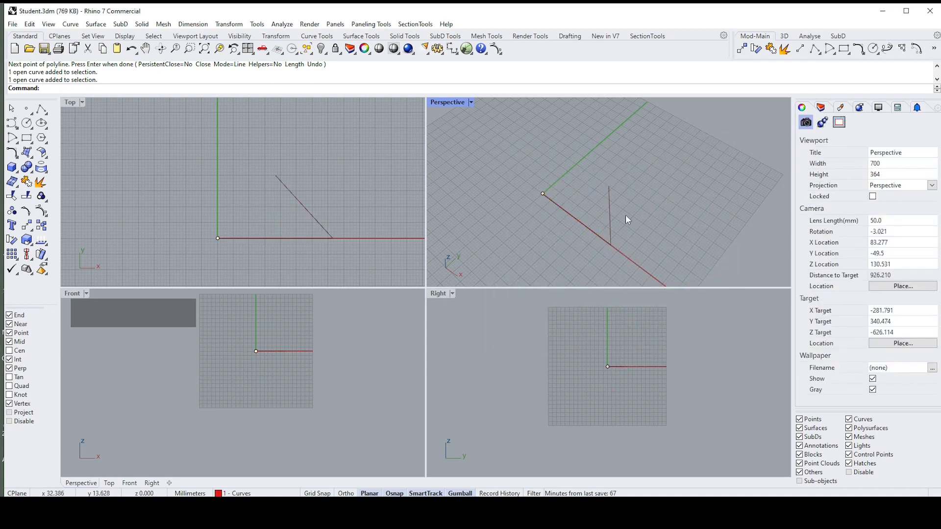
left_click(612, 220)
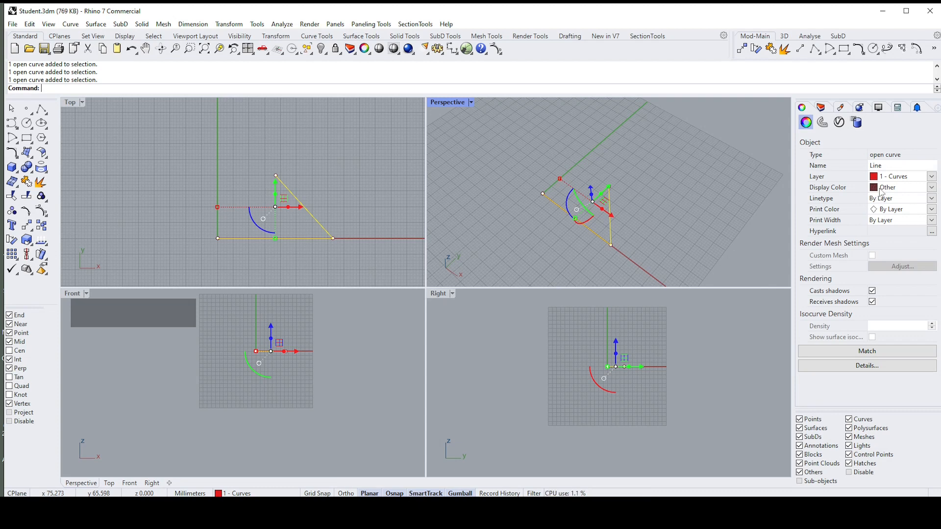
left_click(716, 195)
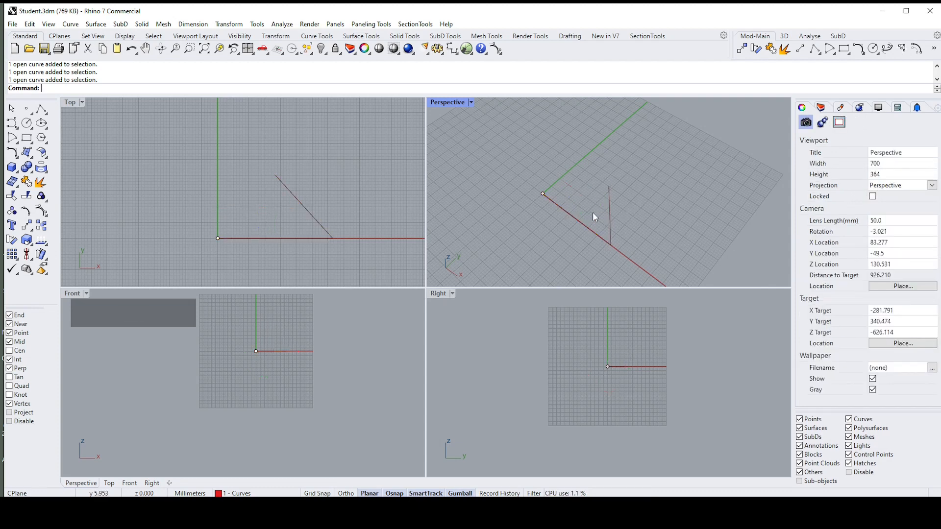
Step: Set the polyline's linetype to Dashed and view it up close in the Top viewport
left_click(609, 209)
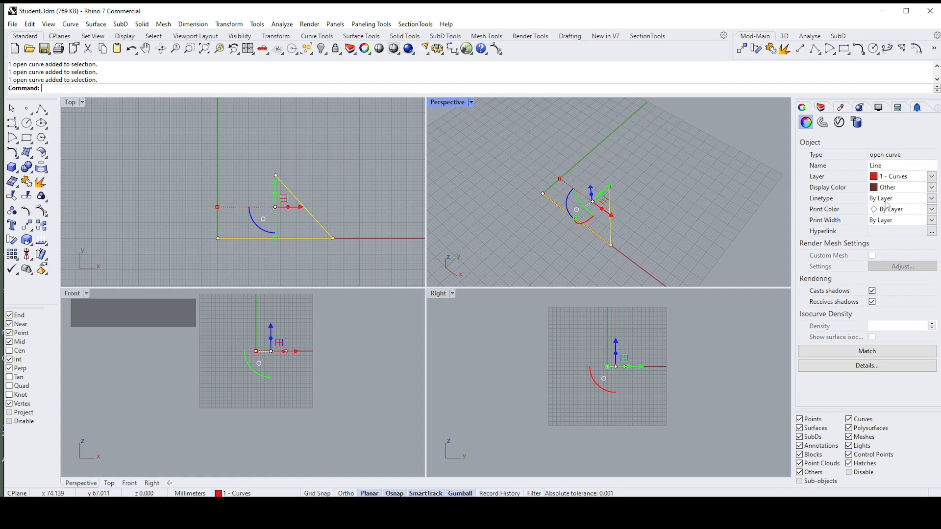
left_click(884, 199)
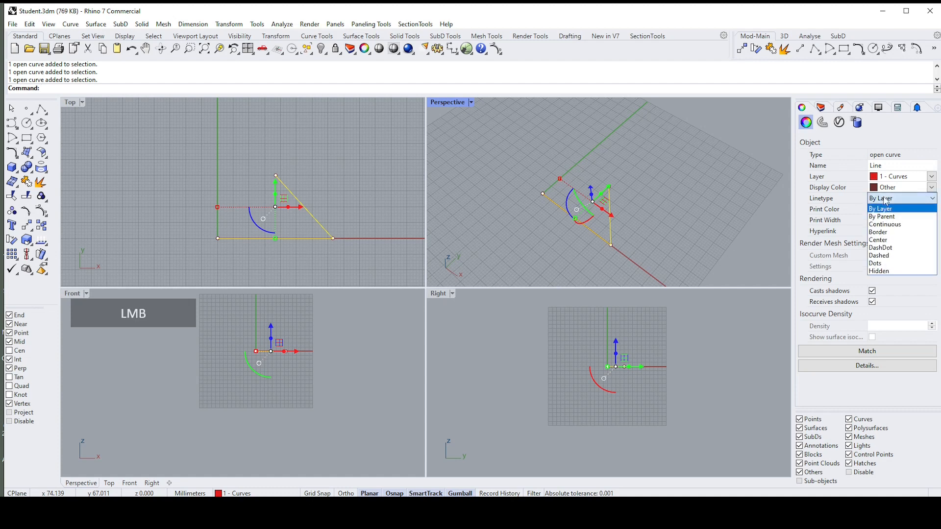
left_click(879, 260)
scroll(395, 217, "up", 2)
left_click(338, 225)
right_click_drag(337, 225, 384, 229)
scroll(345, 243, "up", 2)
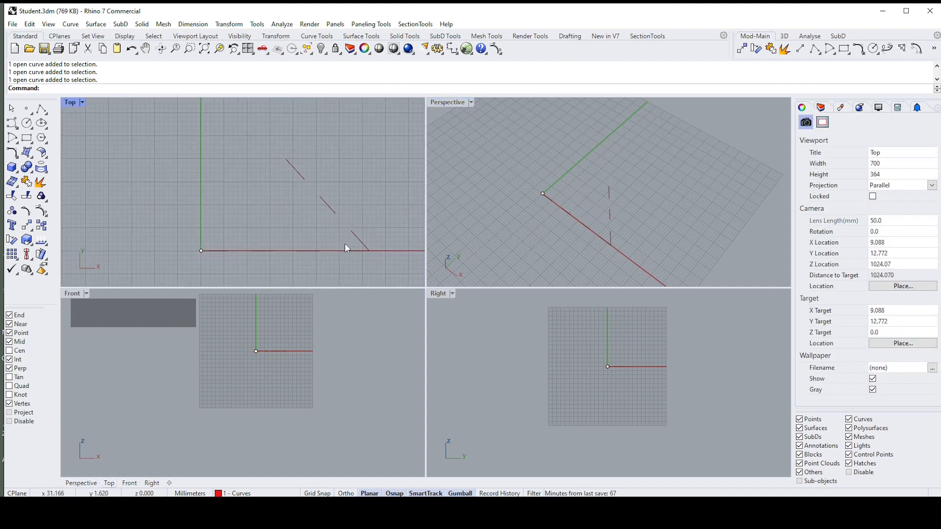
Step: Set the polyline's print color to Cyan and its print width to 0.7
left_click(362, 250)
scroll(394, 211, "down", 1)
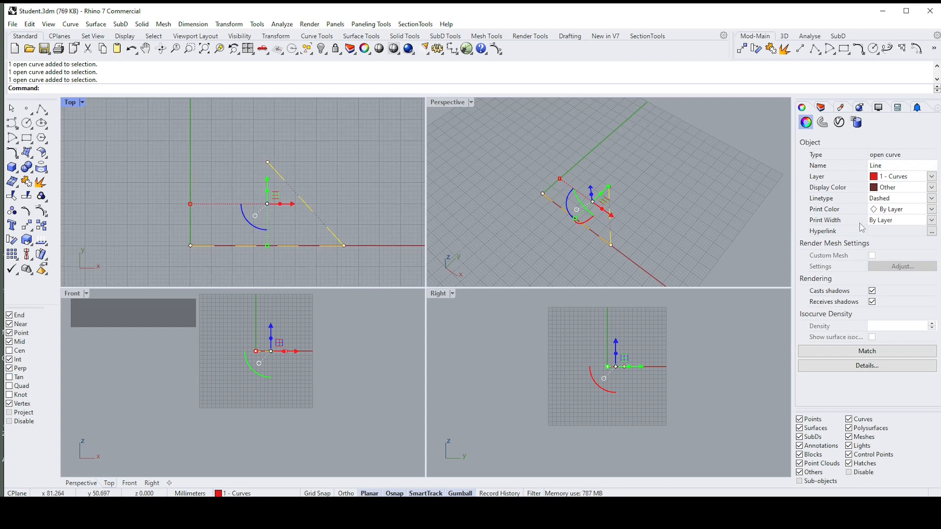
left_click(893, 211)
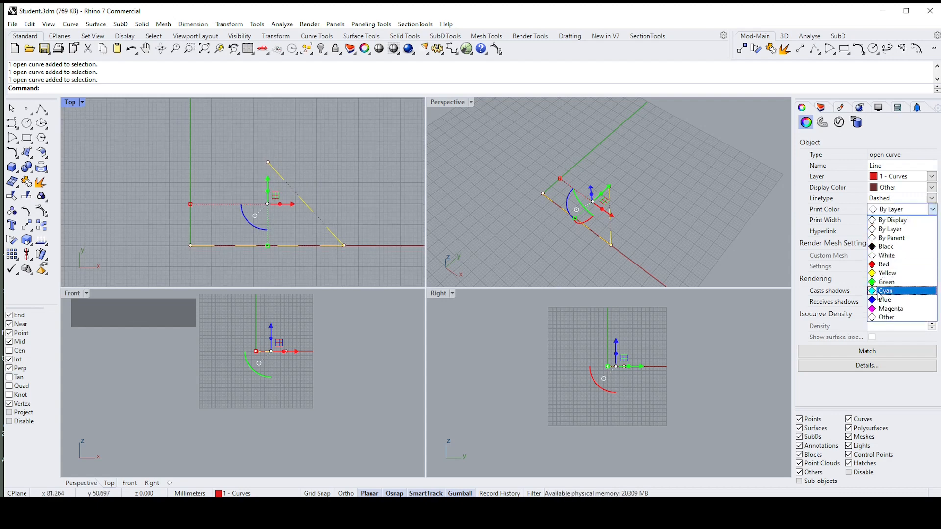
left_click(879, 292)
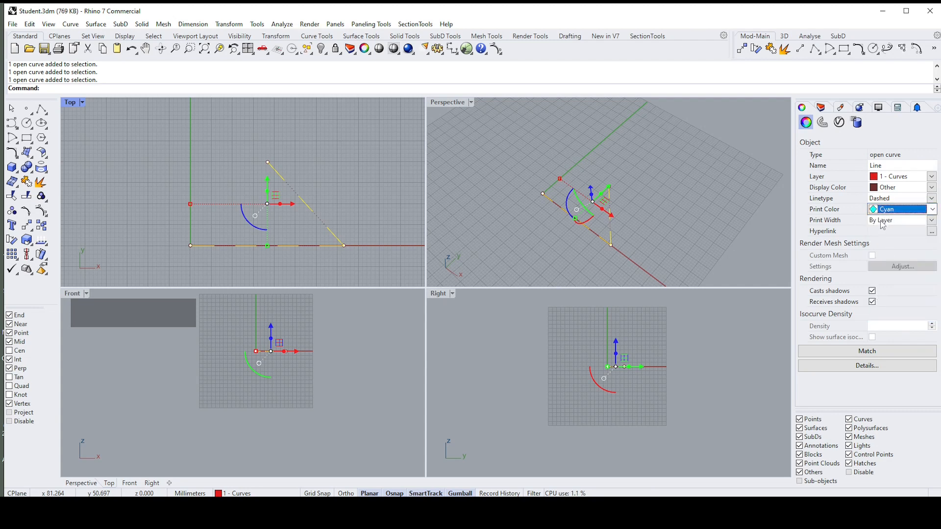
left_click(882, 221)
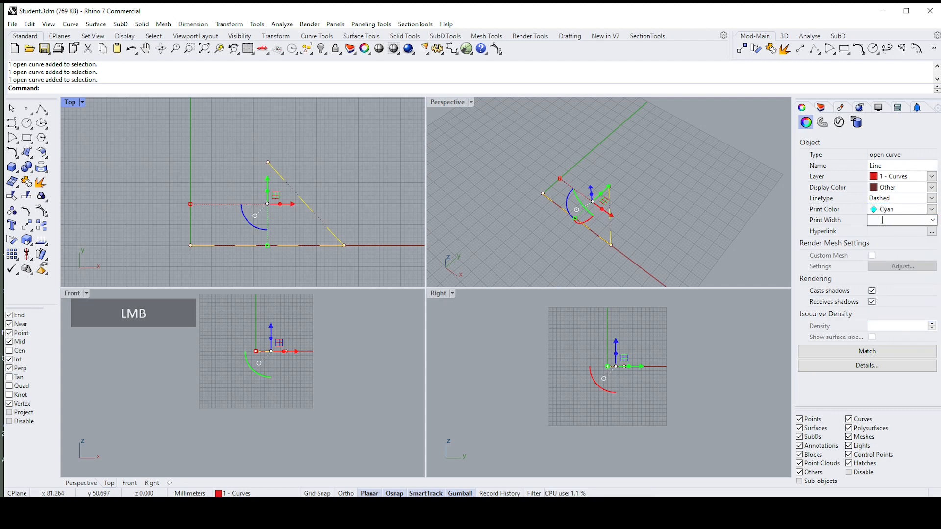
left_click(933, 222)
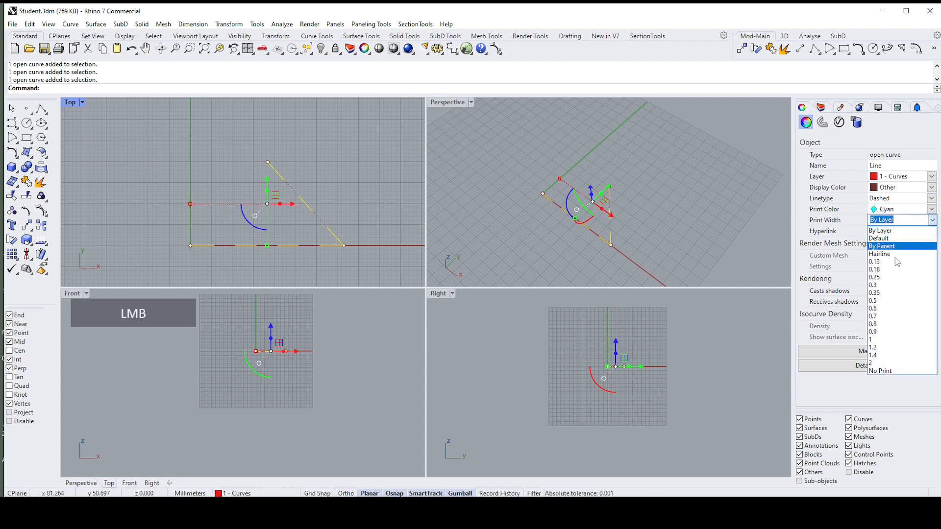
left_click(881, 317)
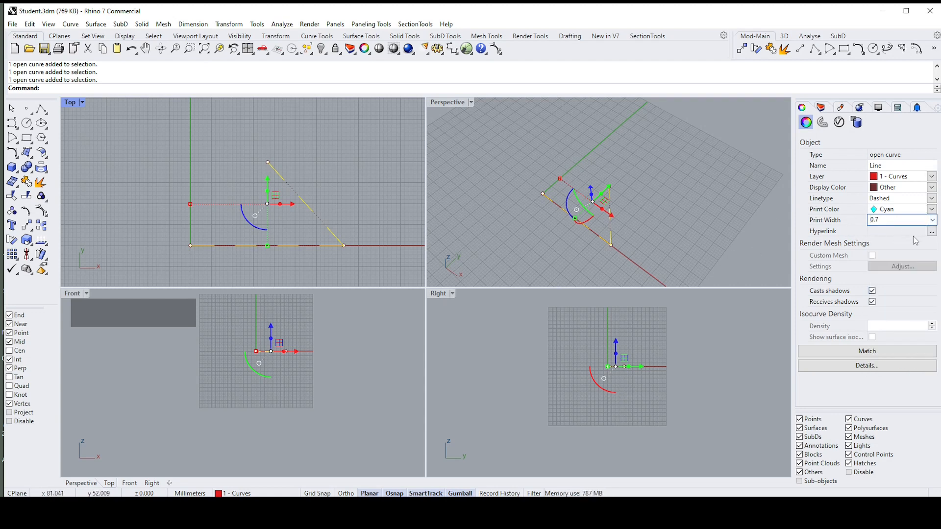
left_click(750, 231)
scroll(343, 233, "up", 2)
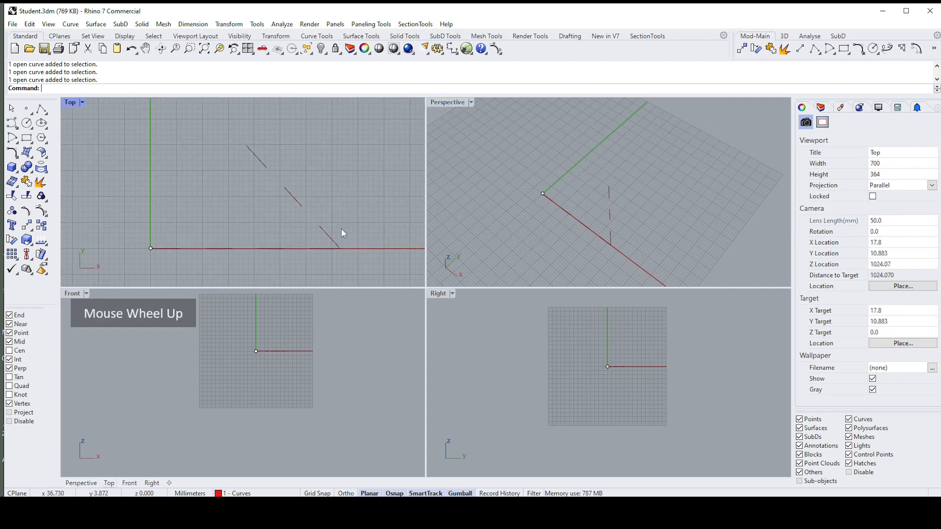
left_click(330, 237)
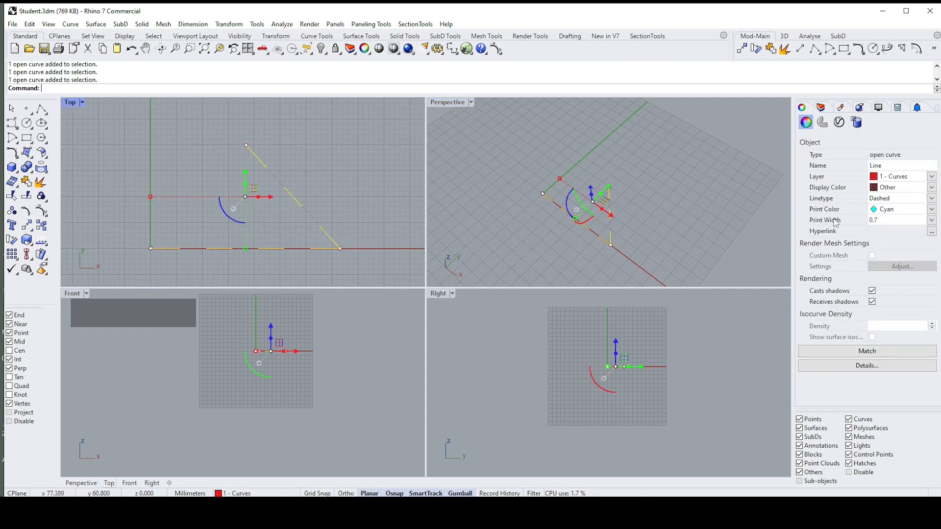
left_click(692, 219)
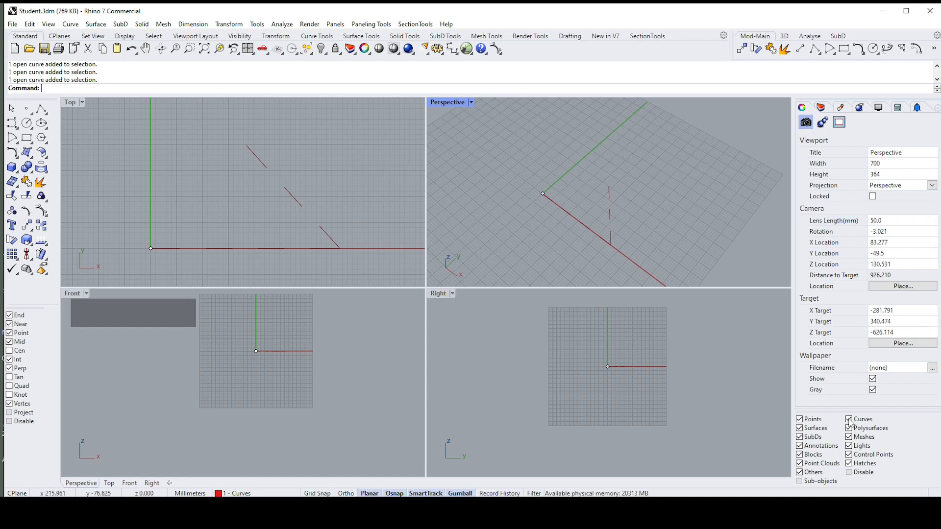
Step: Create a tilted, roughly rectangular surface from four corner points in the Top viewport, between the y axis and the polyline's slanted segment
right_click_drag(542, 213, 547, 212)
left_click(157, 188)
scroll(147, 188, "down", 2)
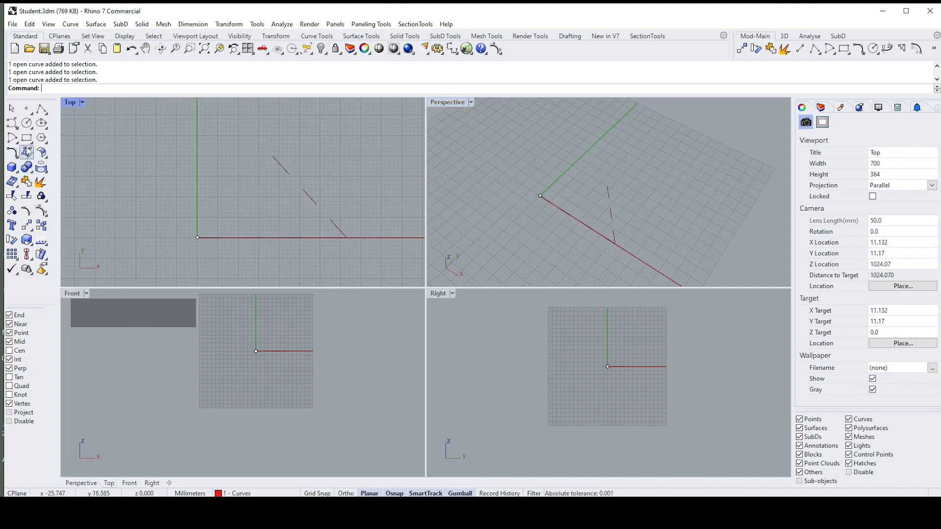
left_click(27, 153)
left_click(219, 188)
left_click(259, 220)
left_click(278, 200)
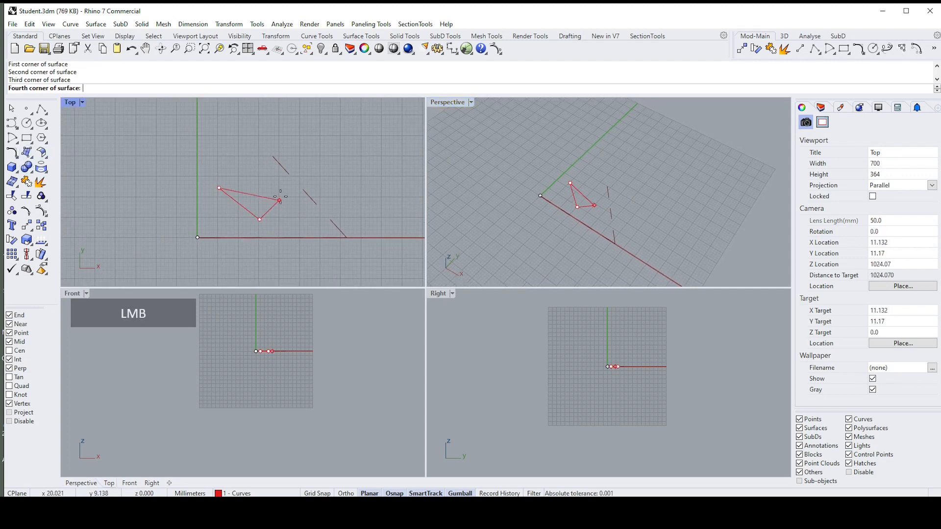
left_click(240, 162)
right_click_drag(298, 175, 298, 171)
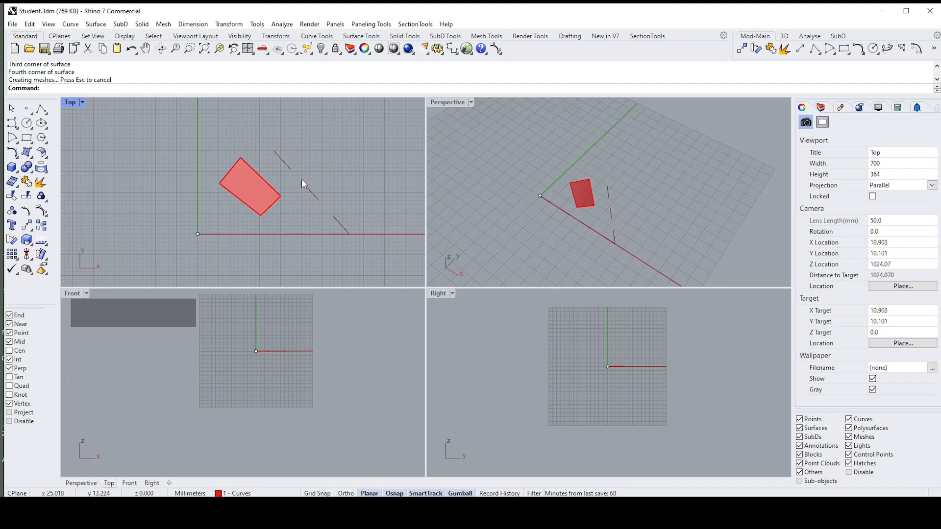
Step: Set the polyline's linetype to Continuous
left_click(286, 172)
left_click(285, 167)
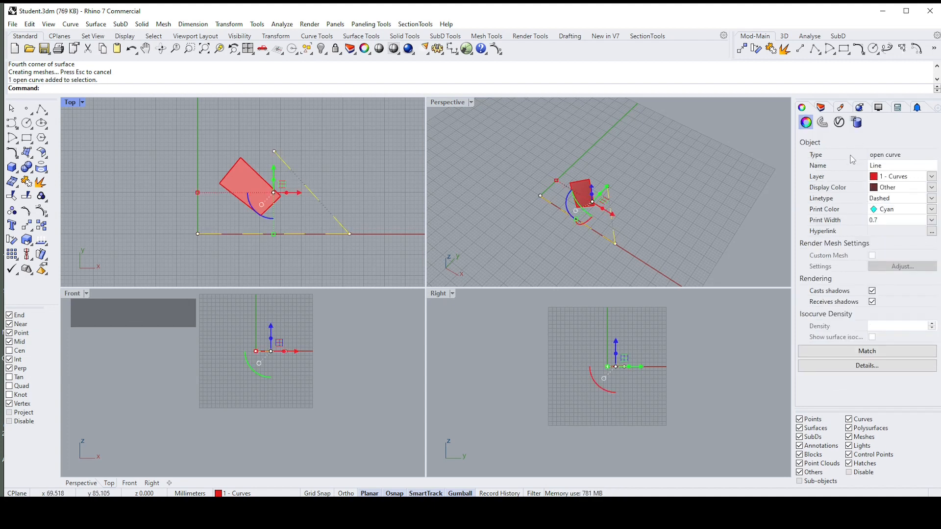
left_click(887, 198)
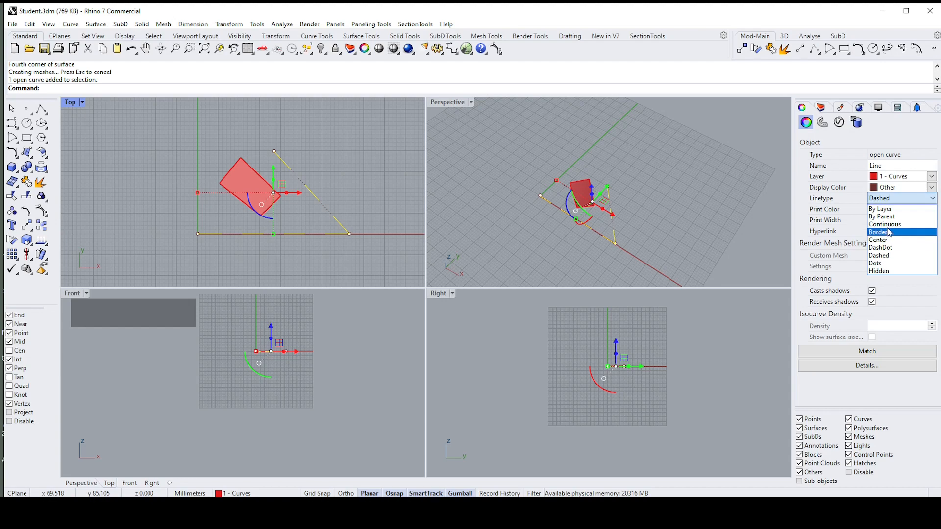
left_click(890, 232)
left_click(509, 201)
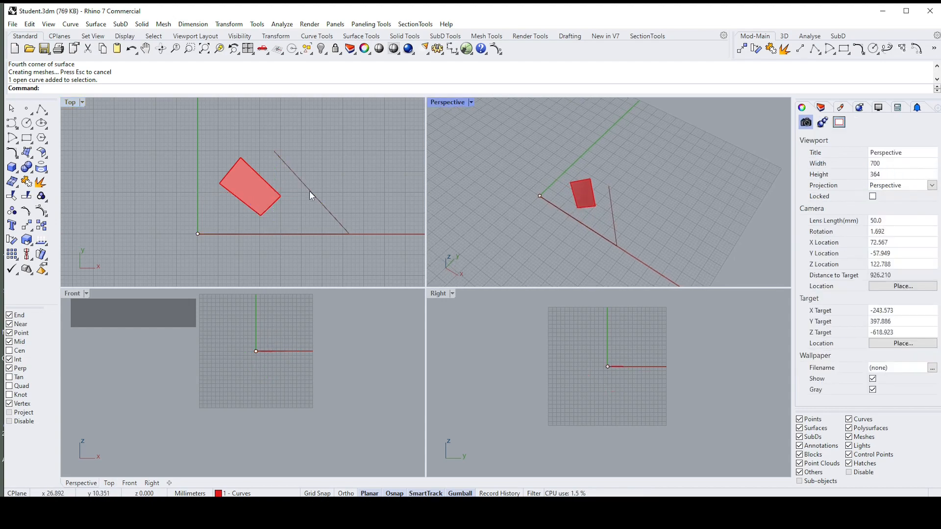
Step: Select the surface, the point at the origin and the polyline together in the Top viewport
left_click(235, 178)
left_click_drag(179, 214, 233, 248)
scroll(221, 189, "down", 3)
left_click_drag(176, 164, 334, 222)
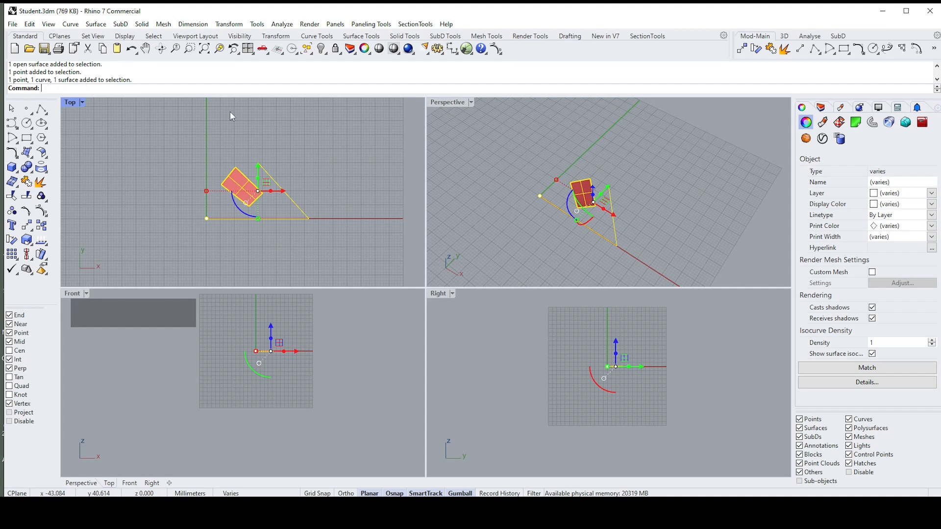
Step: Restrict the selection filter to curves only and window-select across all objects in the Top viewport
left_click(304, 183)
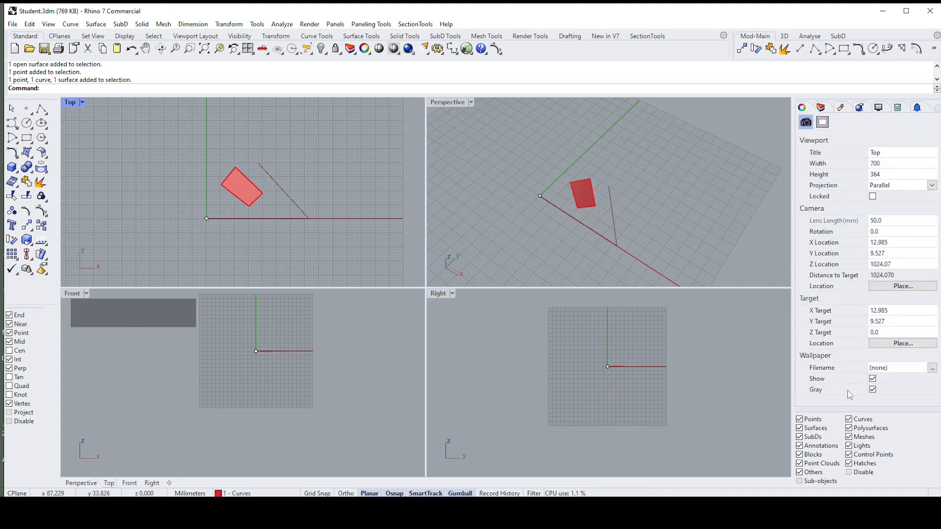
right_click(852, 424)
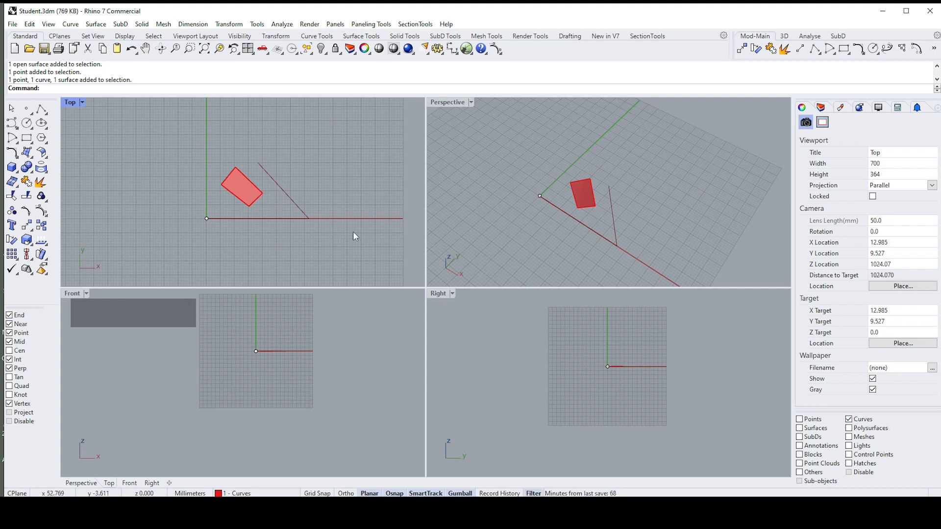
left_click_drag(172, 145, 383, 269)
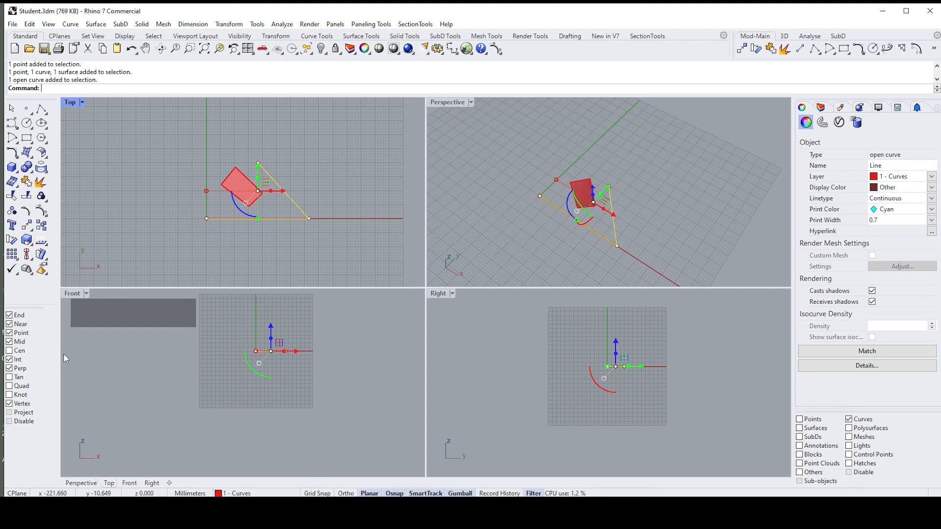
Step: Re-enable all object types in the selection filter and disable the filter
right_click(849, 423)
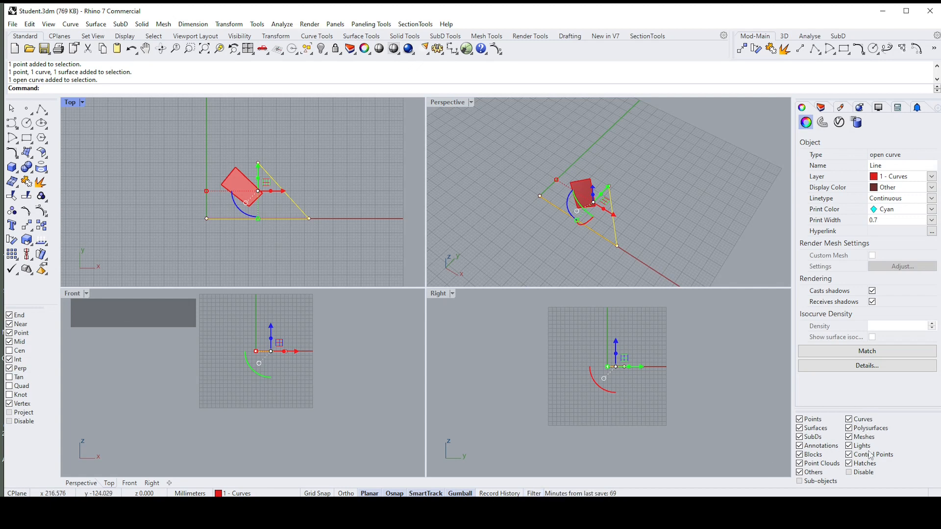
left_click(849, 473)
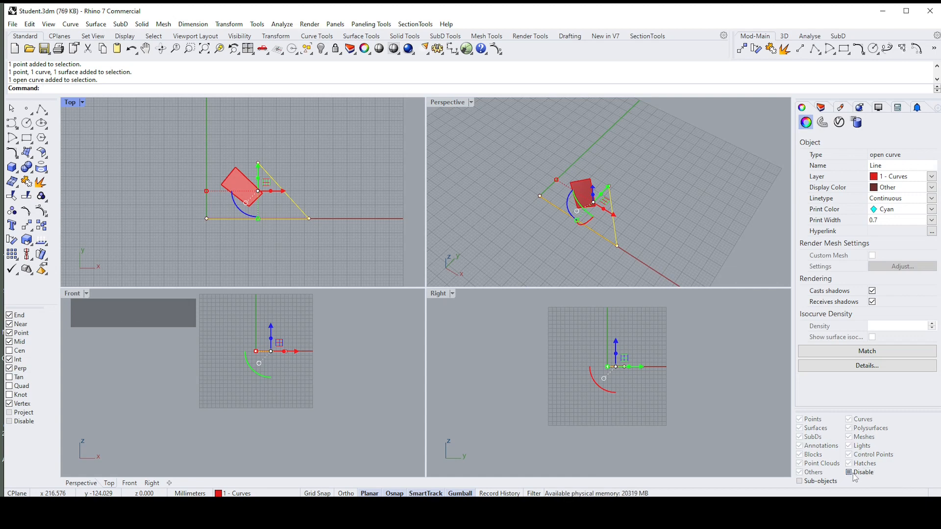
Step: Turn the selection filter back on for all object types and deselect everything
left_click(853, 473)
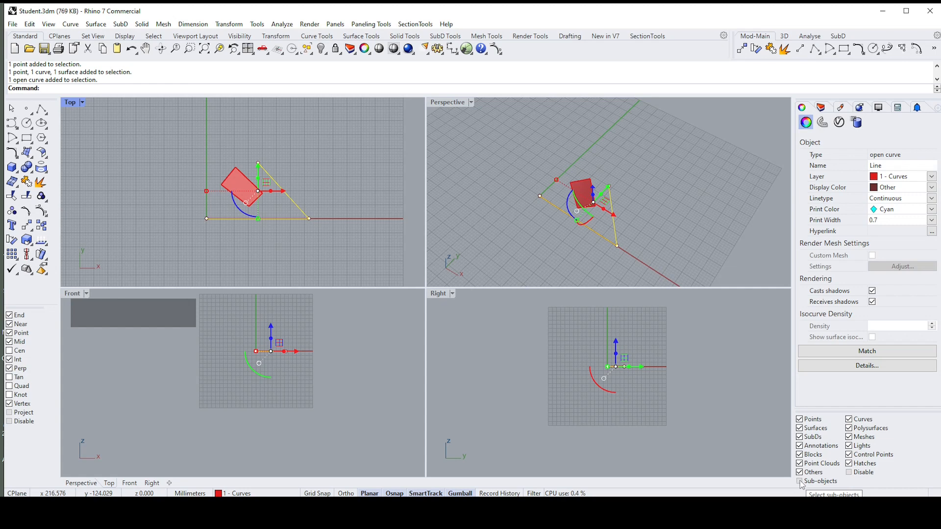
left_click(684, 225)
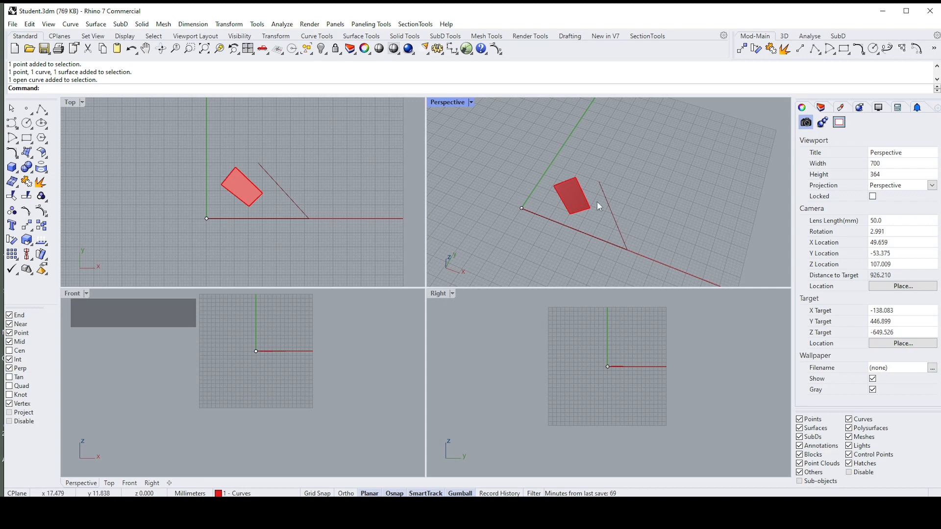
Step: Restrict the selection filter to surfaces only and window-select across all objects in the Perspective viewport
left_click(814, 428)
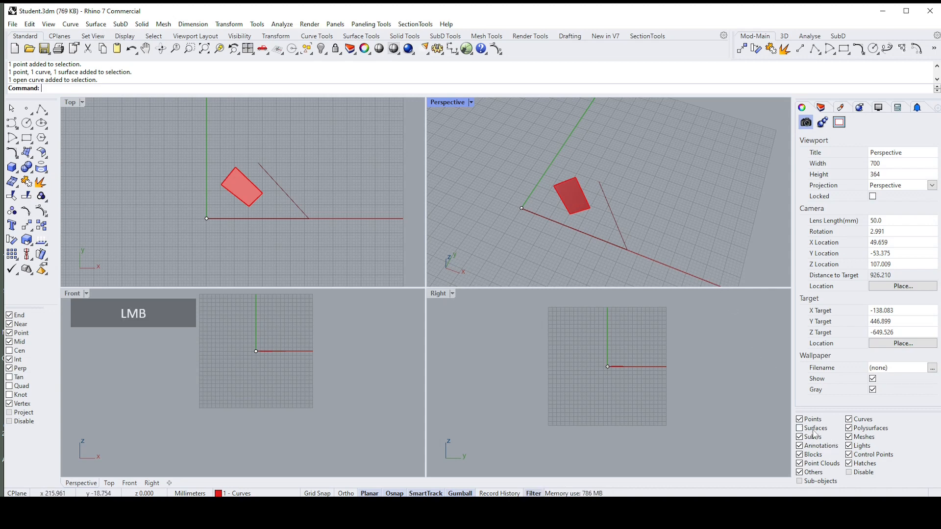
left_click(799, 429)
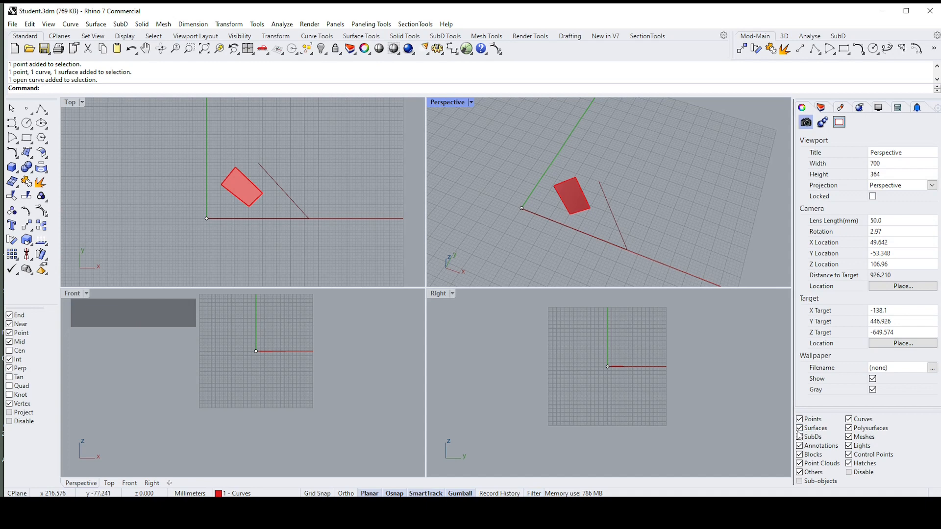
right_click(801, 428)
right_click_drag(515, 175, 533, 161)
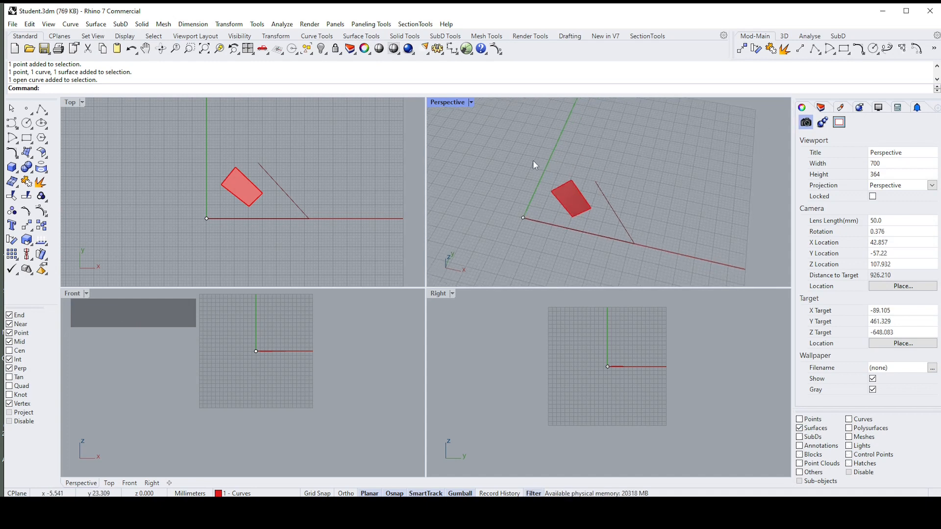
left_click_drag(505, 153, 643, 243)
right_click_drag(643, 243, 596, 190)
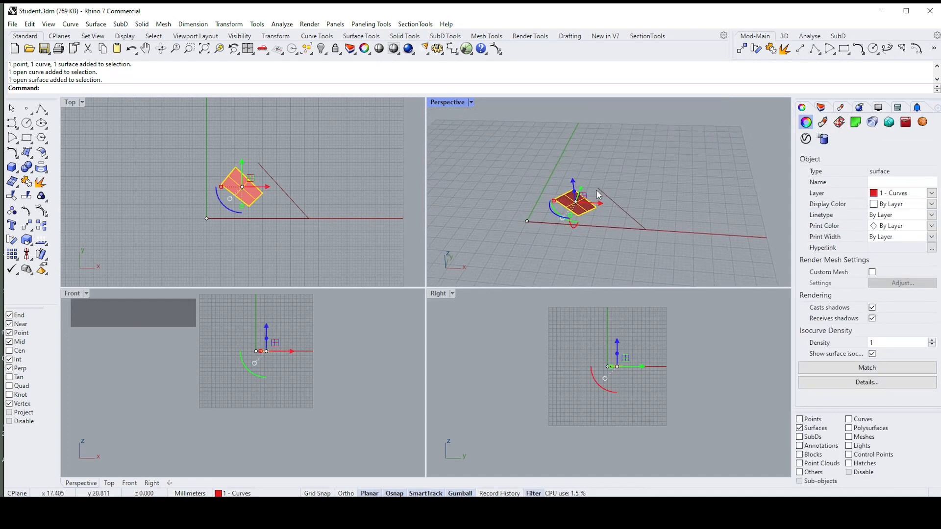
Step: Allow all object types in the selection filter again and clear the surface selection
right_click(801, 431)
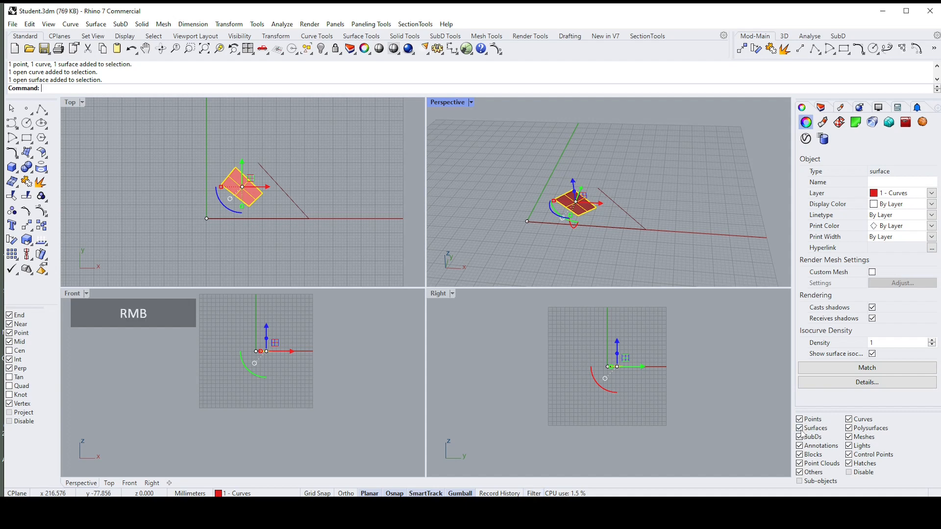
left_click(654, 217)
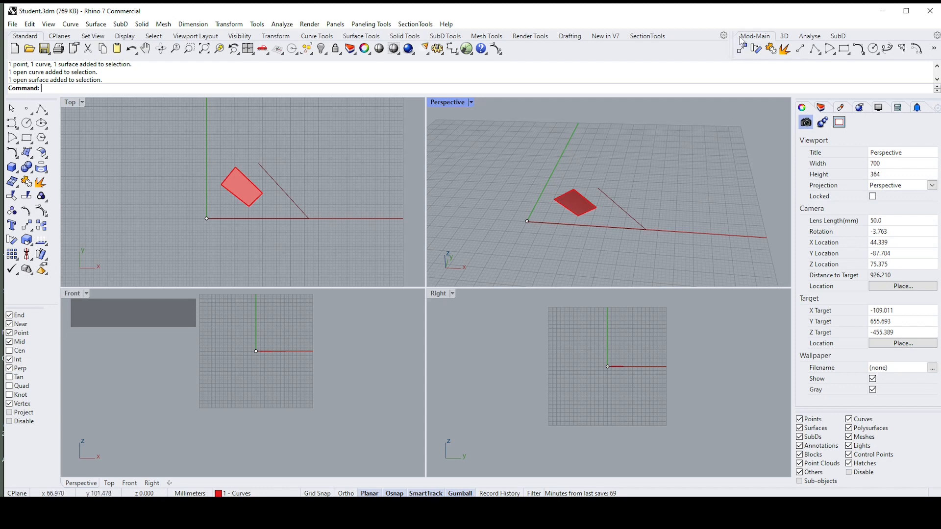
Step: Undock the Mod-Main toolbar group and float it over the Top viewport
left_click_drag(733, 39, 145, 170)
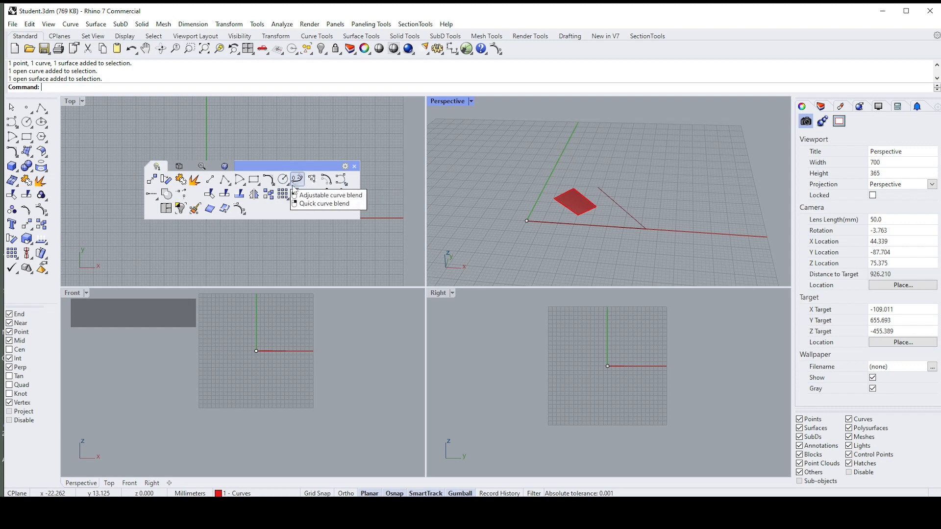
left_click(295, 141)
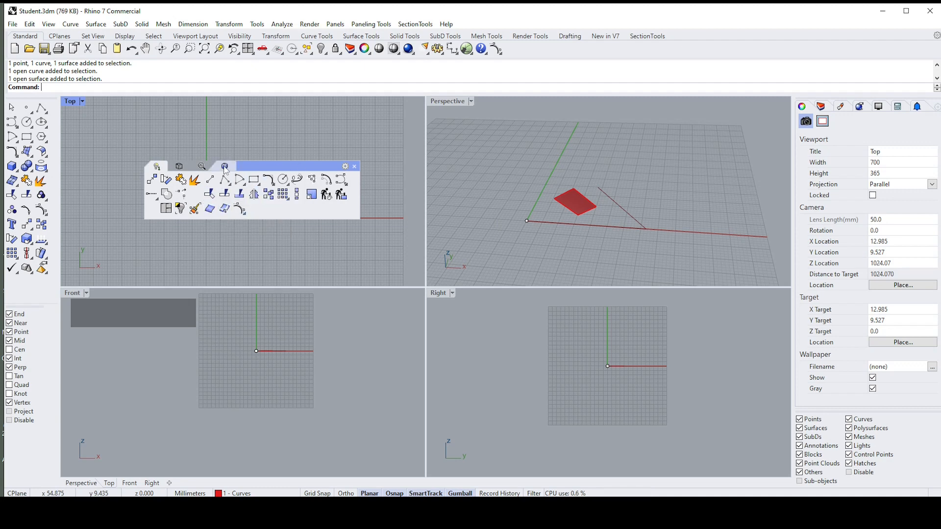
Step: Look through the 3D, Analyse and SubD tool sets of the floating toolbar group, returning to Mod-Main
left_click(180, 167)
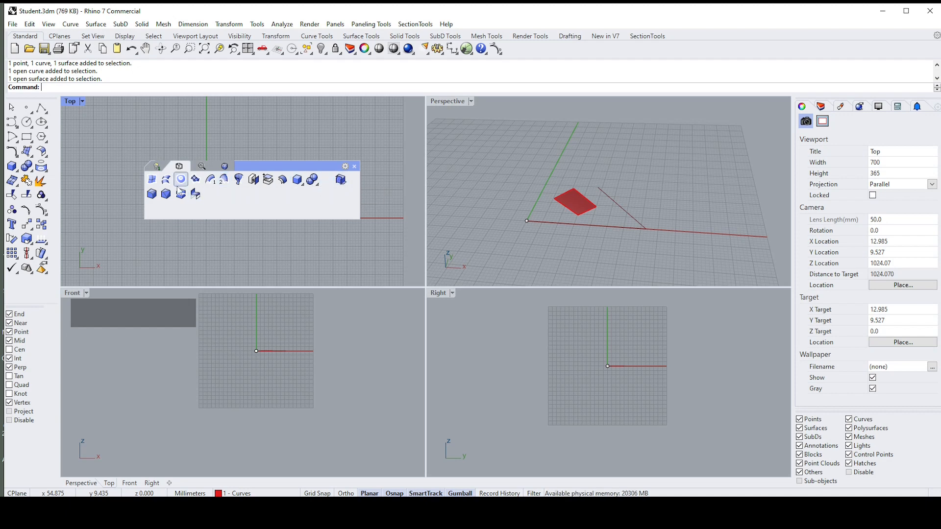
left_click(201, 167)
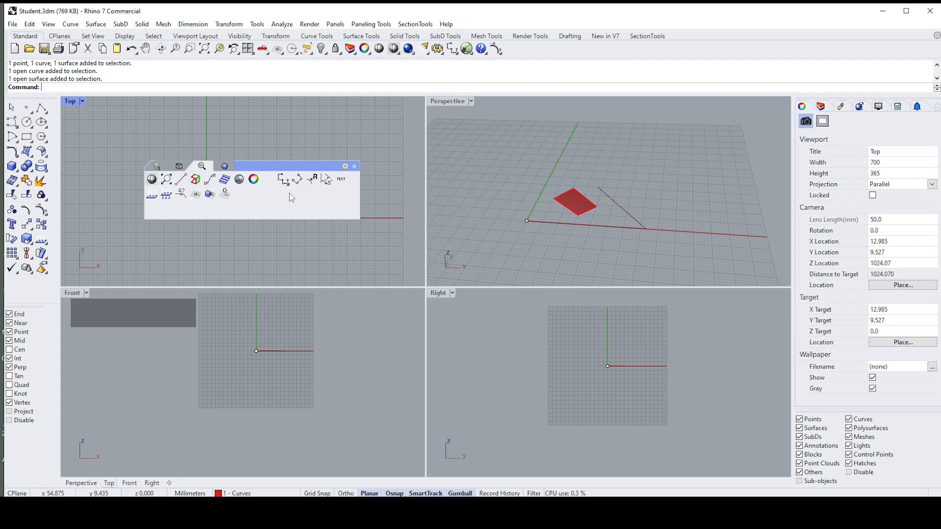
left_click(225, 167)
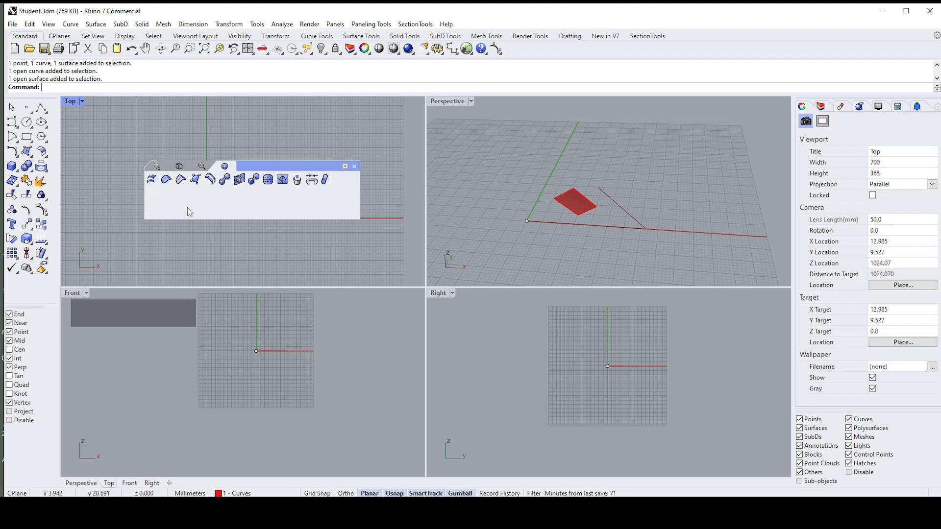
left_click(158, 167)
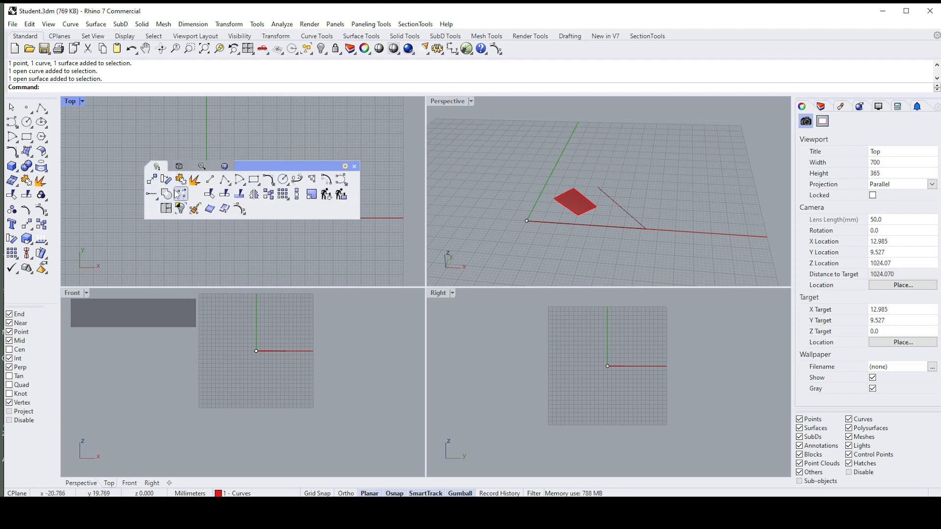
left_click_drag(261, 166, 293, 165)
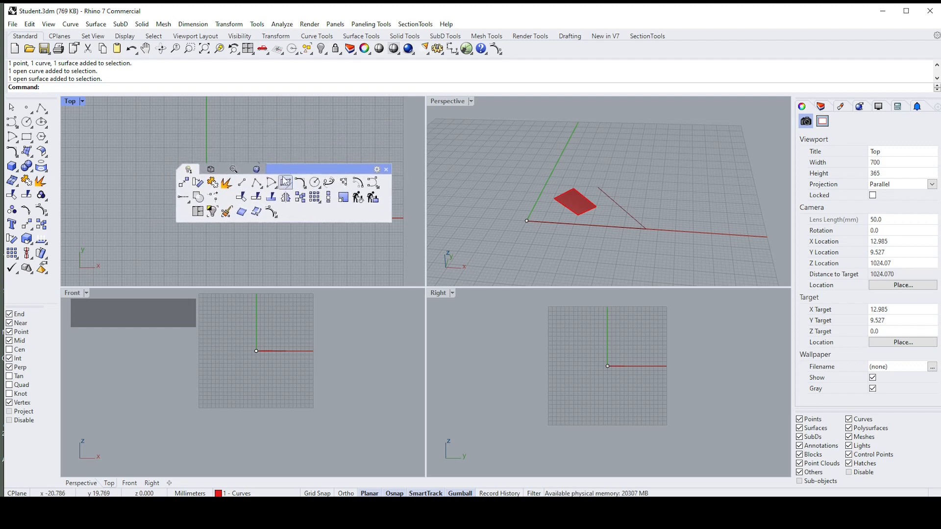